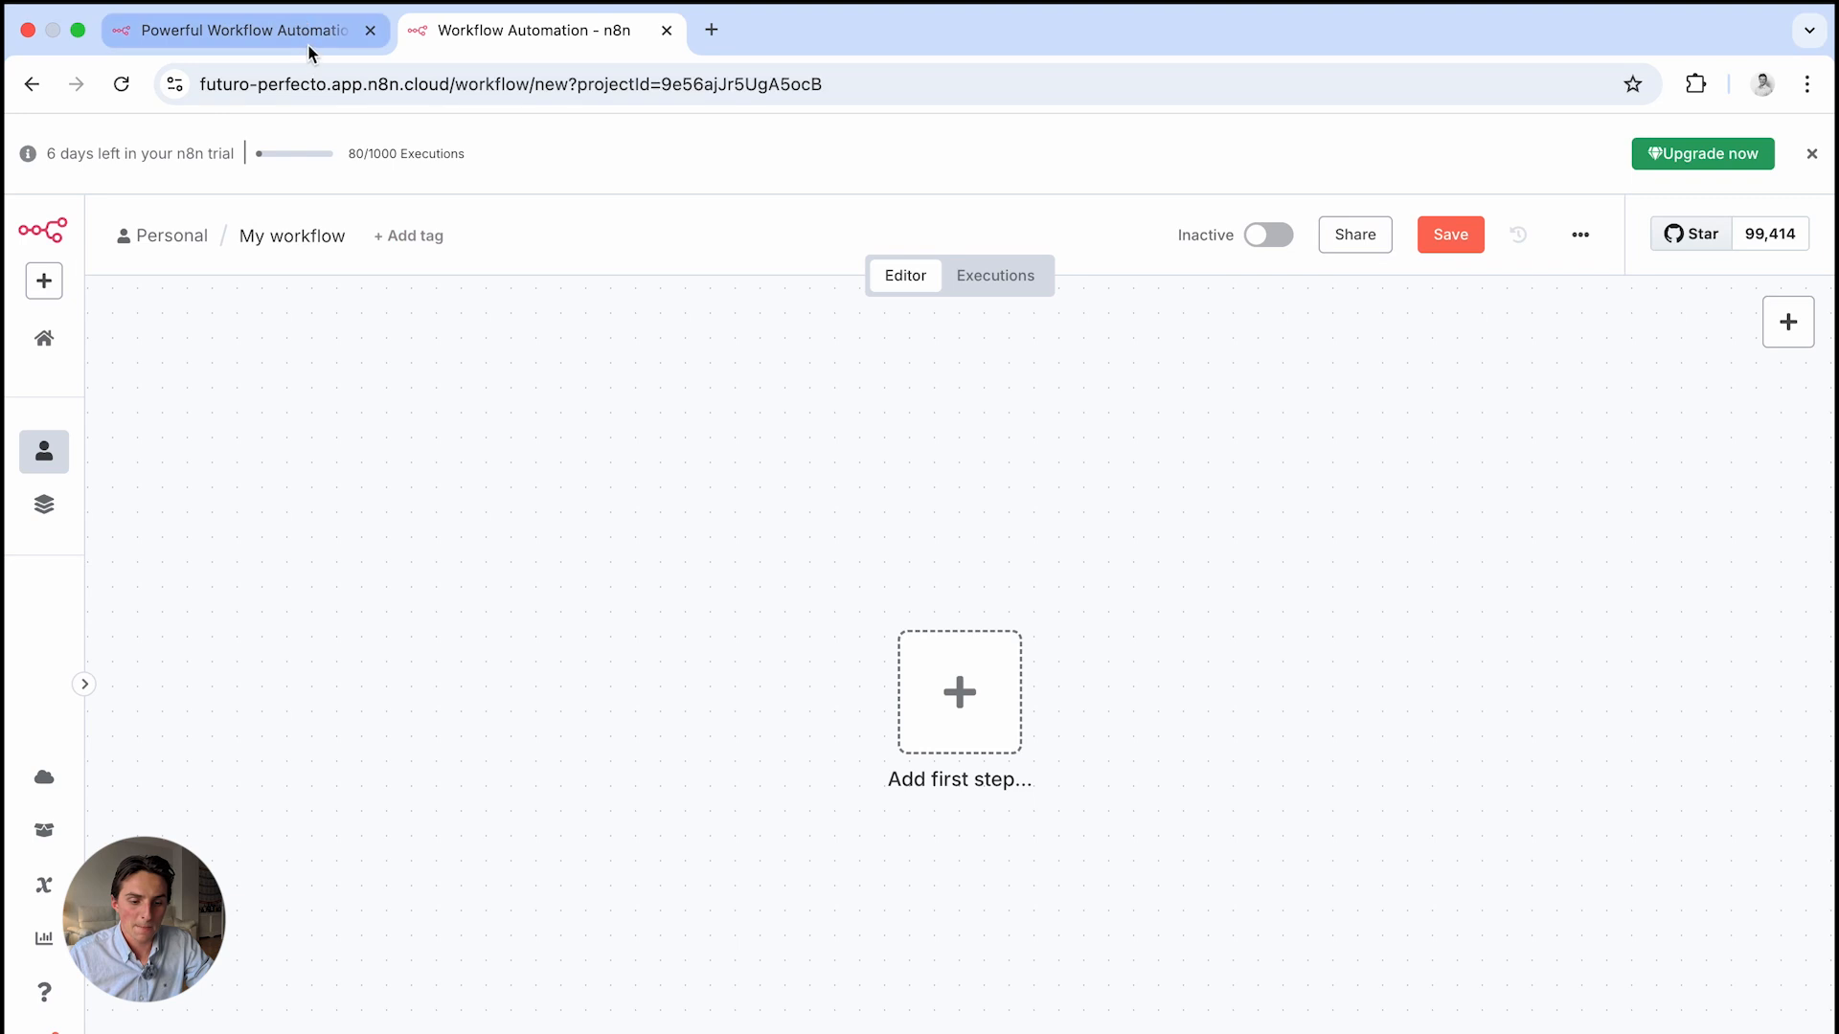
Go back to the workflows overview and open the Motivation Agent workflow
click(522, 33)
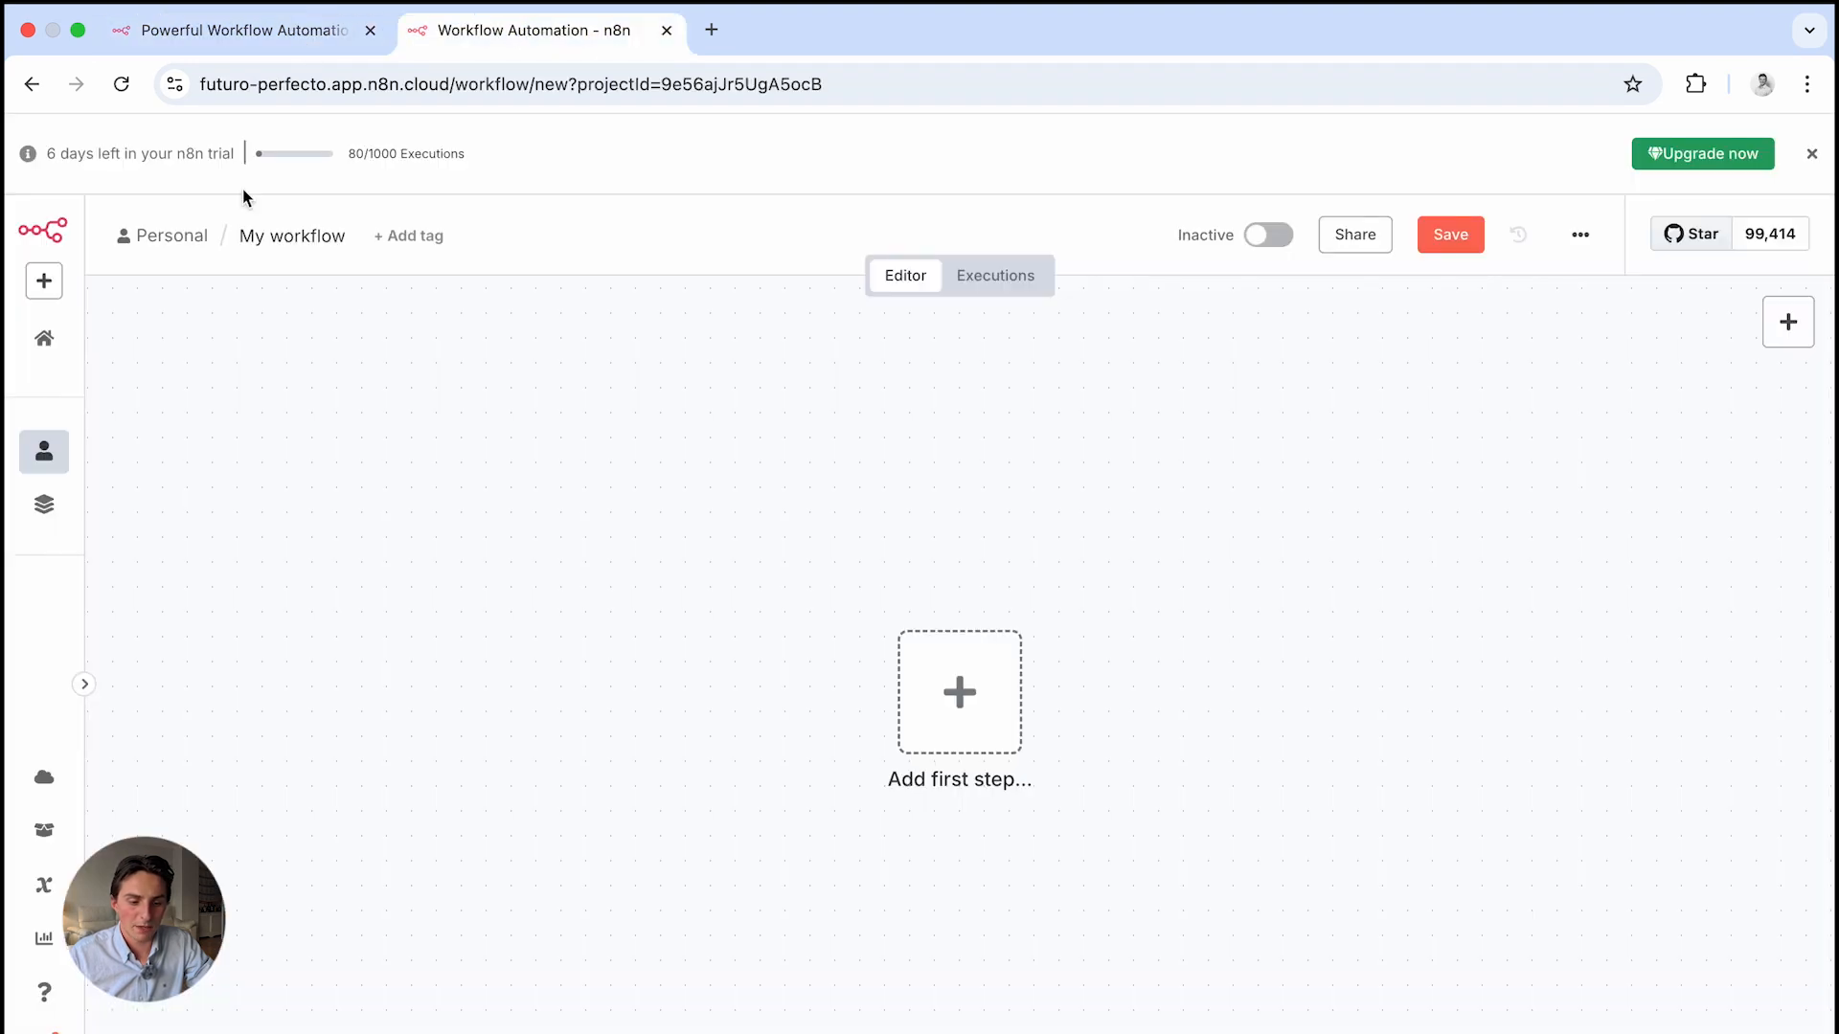
click(29, 84)
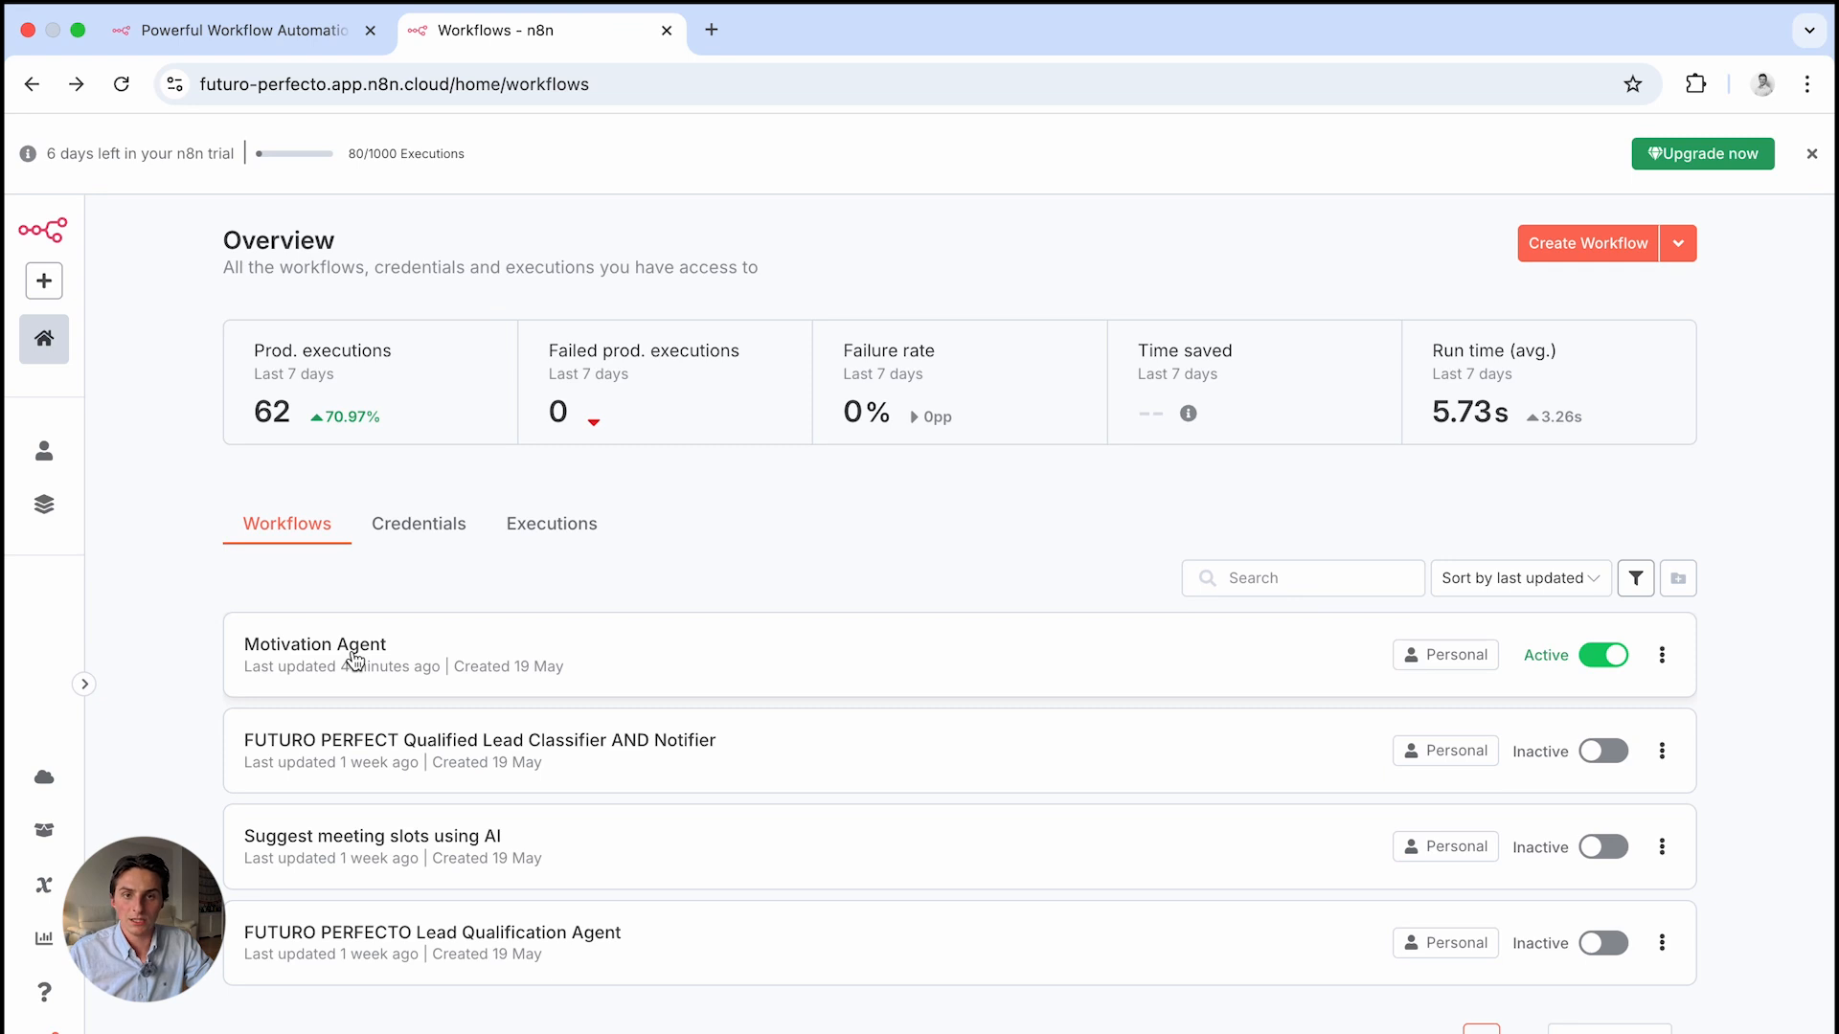
click(355, 659)
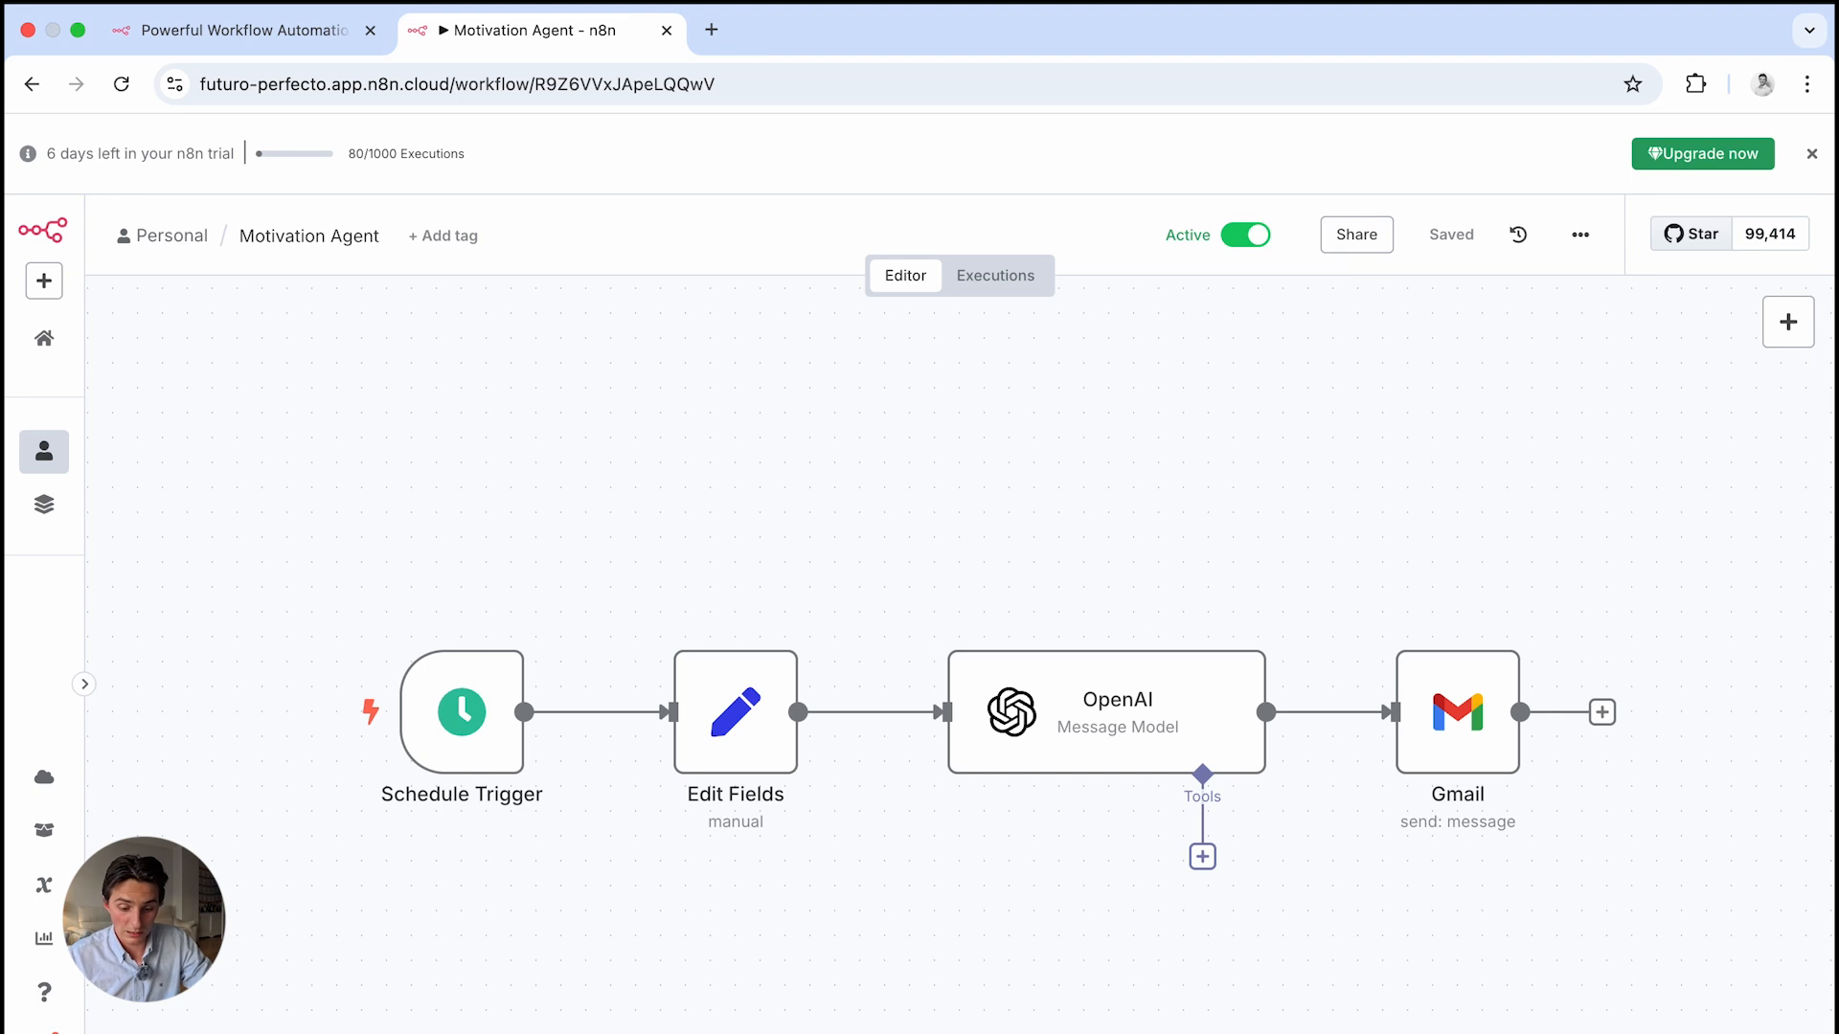
Add a Schedule Trigger node that fires every 45 seconds and test-run it
click(1787, 323)
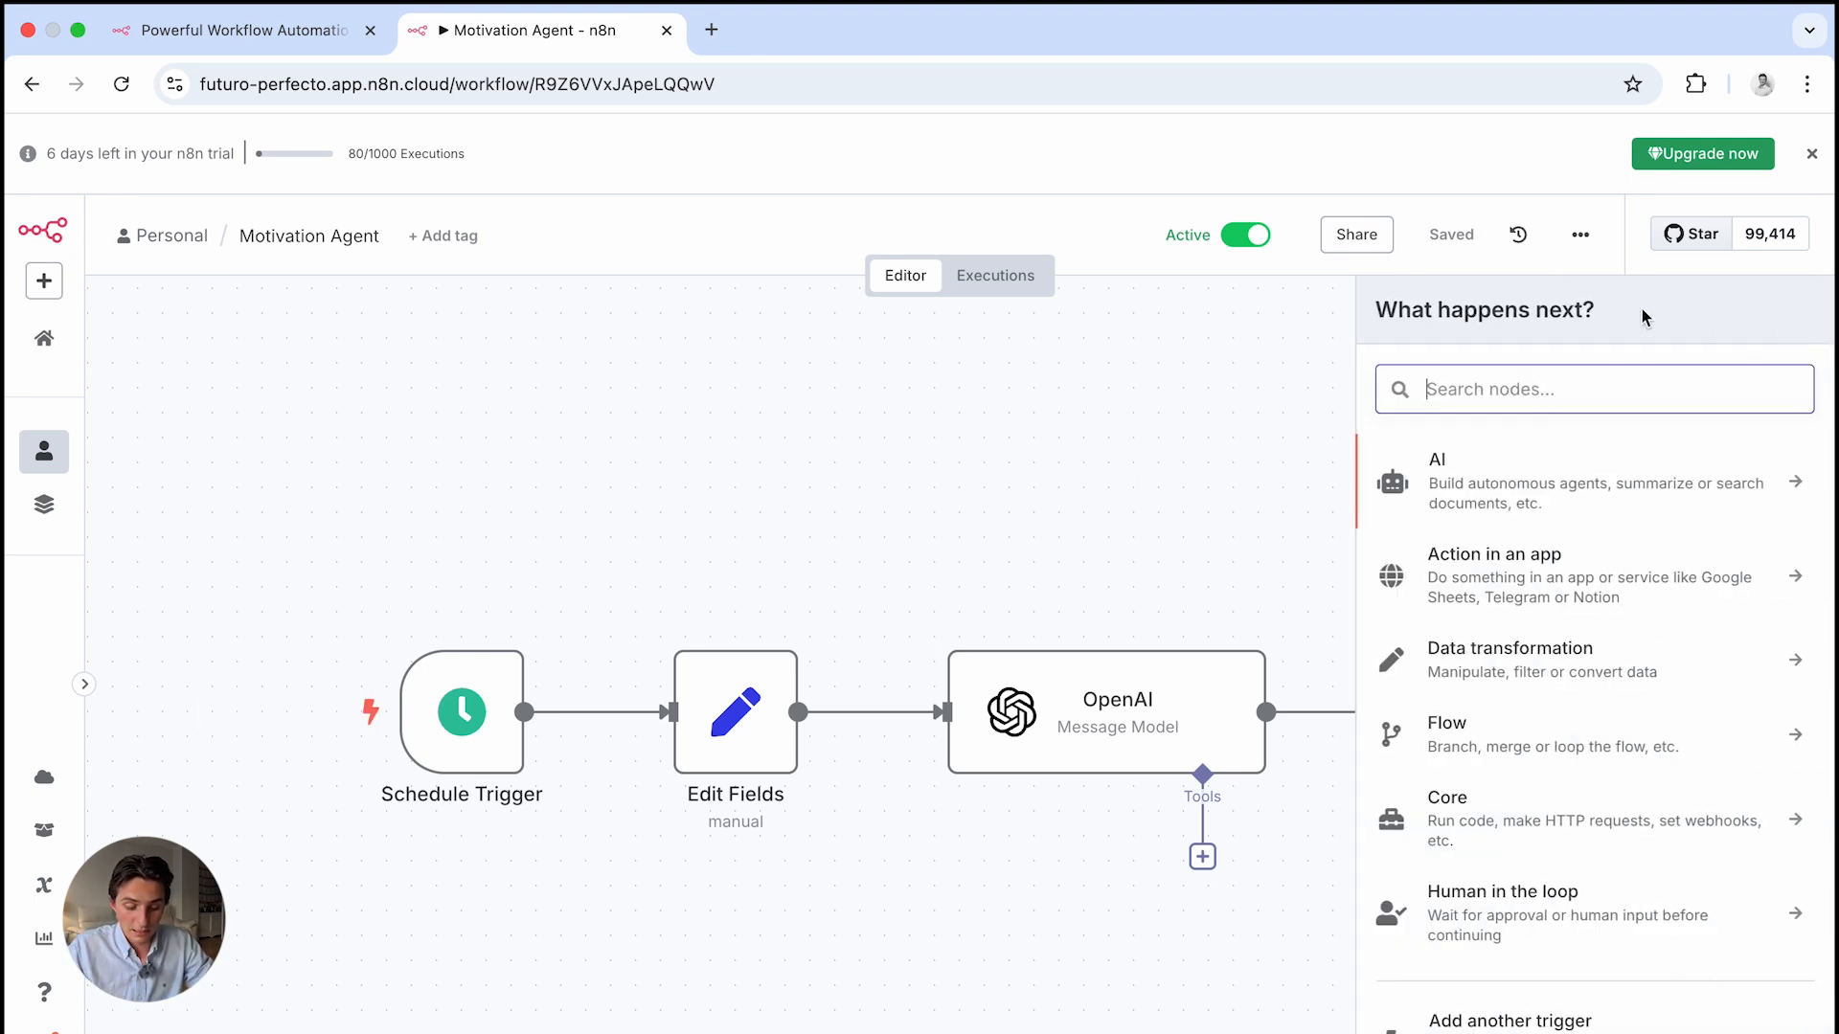
text(sc)
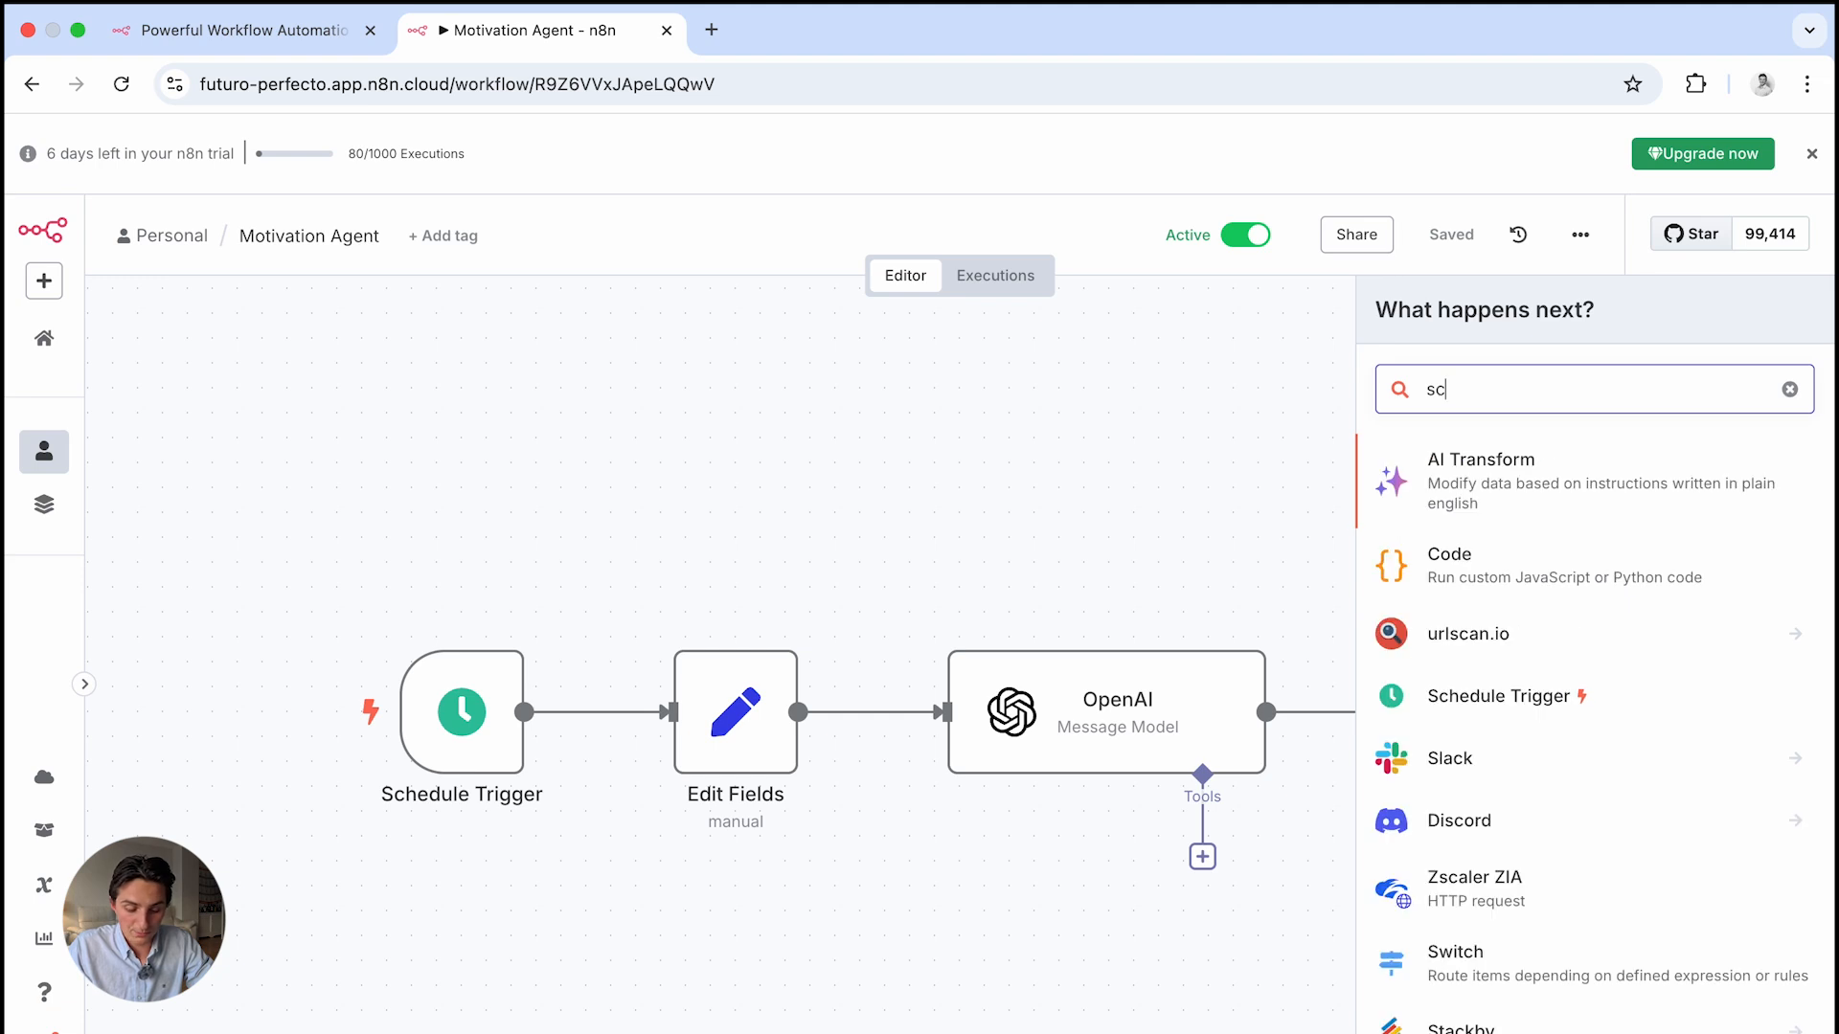
text(hedule)
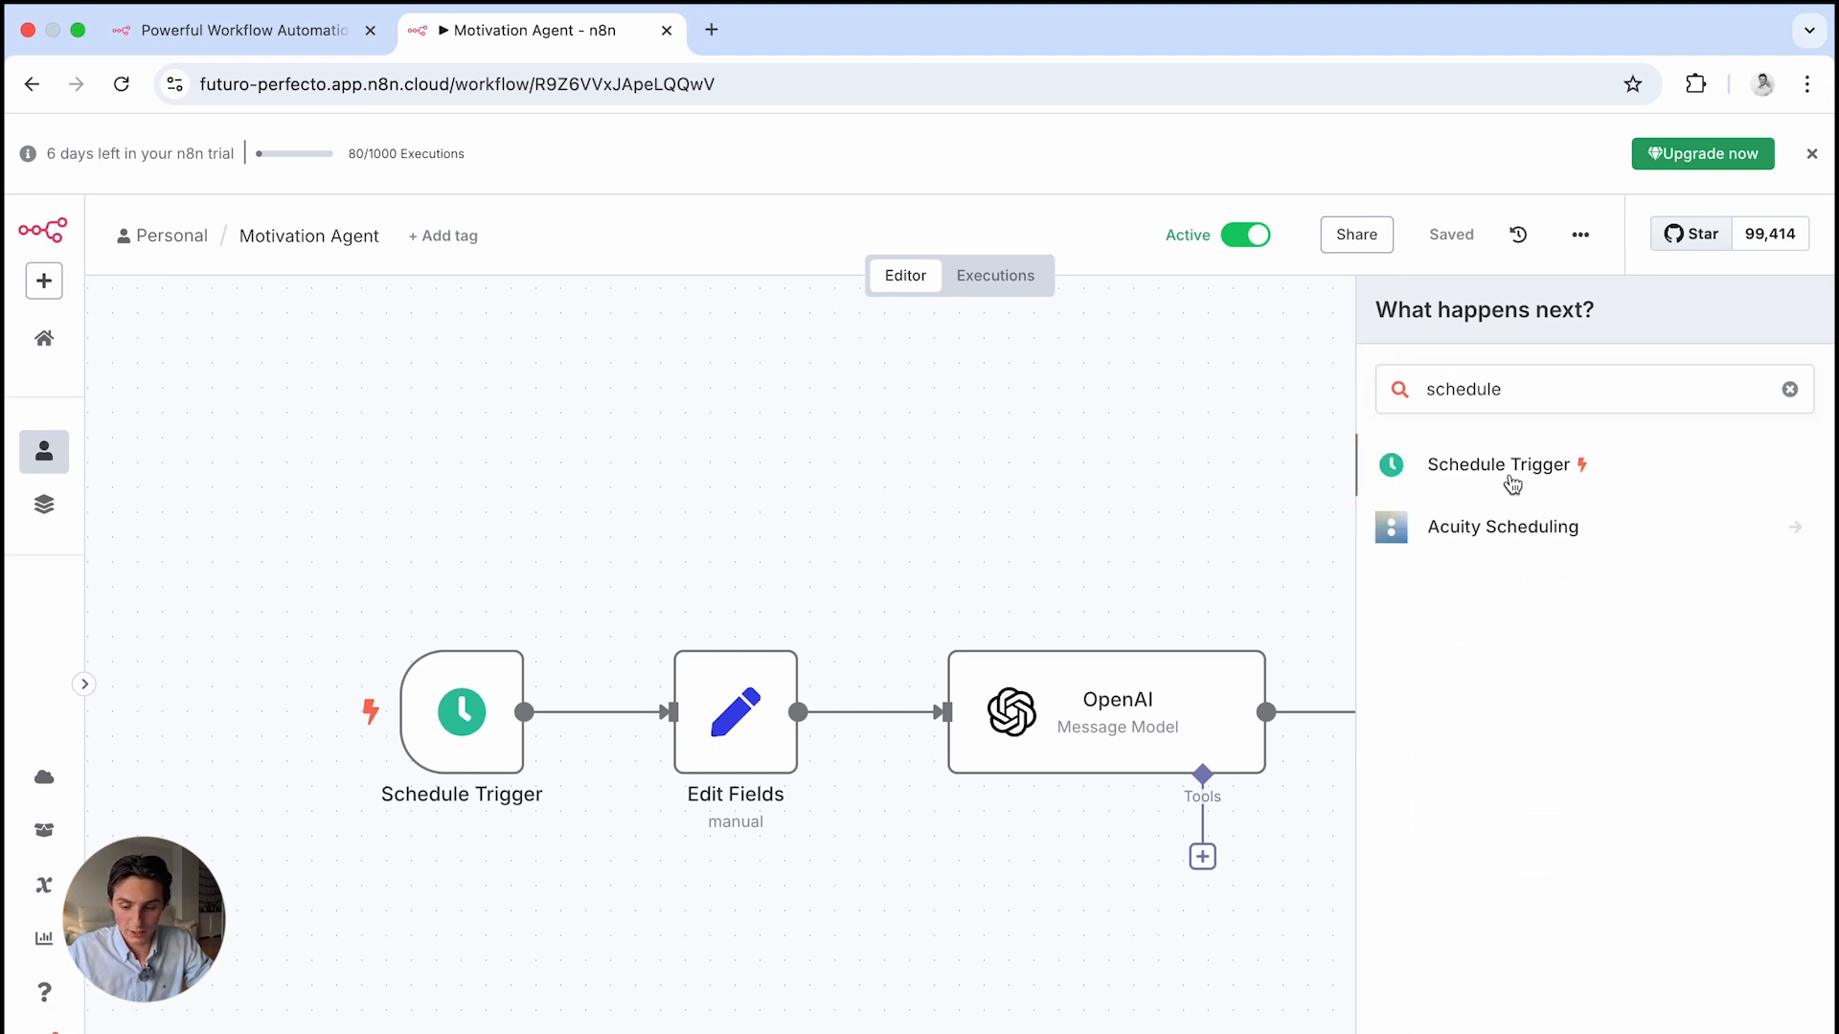
click(1513, 484)
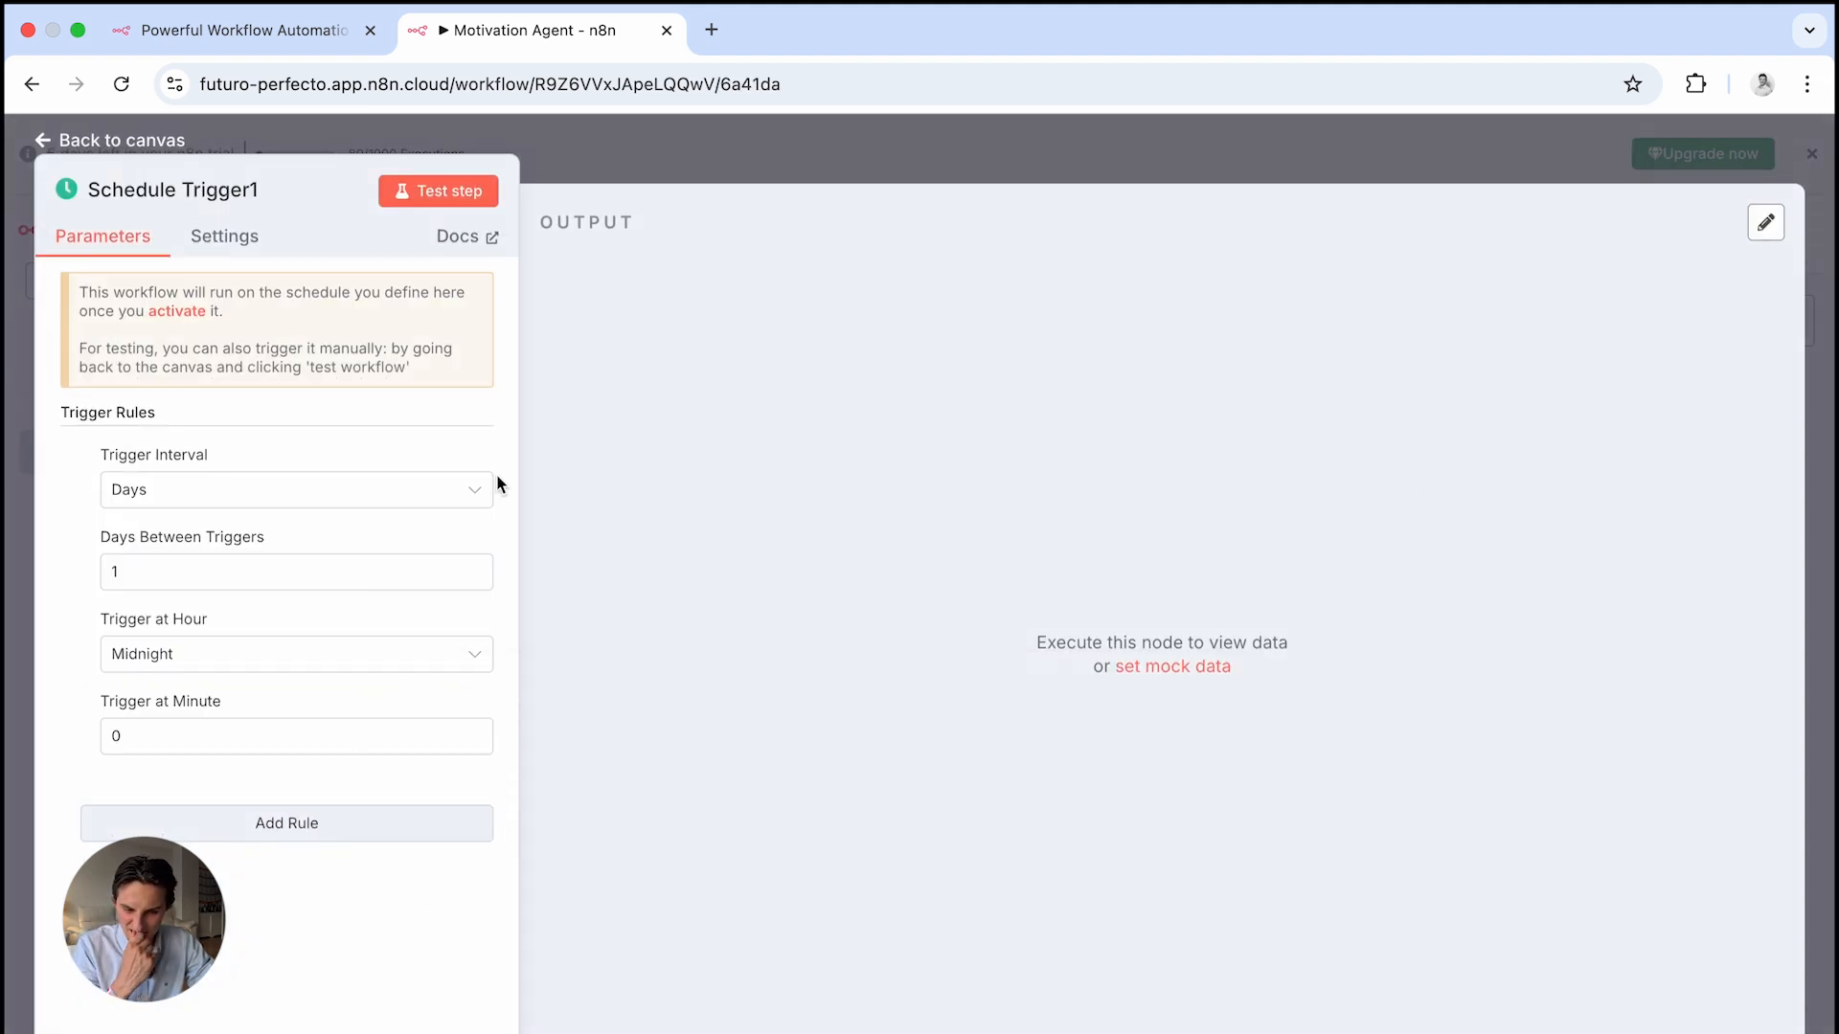
click(213, 499)
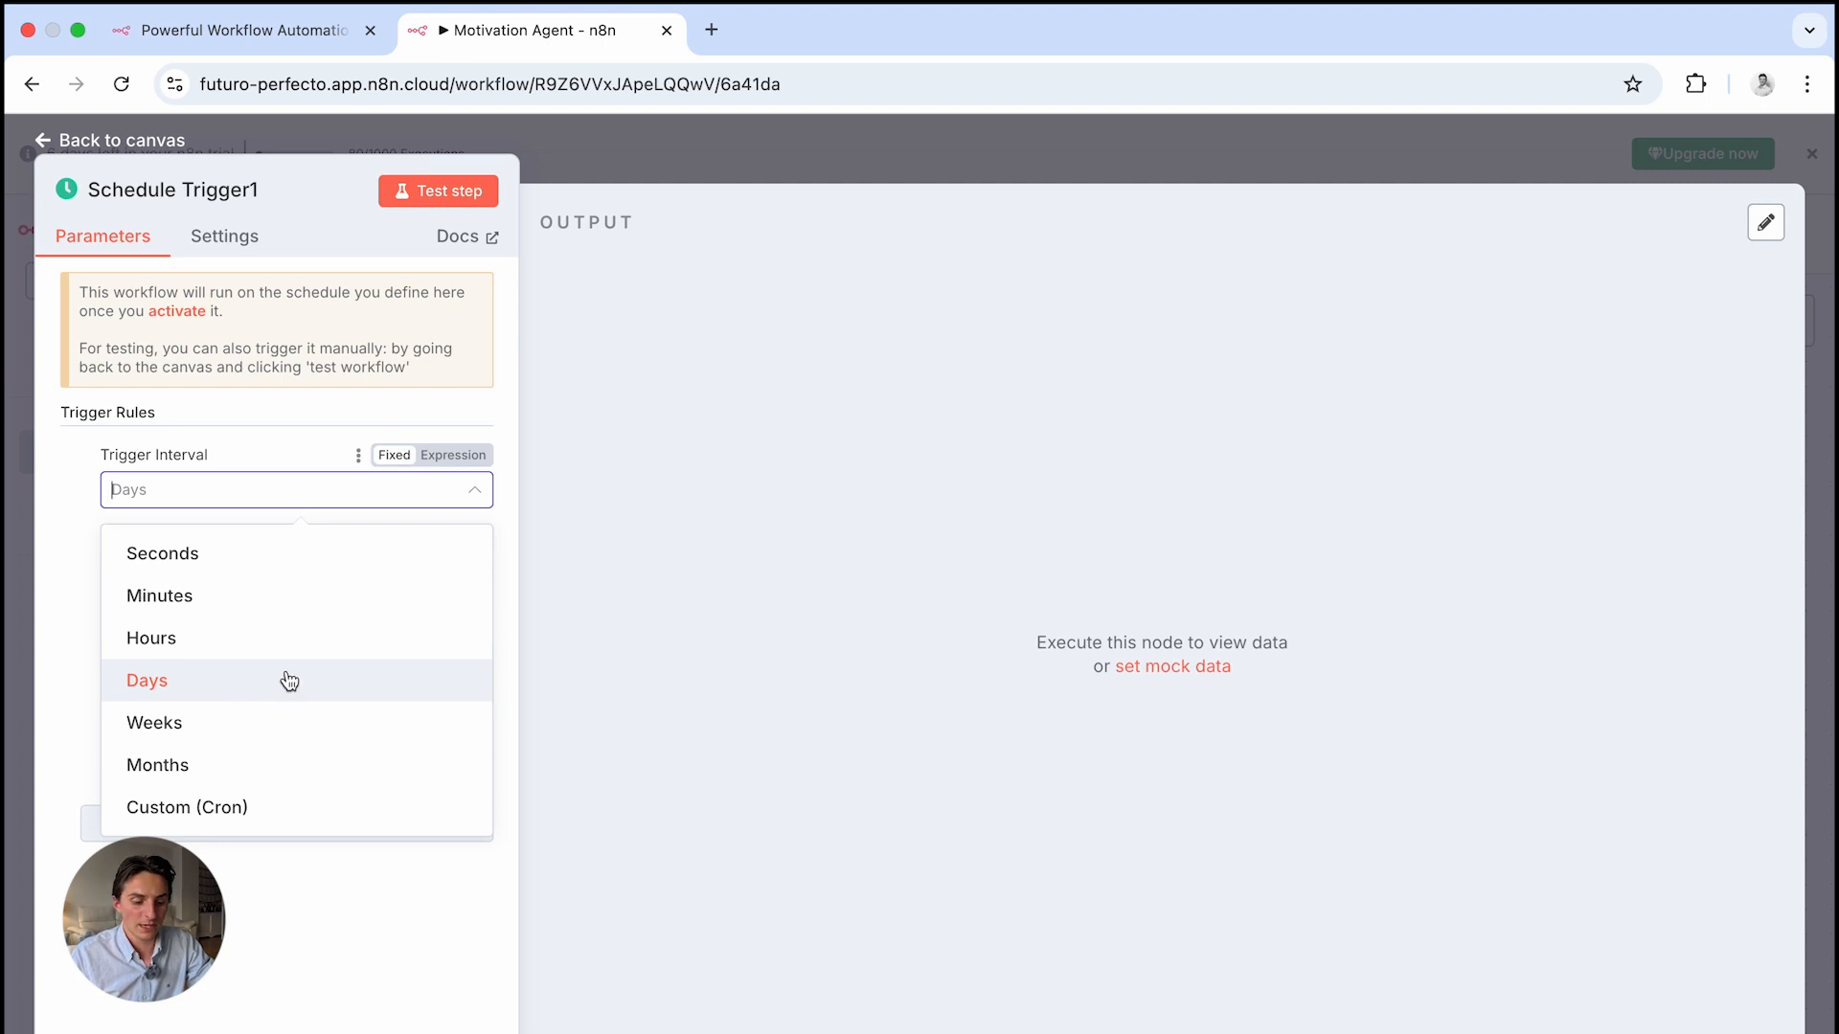
click(312, 554)
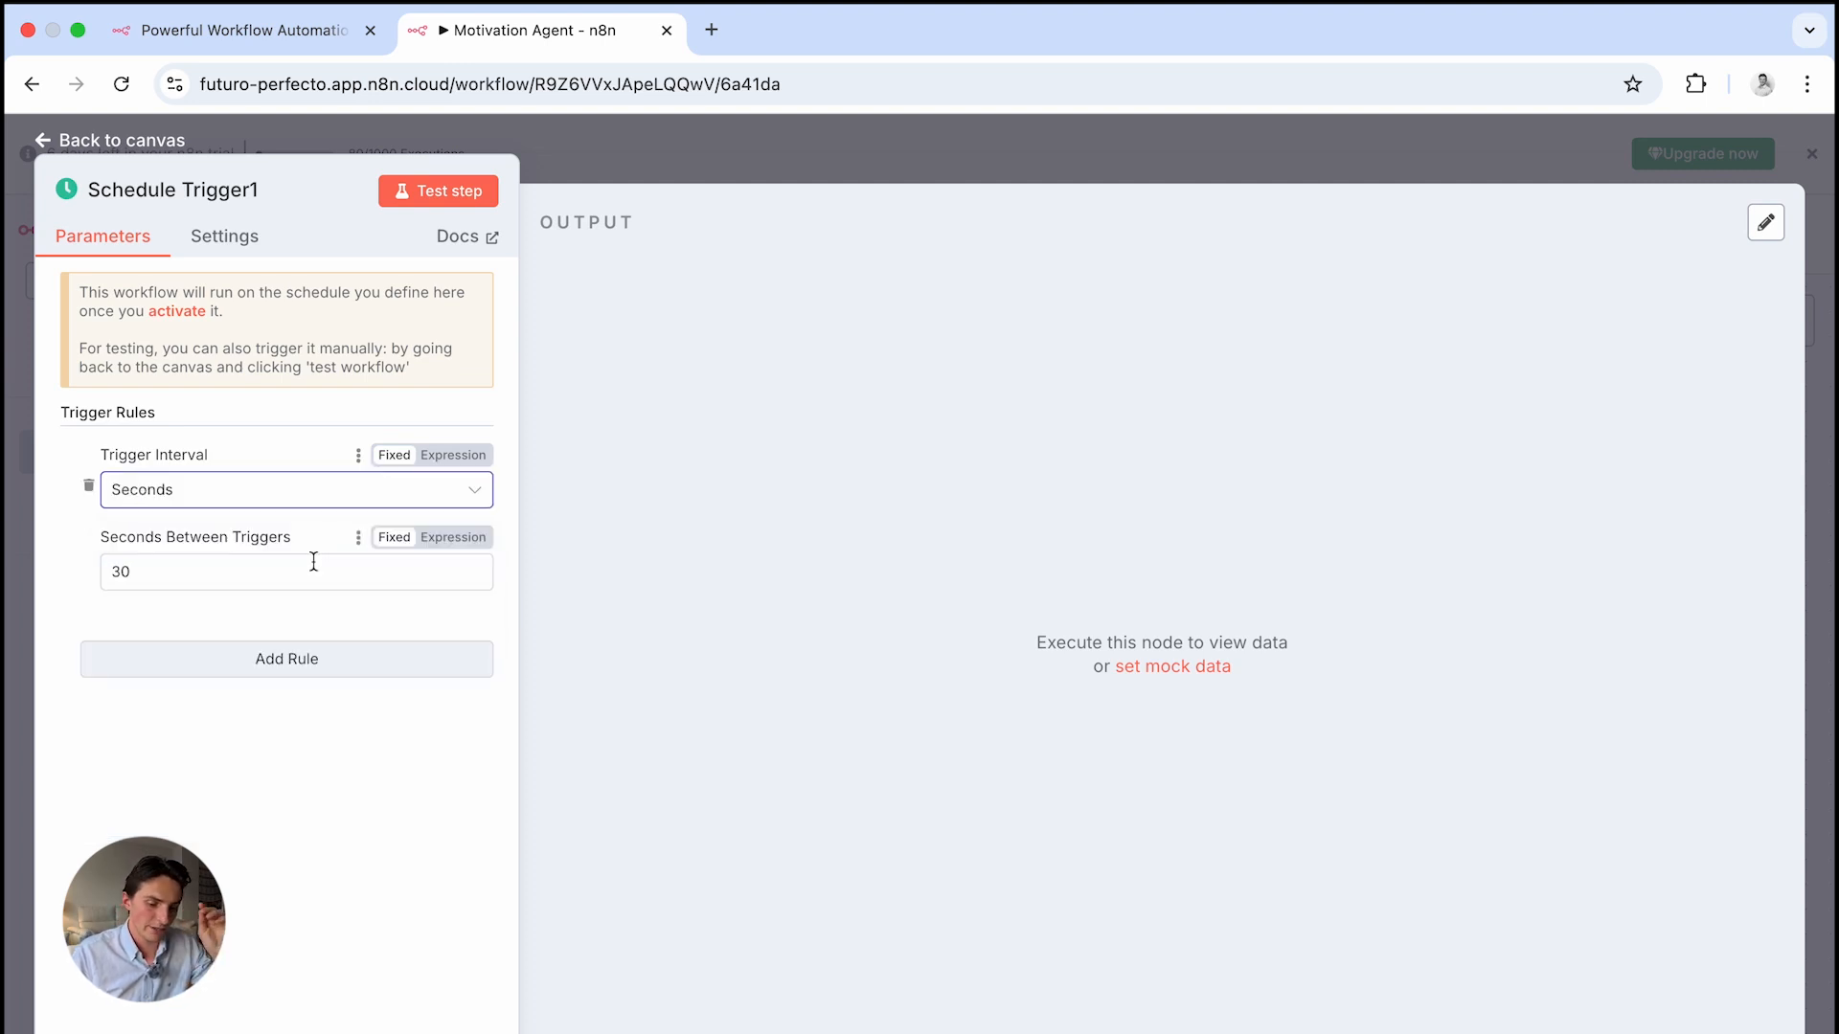
click(300, 570)
key(BackSpace)
key(BackSpace)
text(45)
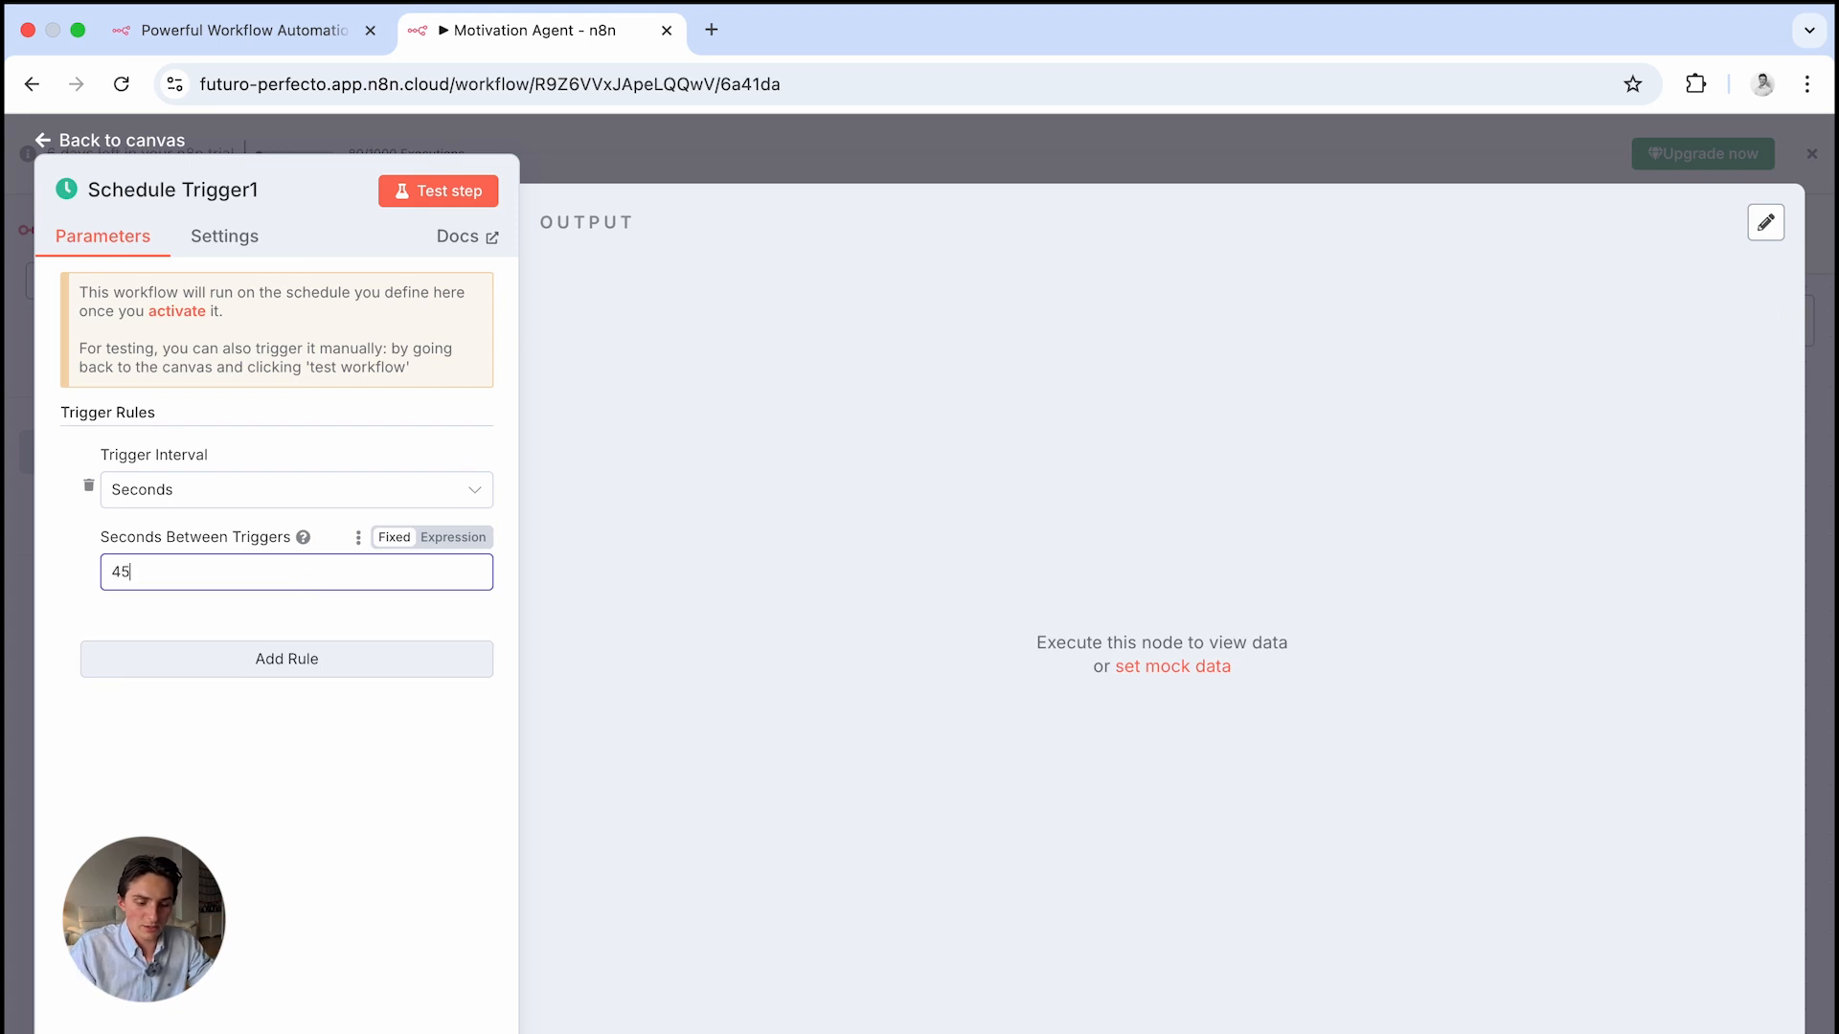
click(458, 199)
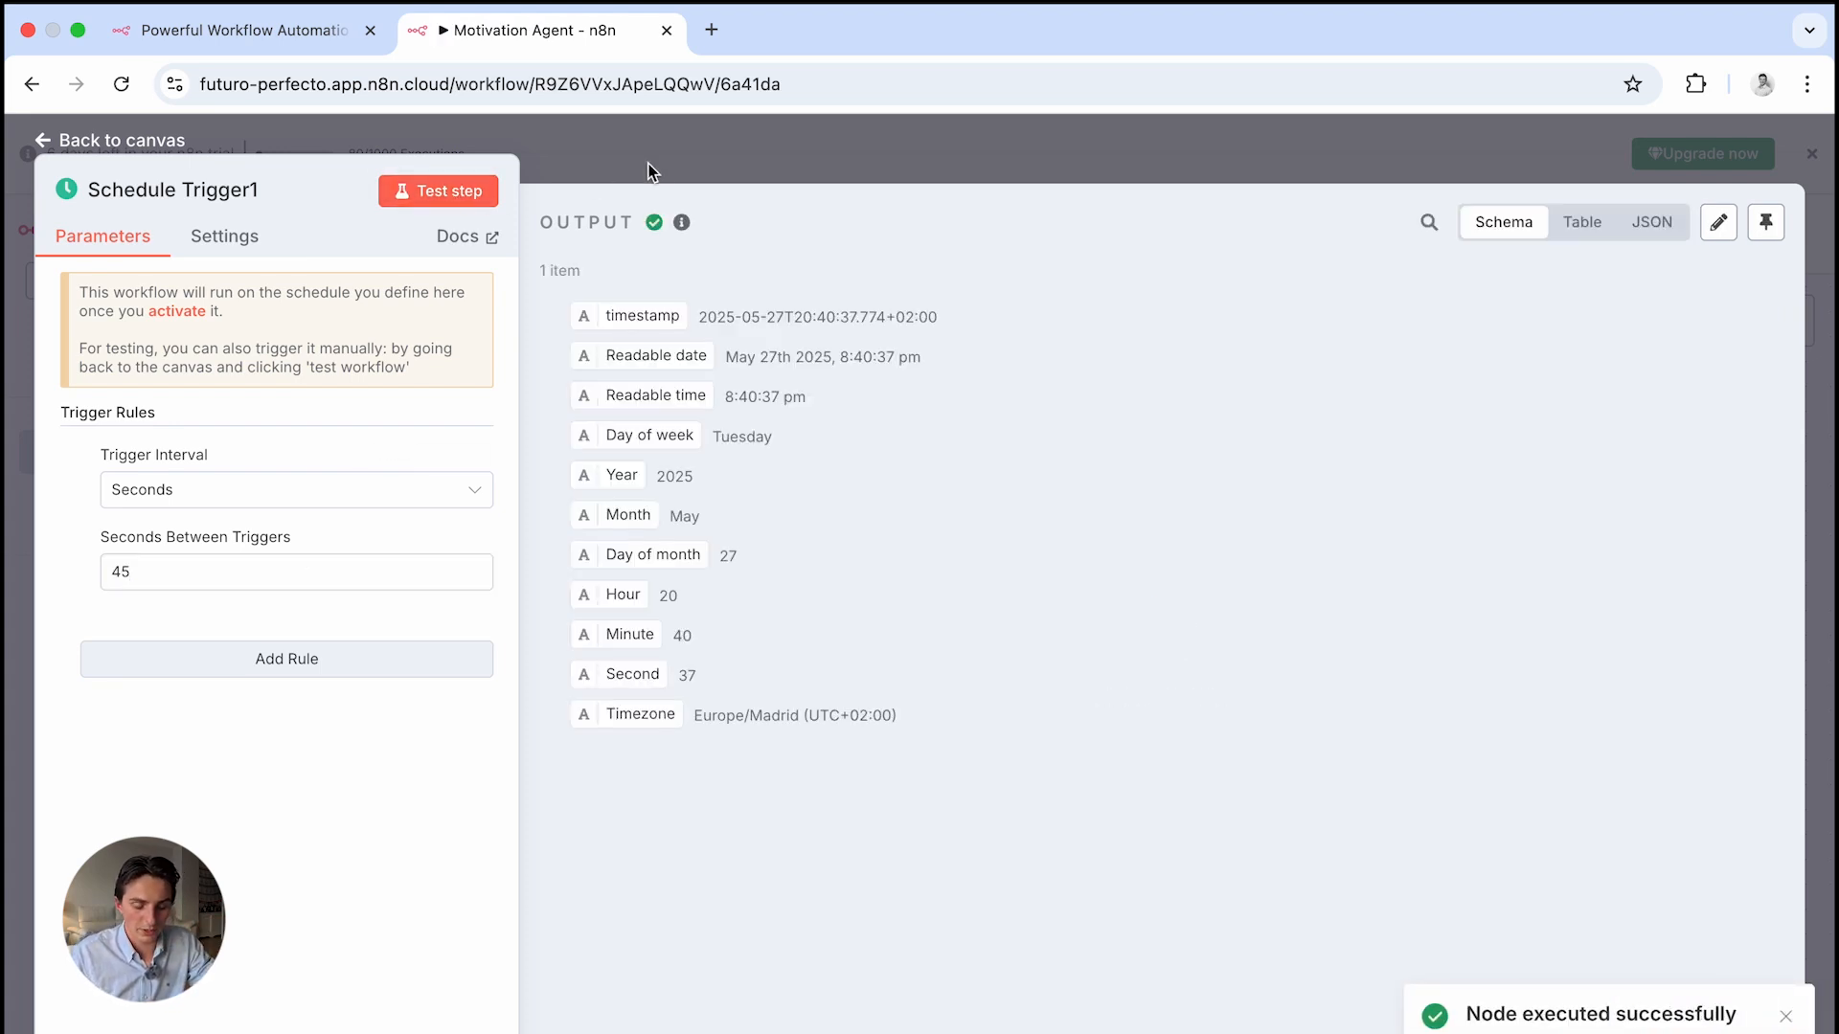
Move Schedule Trigger1 above the flow and attach an Edit Fields node with a field named Quote
click(537, 162)
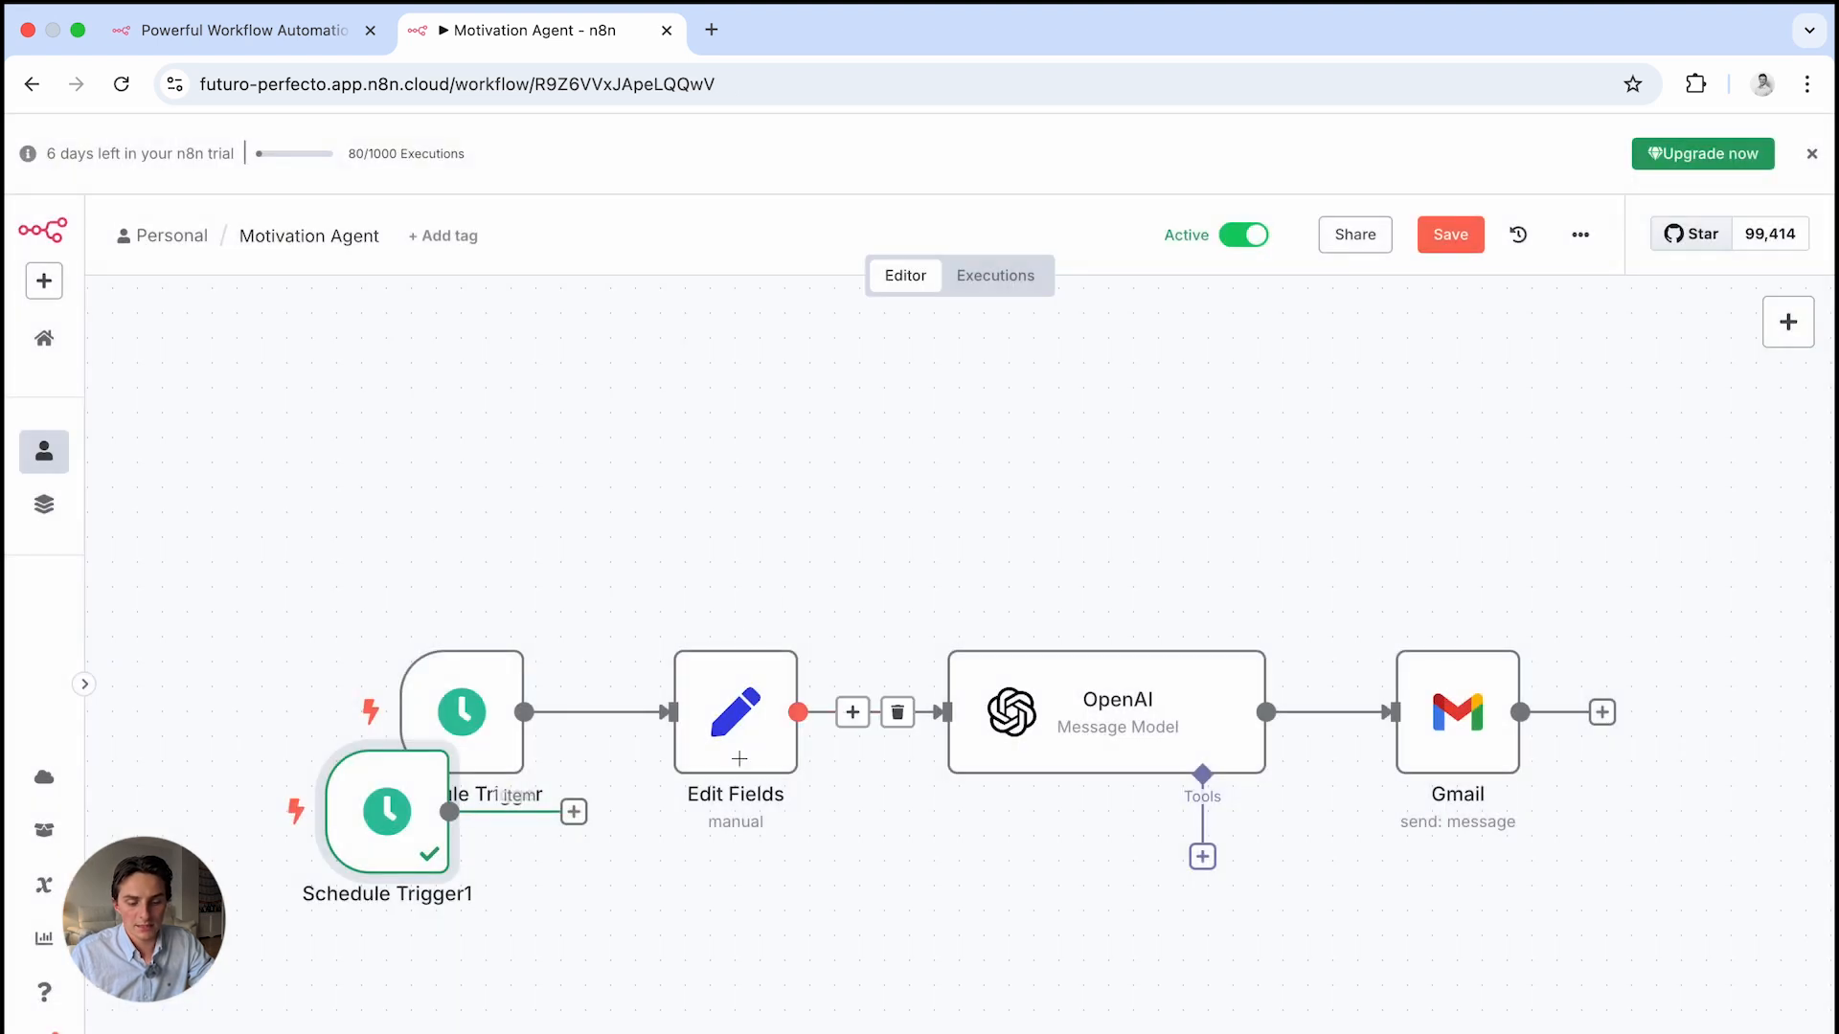
drag(373, 826, 449, 502)
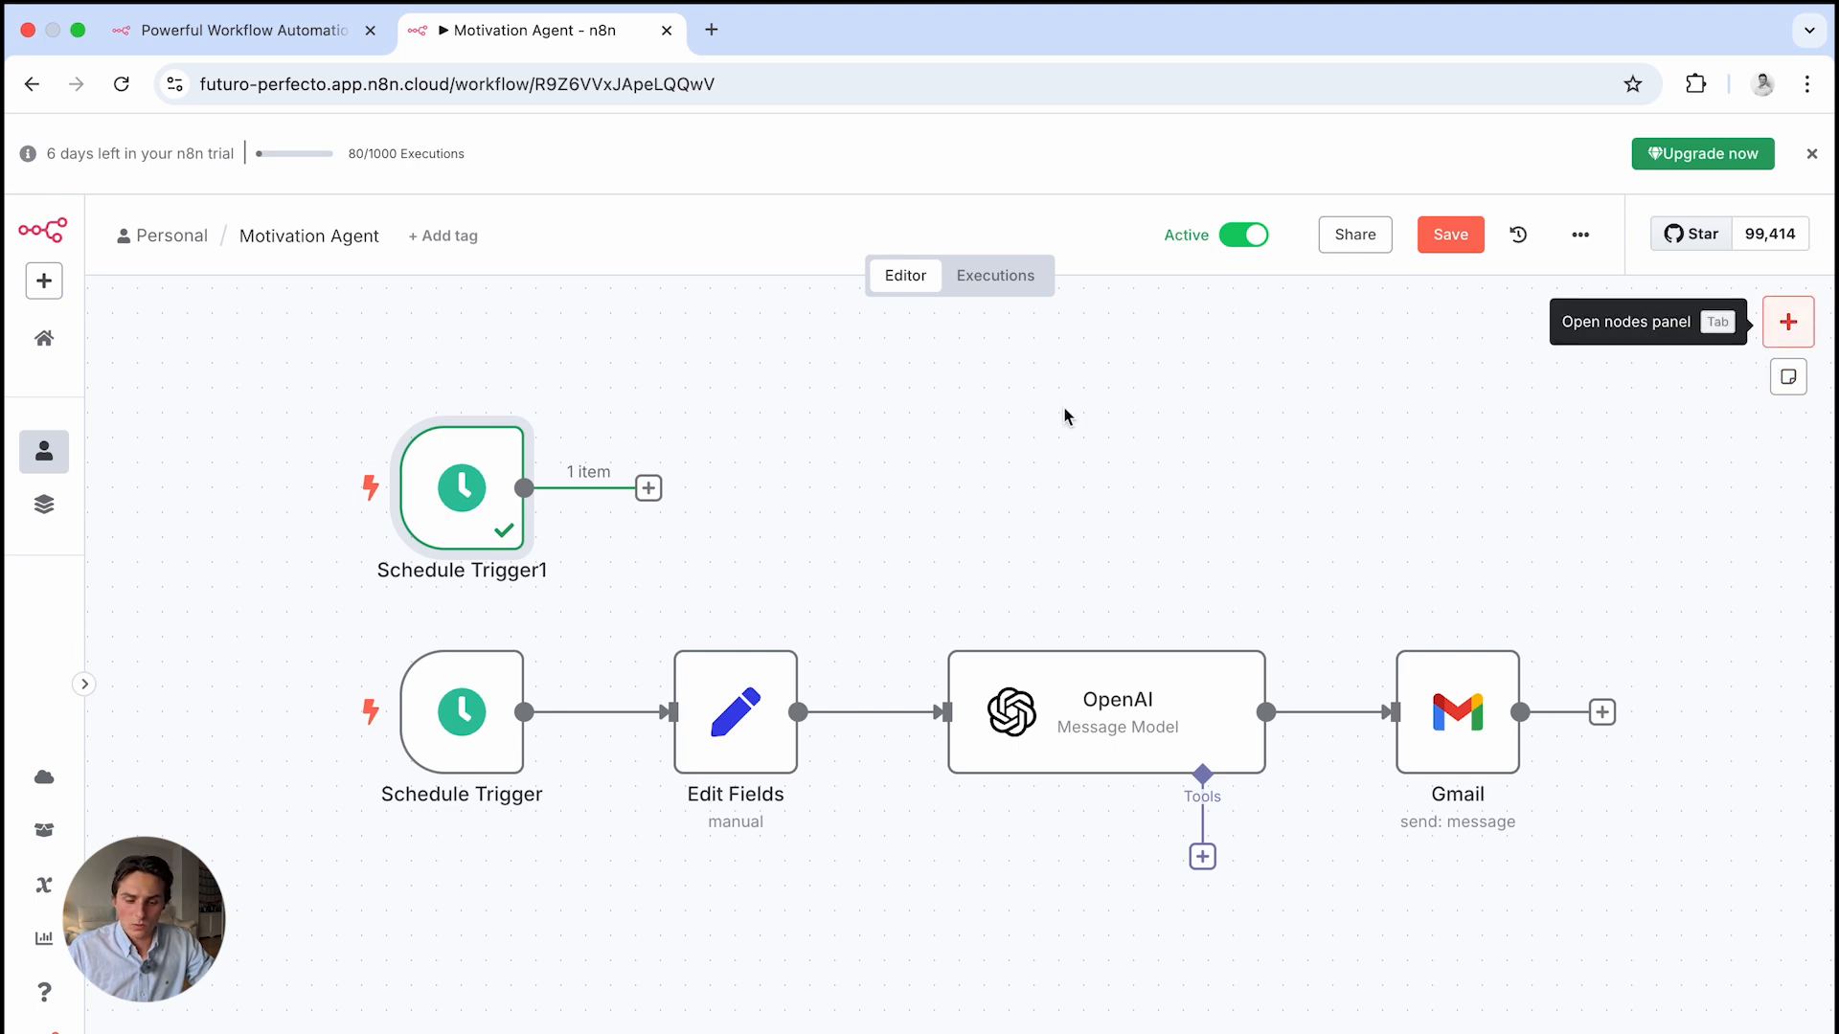
click(649, 487)
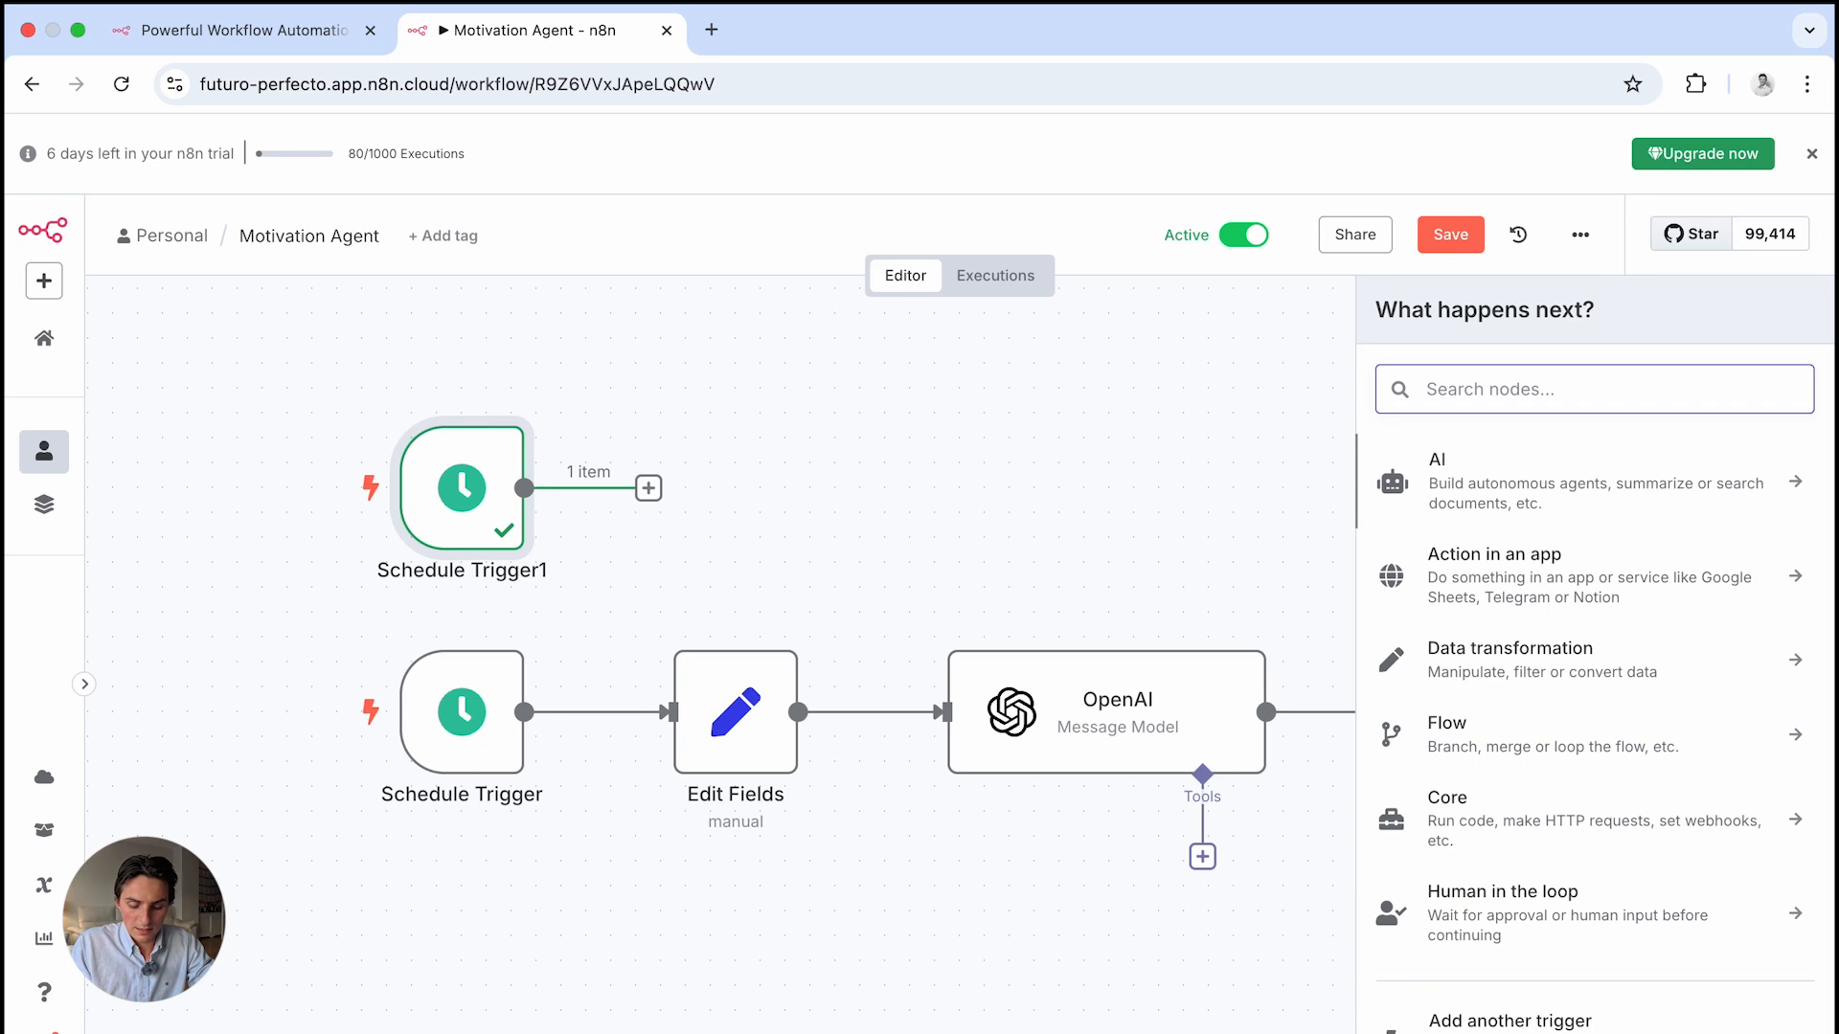
text(edit)
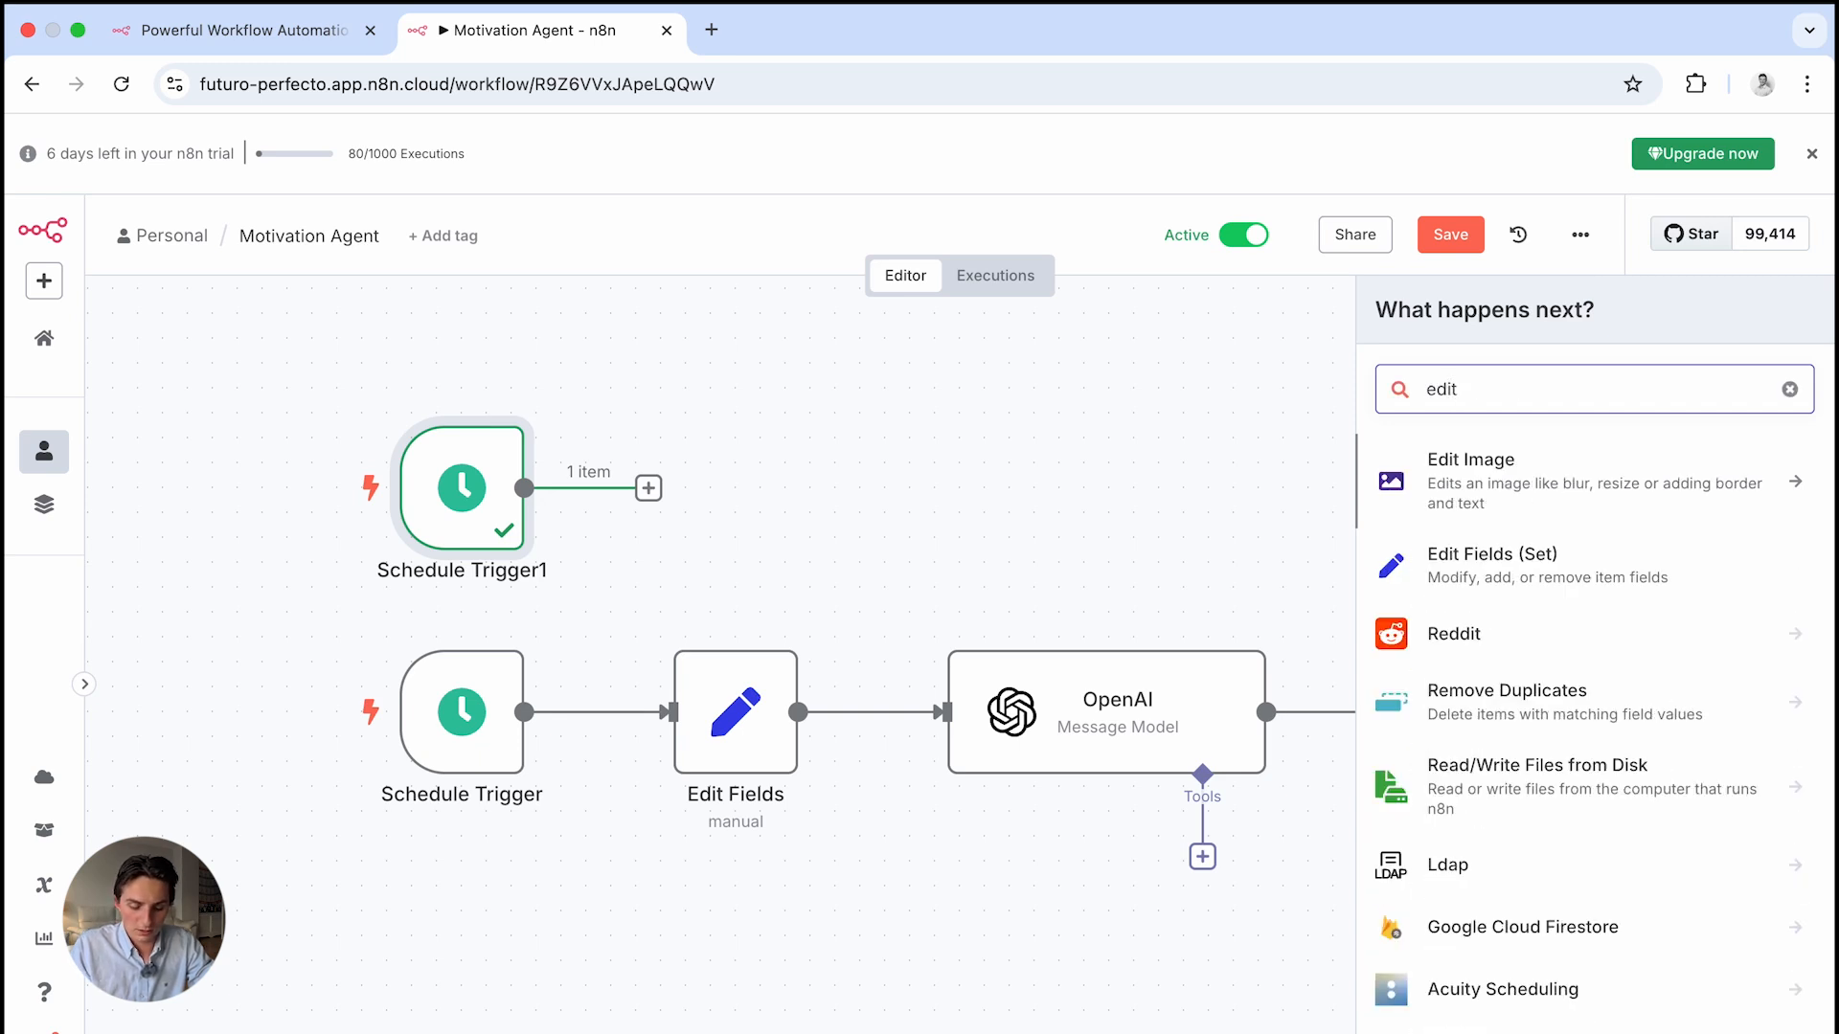
text( fie)
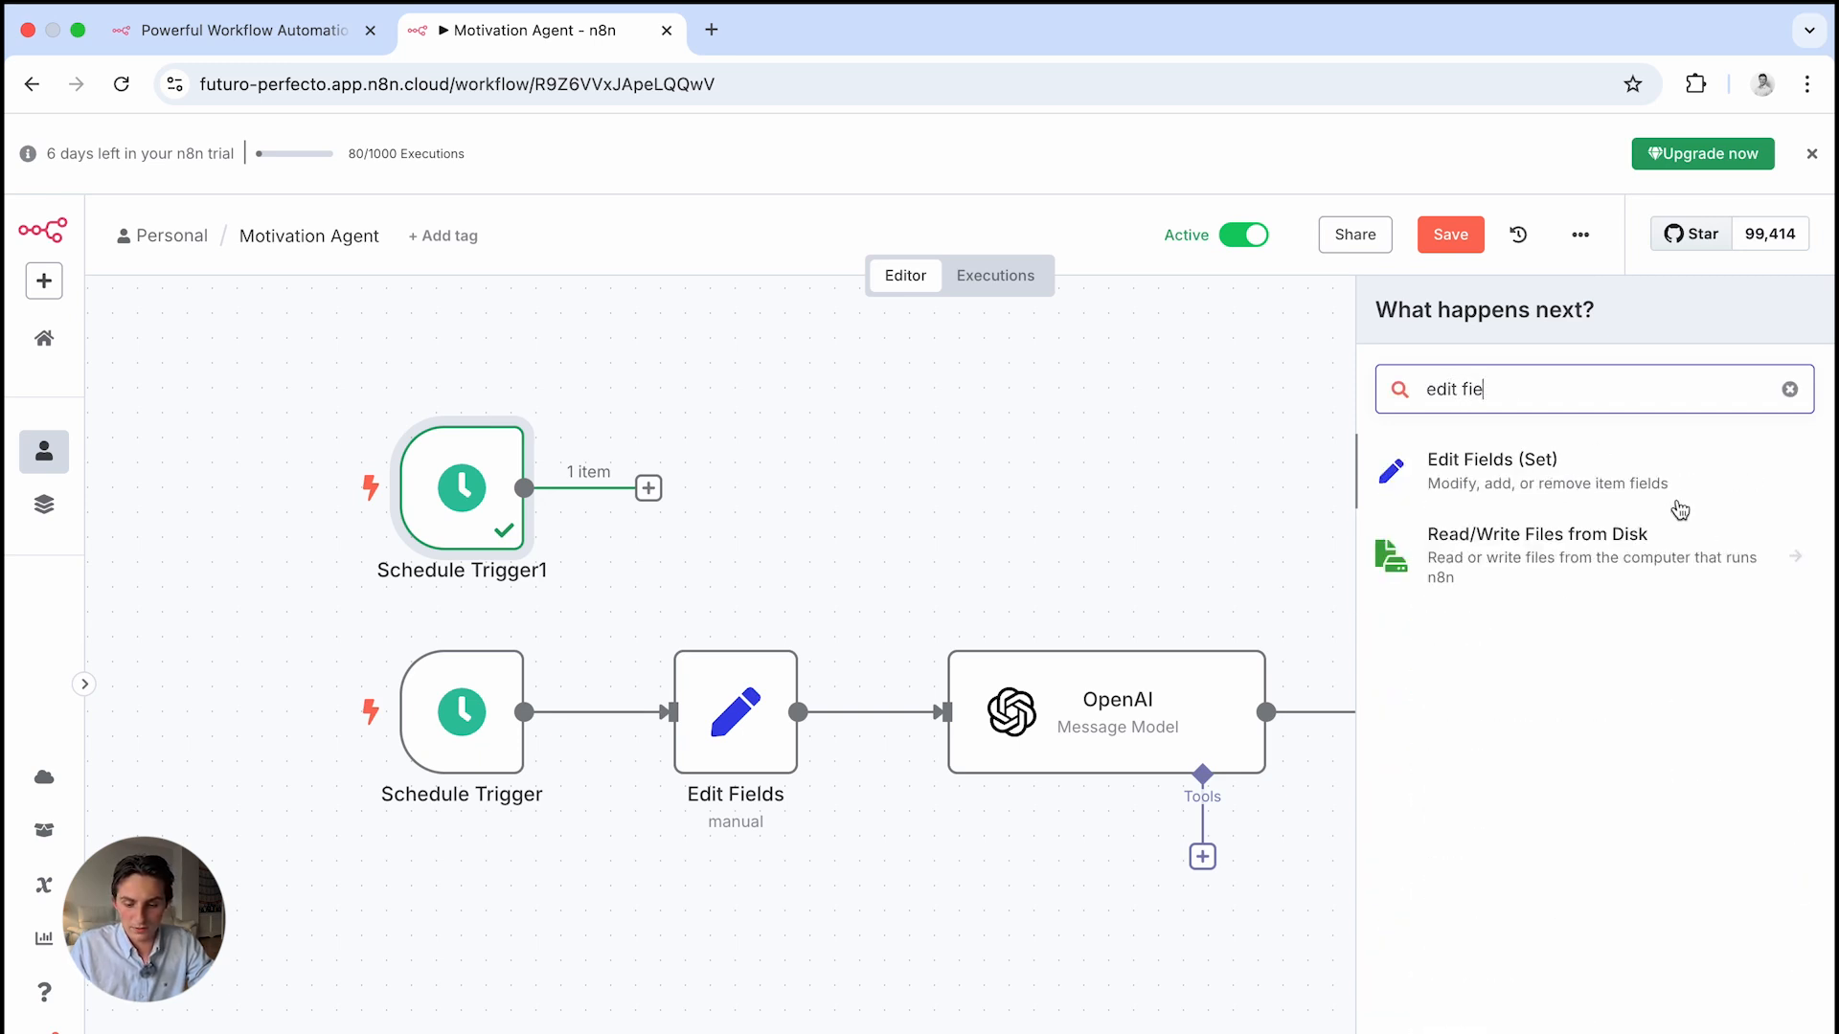
click(1543, 487)
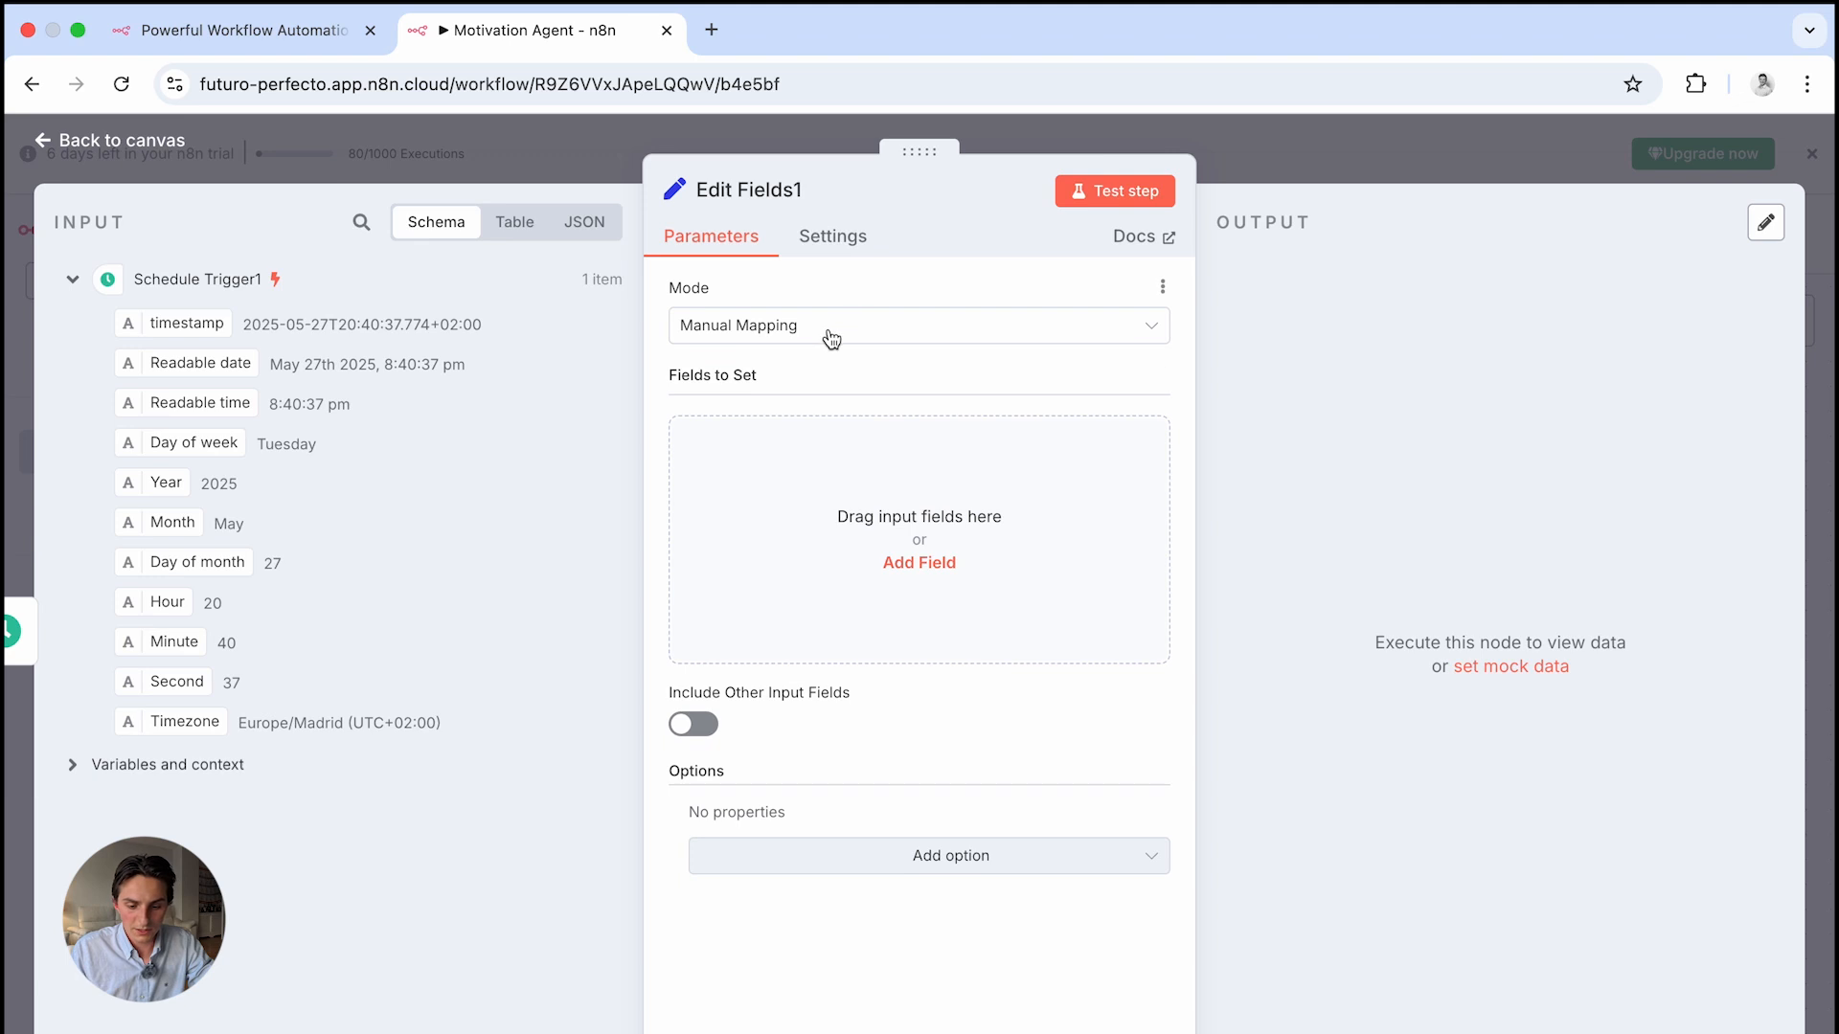
click(920, 564)
click(843, 450)
text(Quote)
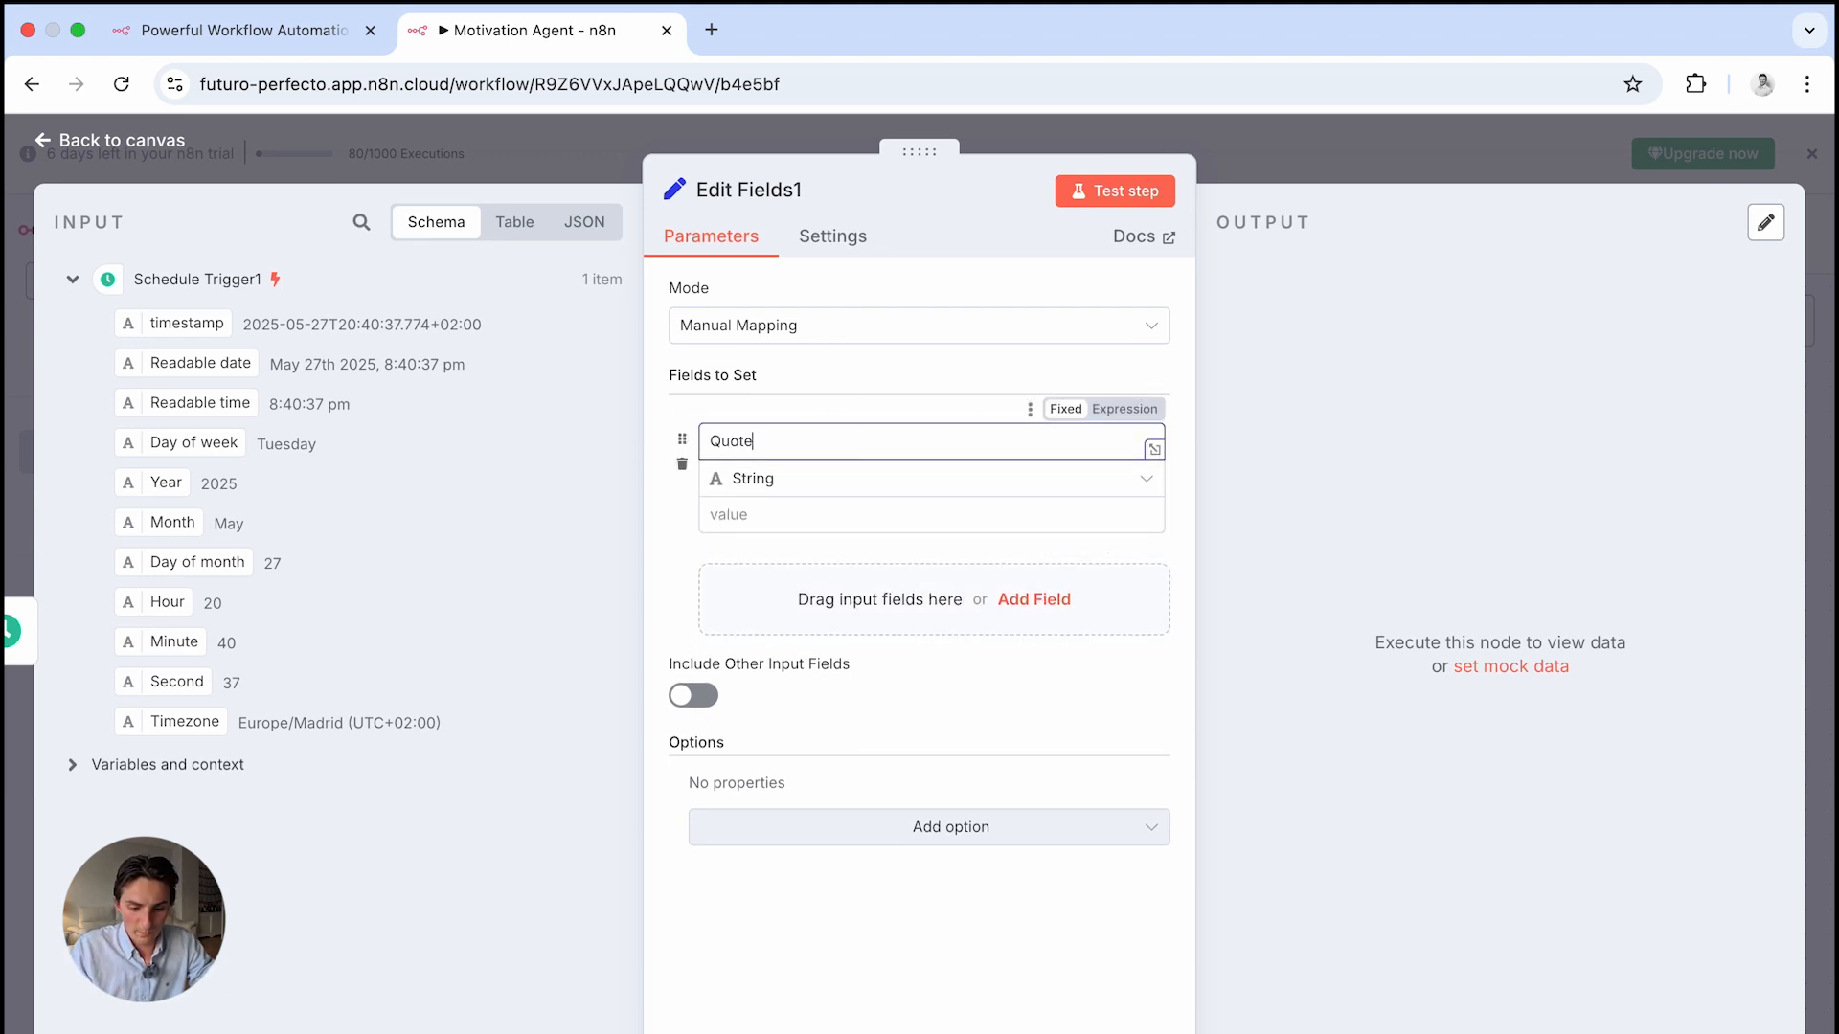
Copy the original Edit Fields quote into Quote's value, removing the stray trailing quotation mark
click(1286, 167)
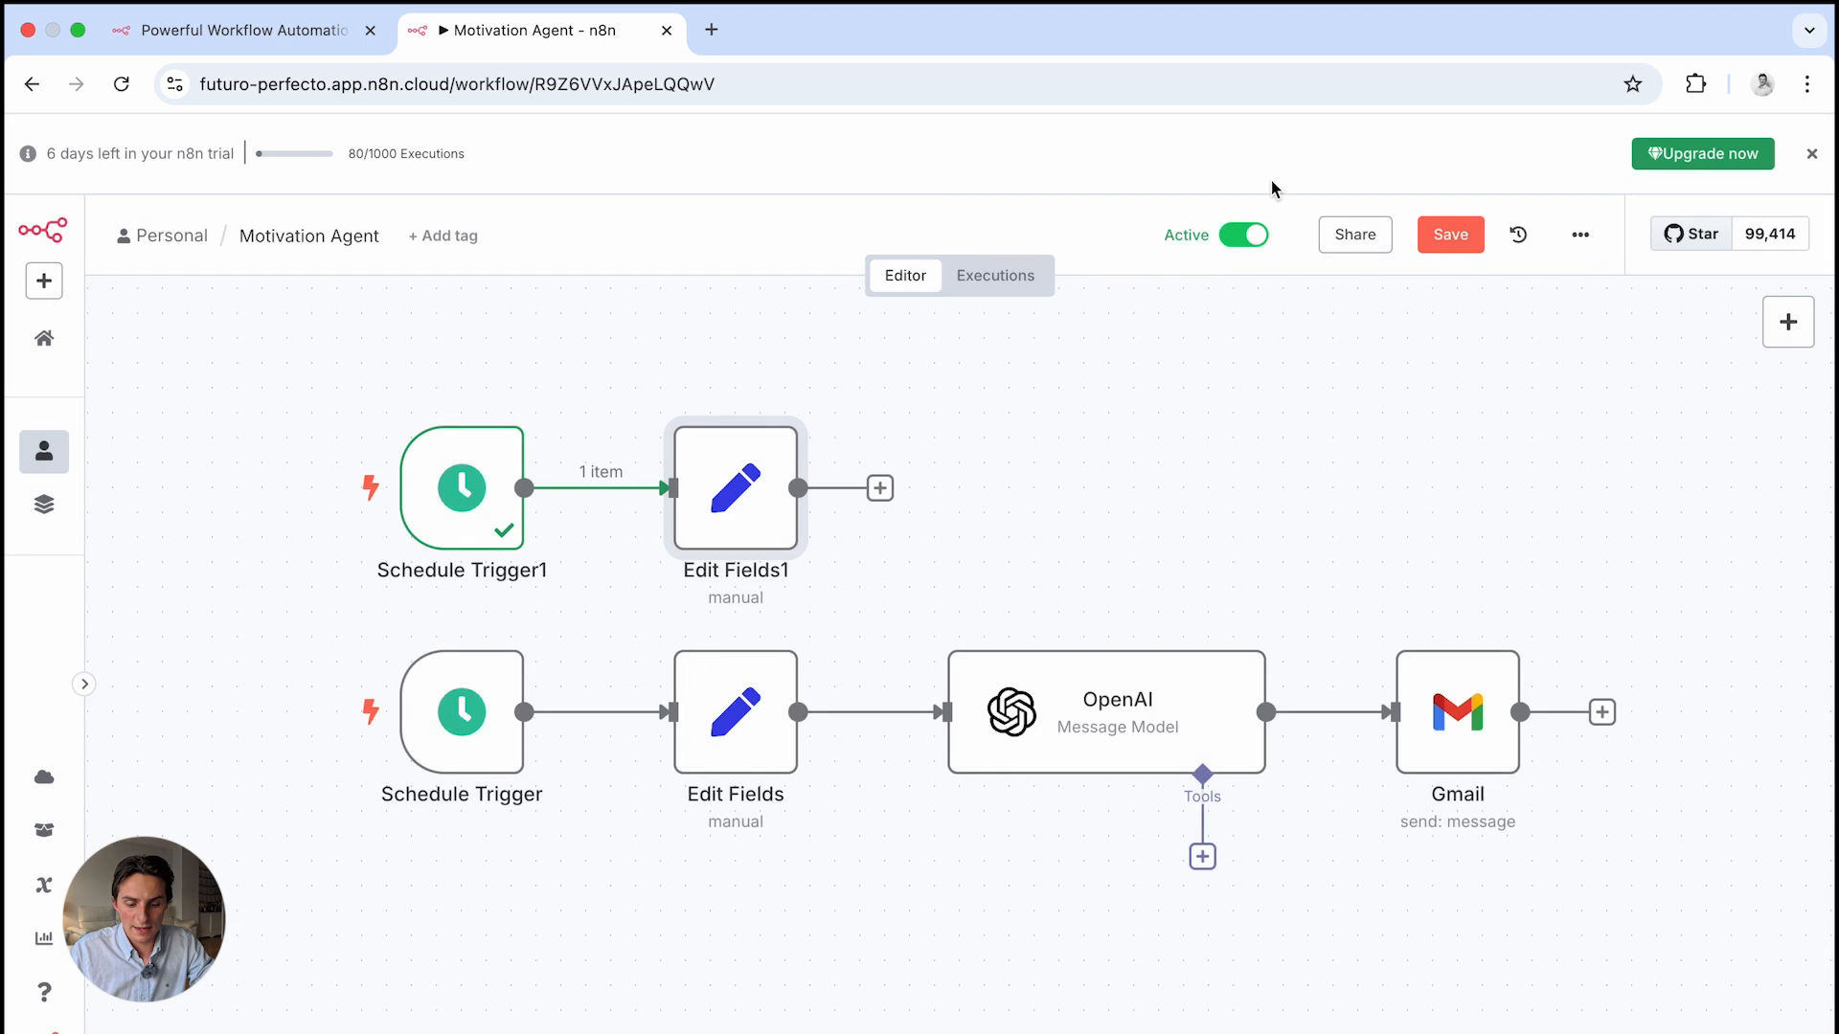
double_click(731, 717)
triple_click(900, 514)
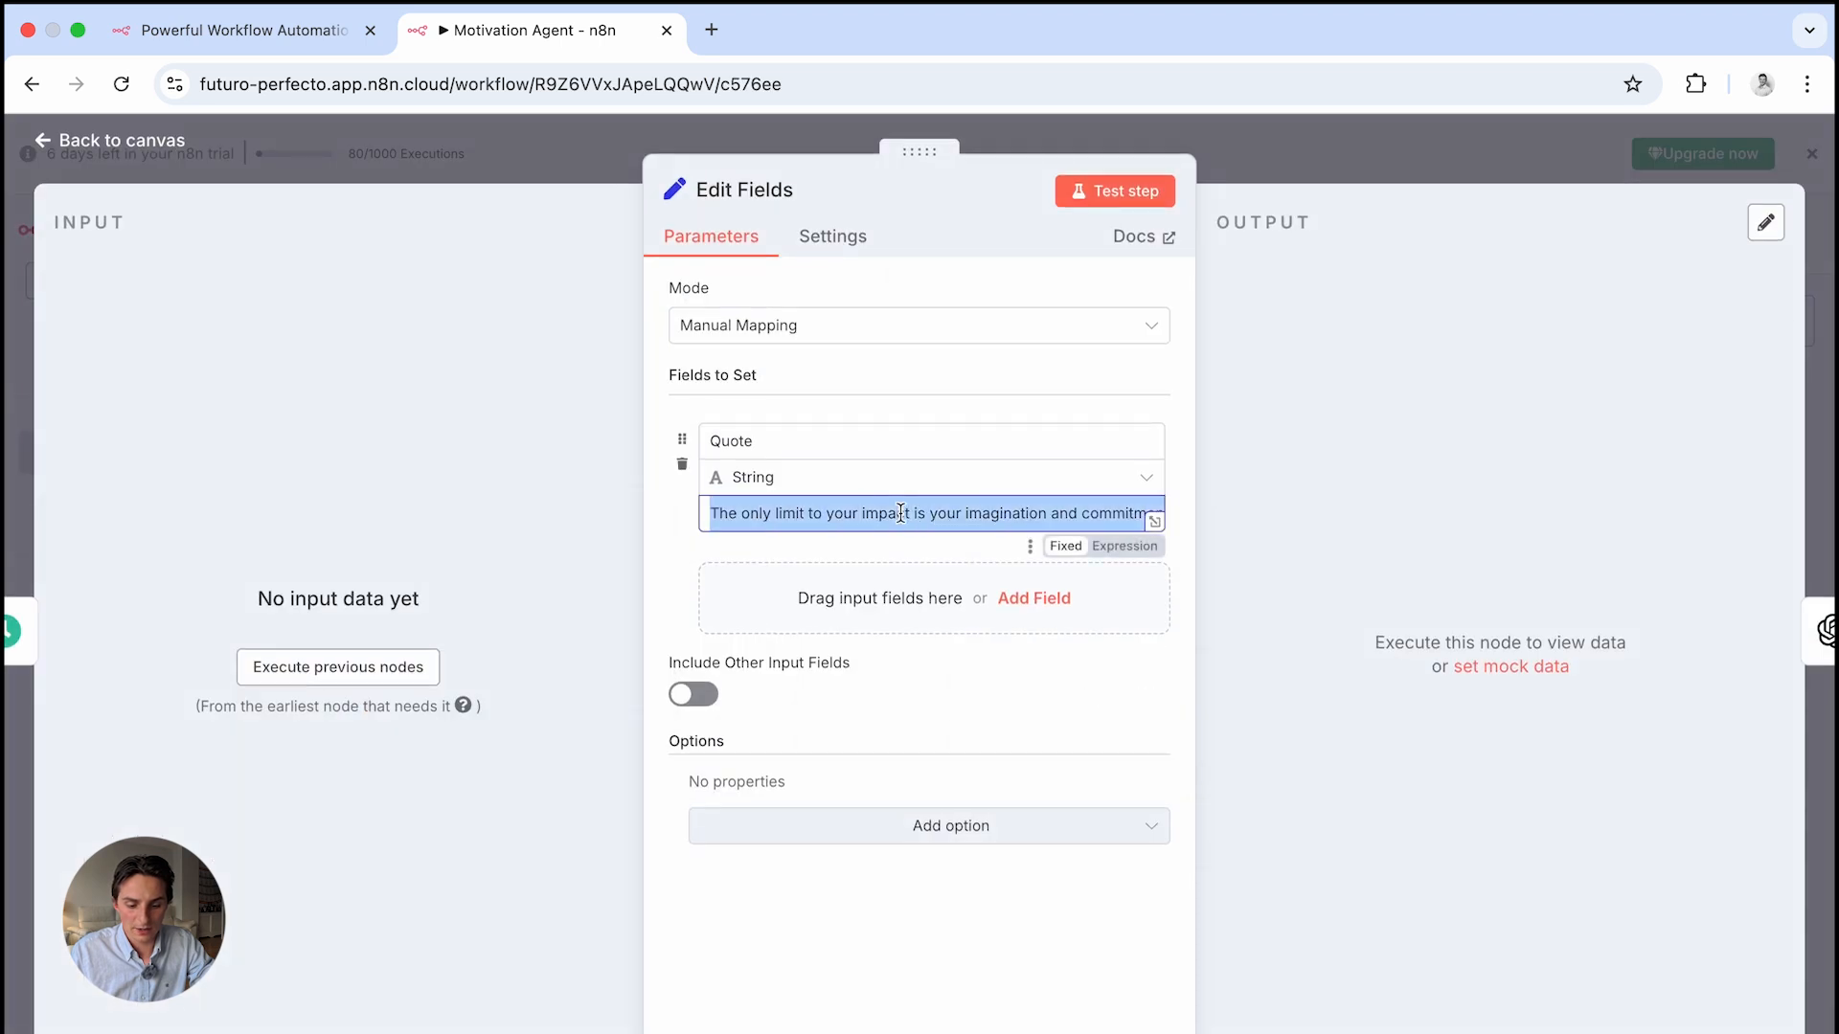
click(1249, 176)
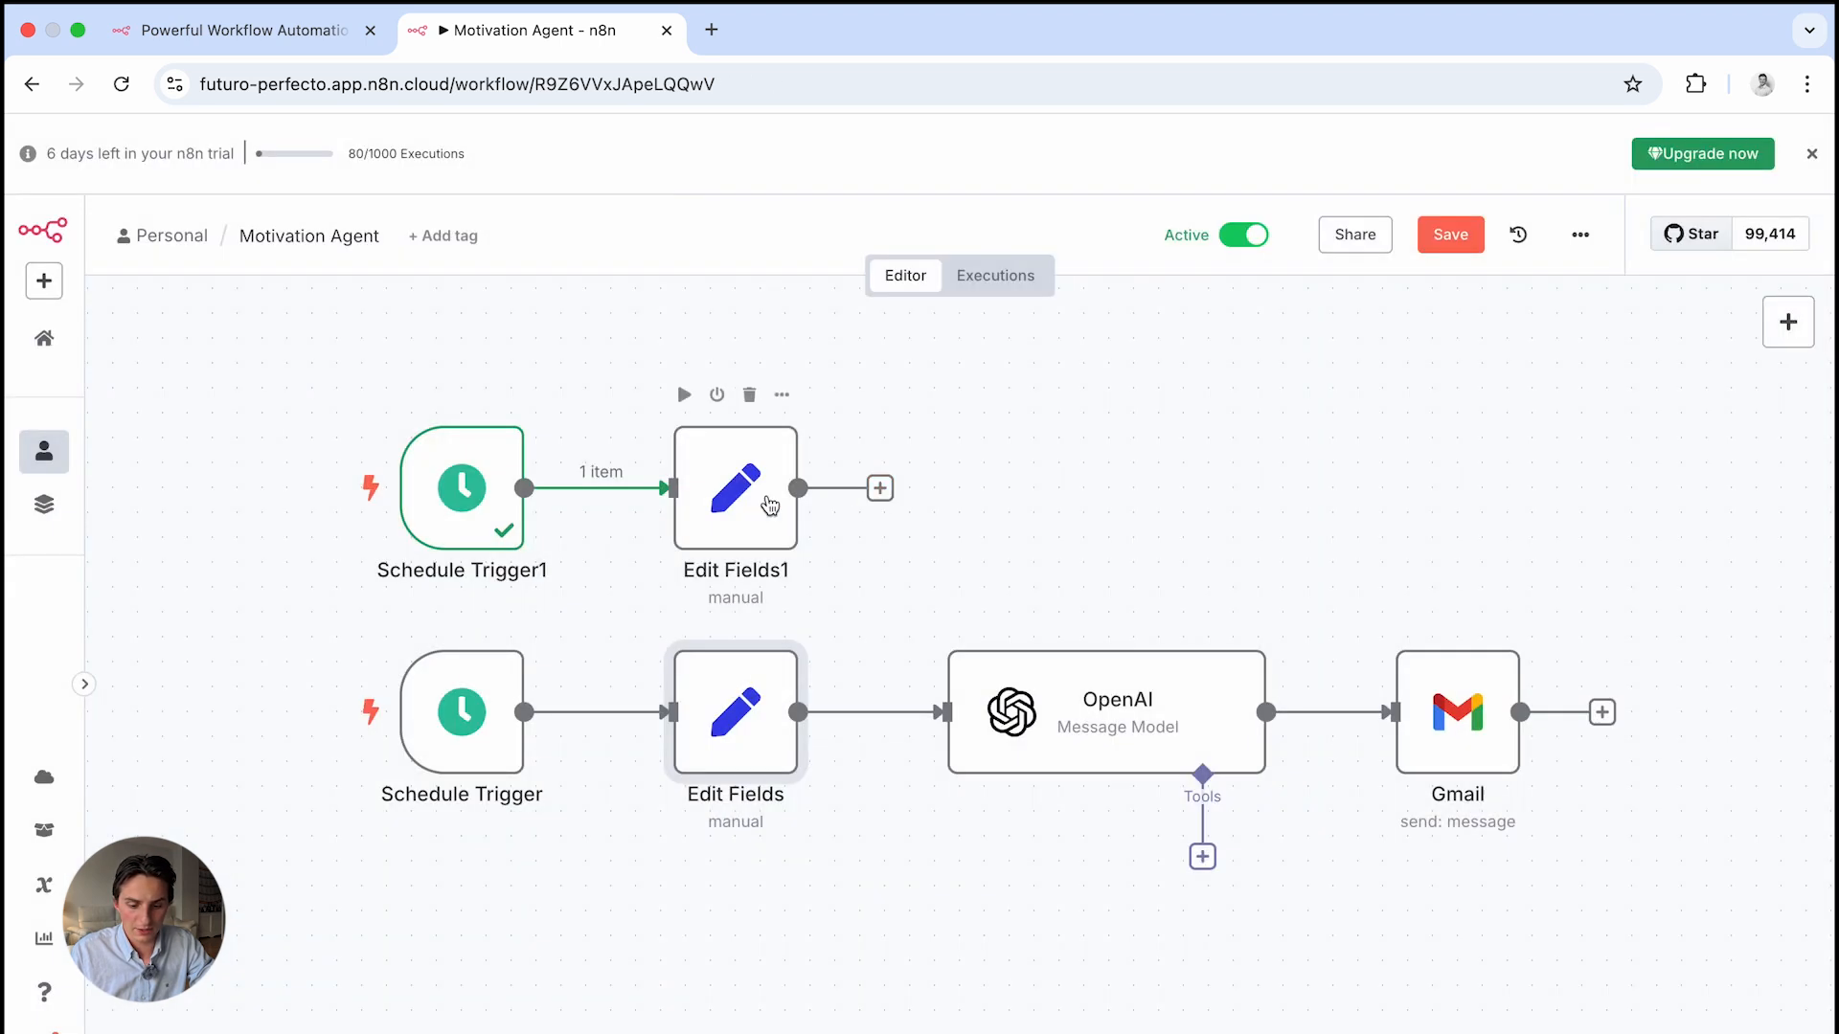
double_click(766, 495)
click(807, 517)
key(super+v)
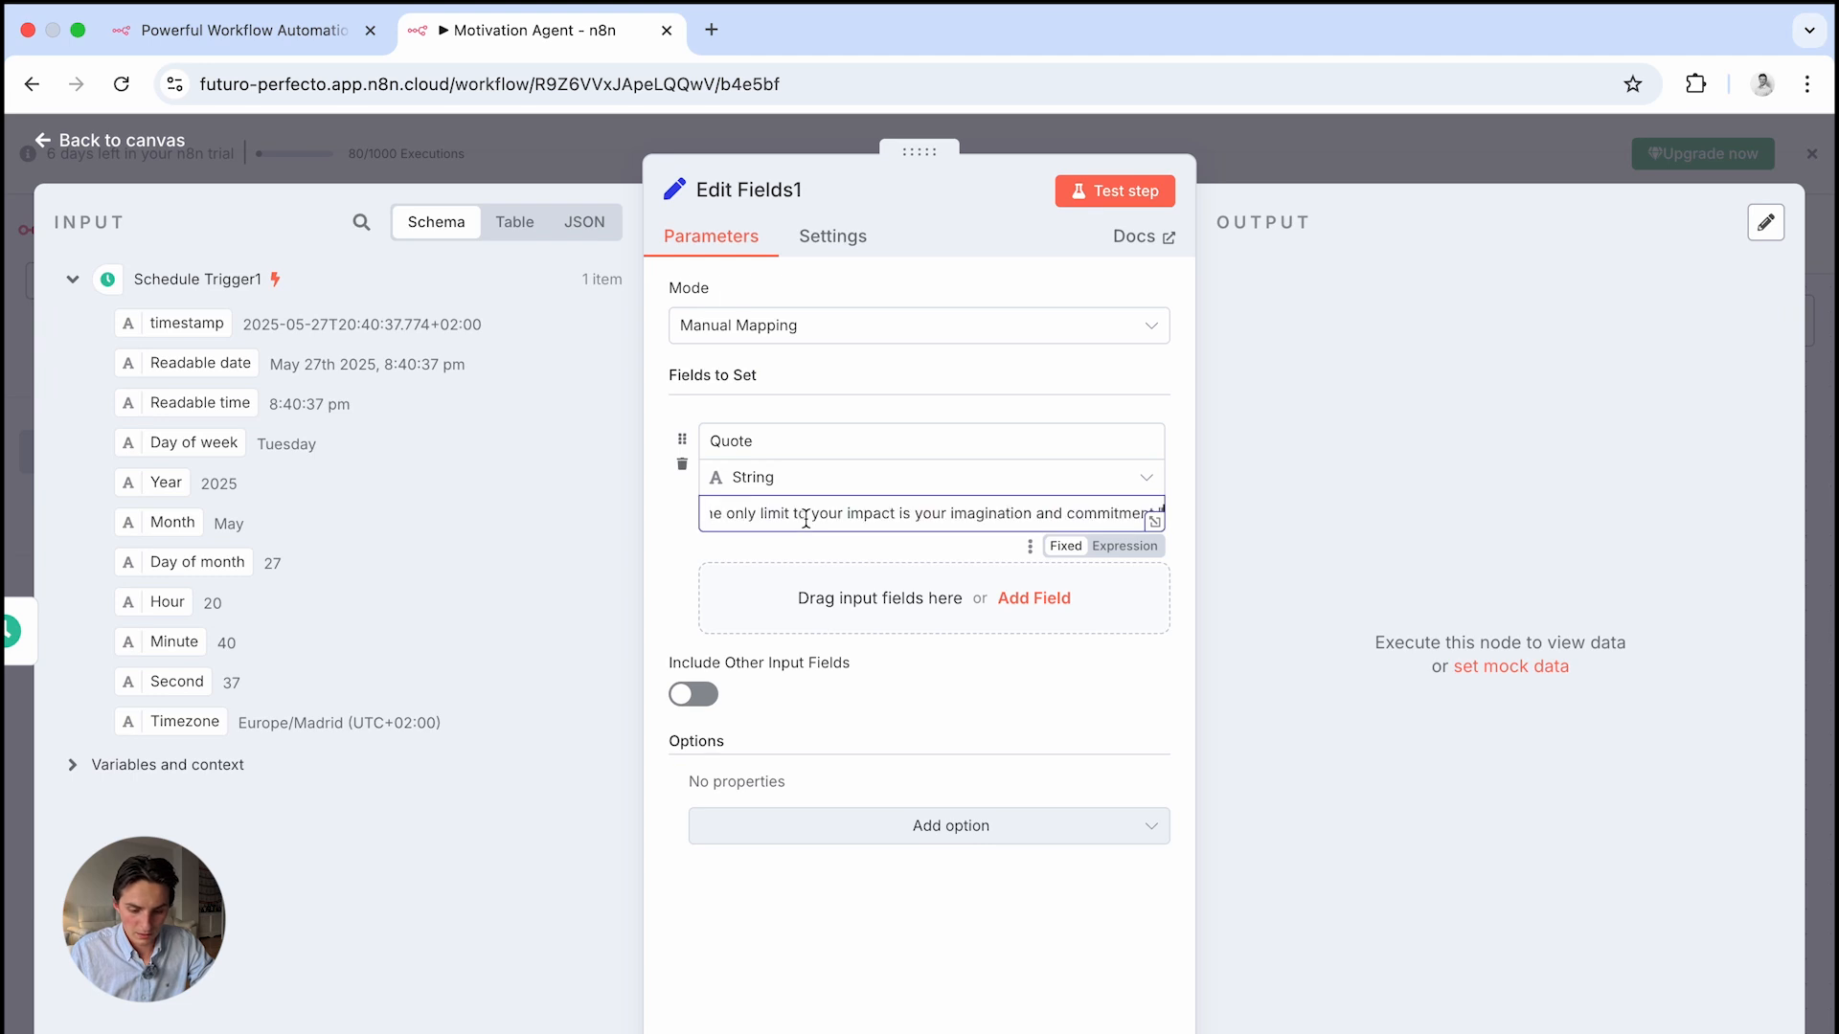
scroll(778, 532, left, 1)
key(BackSpace)
scroll(863, 522, right, 1)
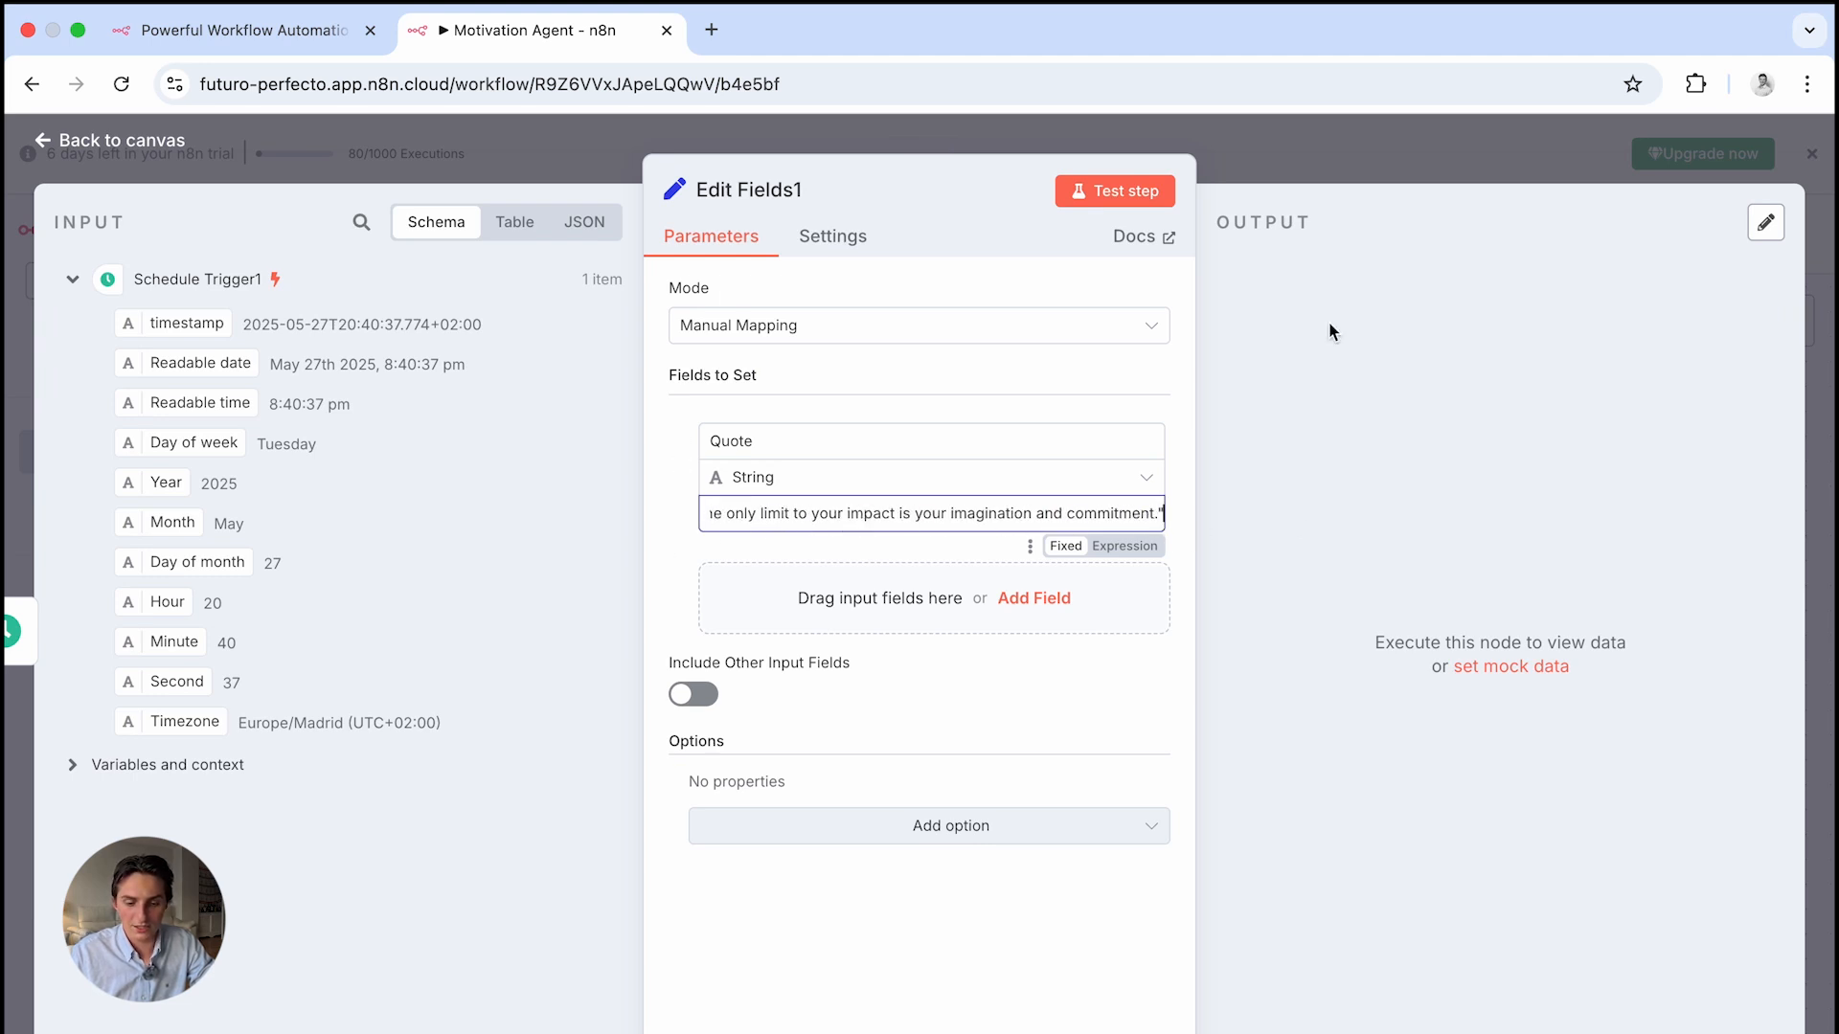
Add an OpenAI 'Message a model' node after Edit Fields1
click(1272, 142)
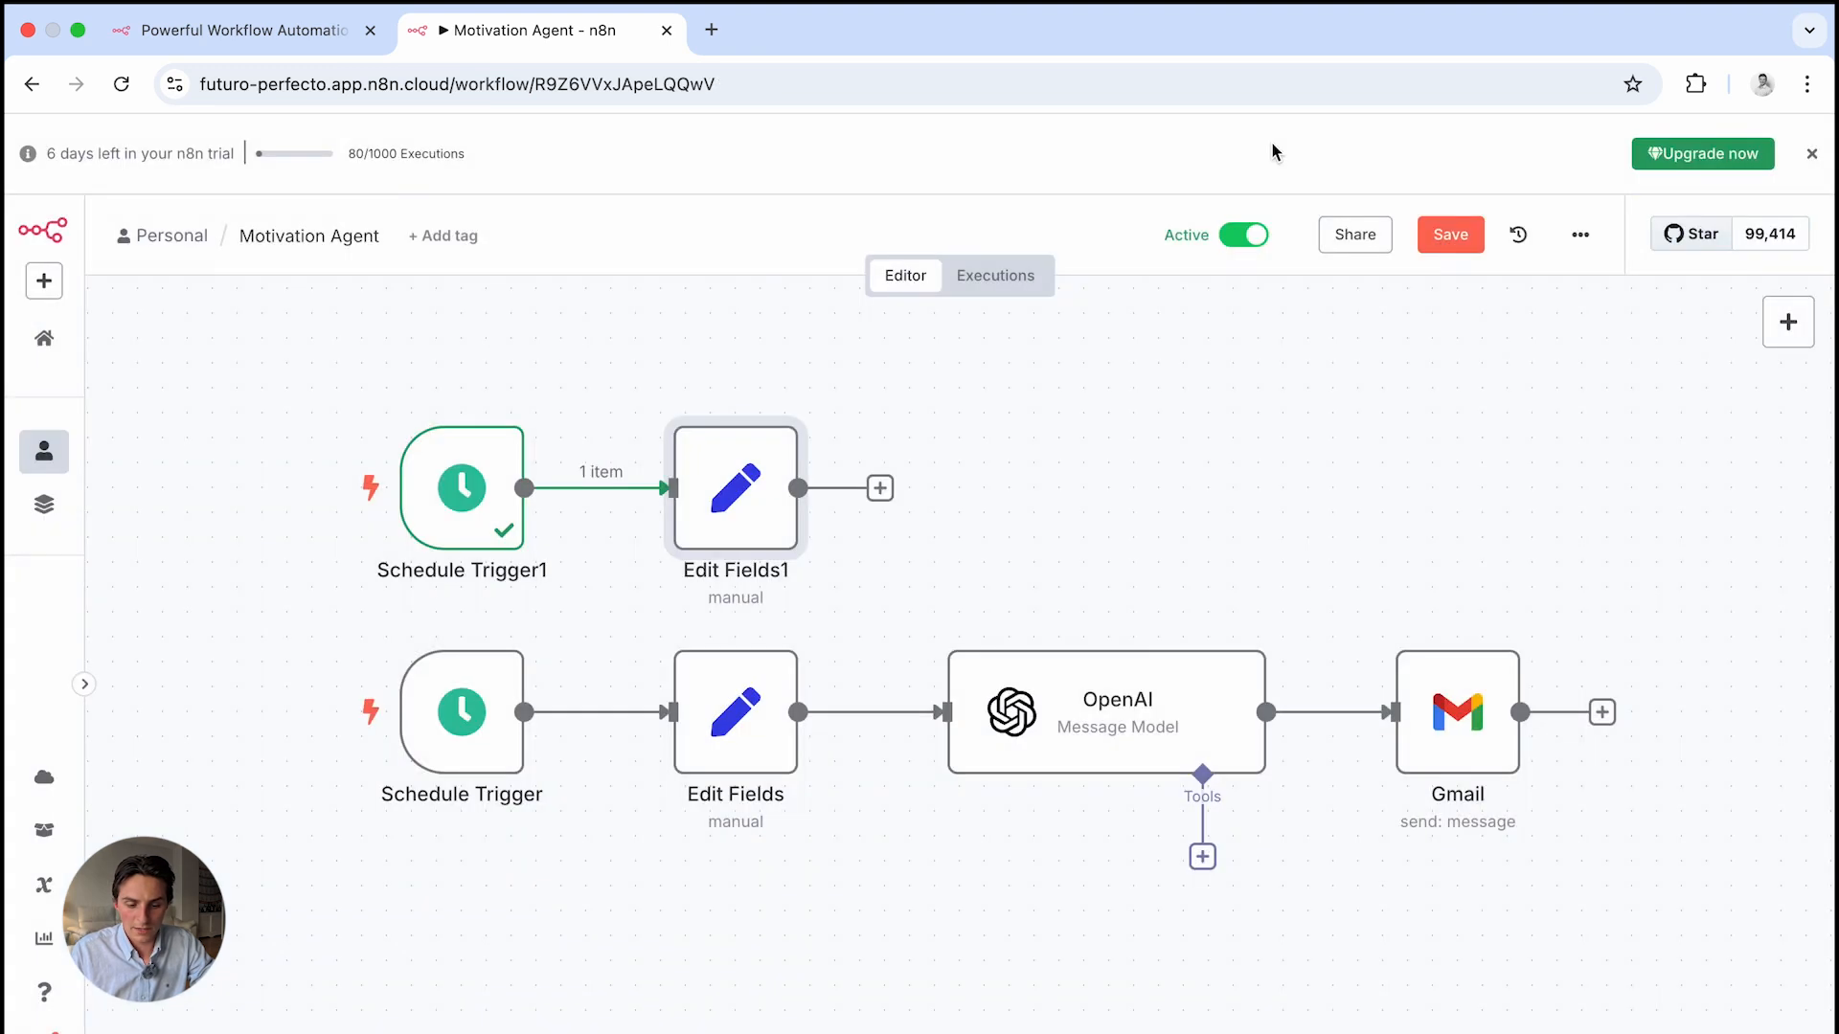
click(881, 490)
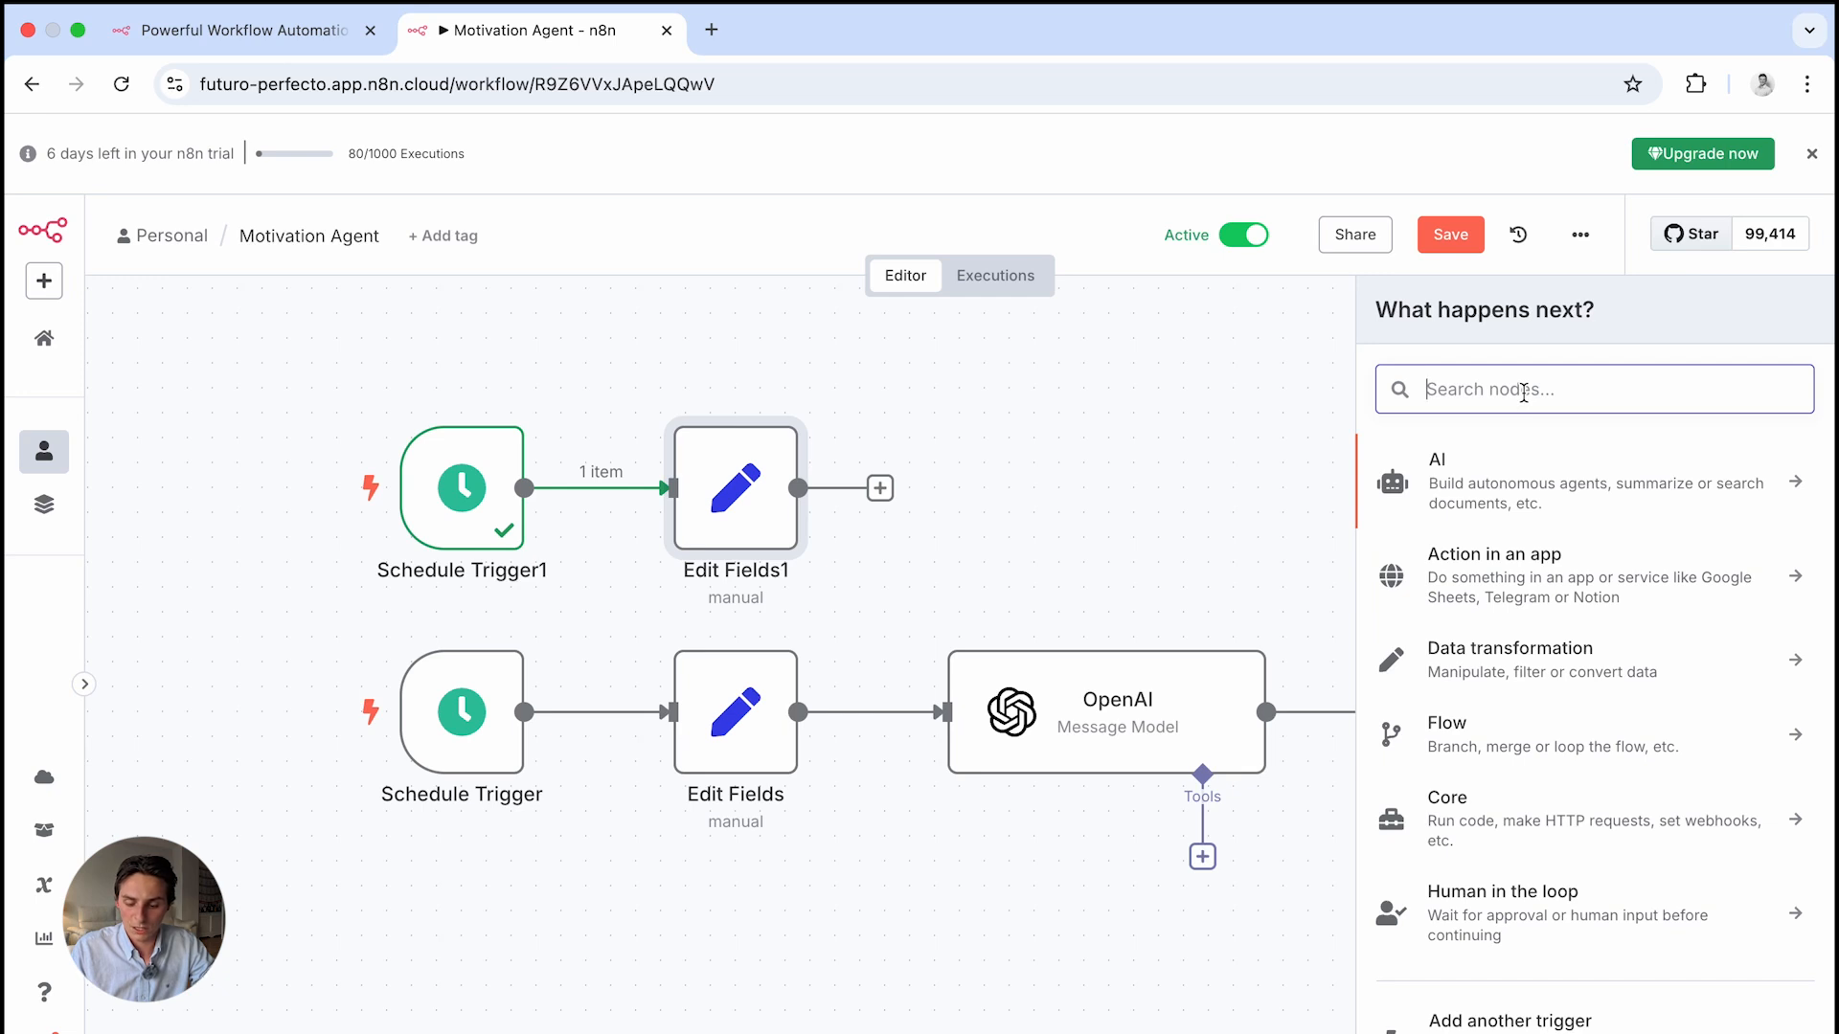
text(o)
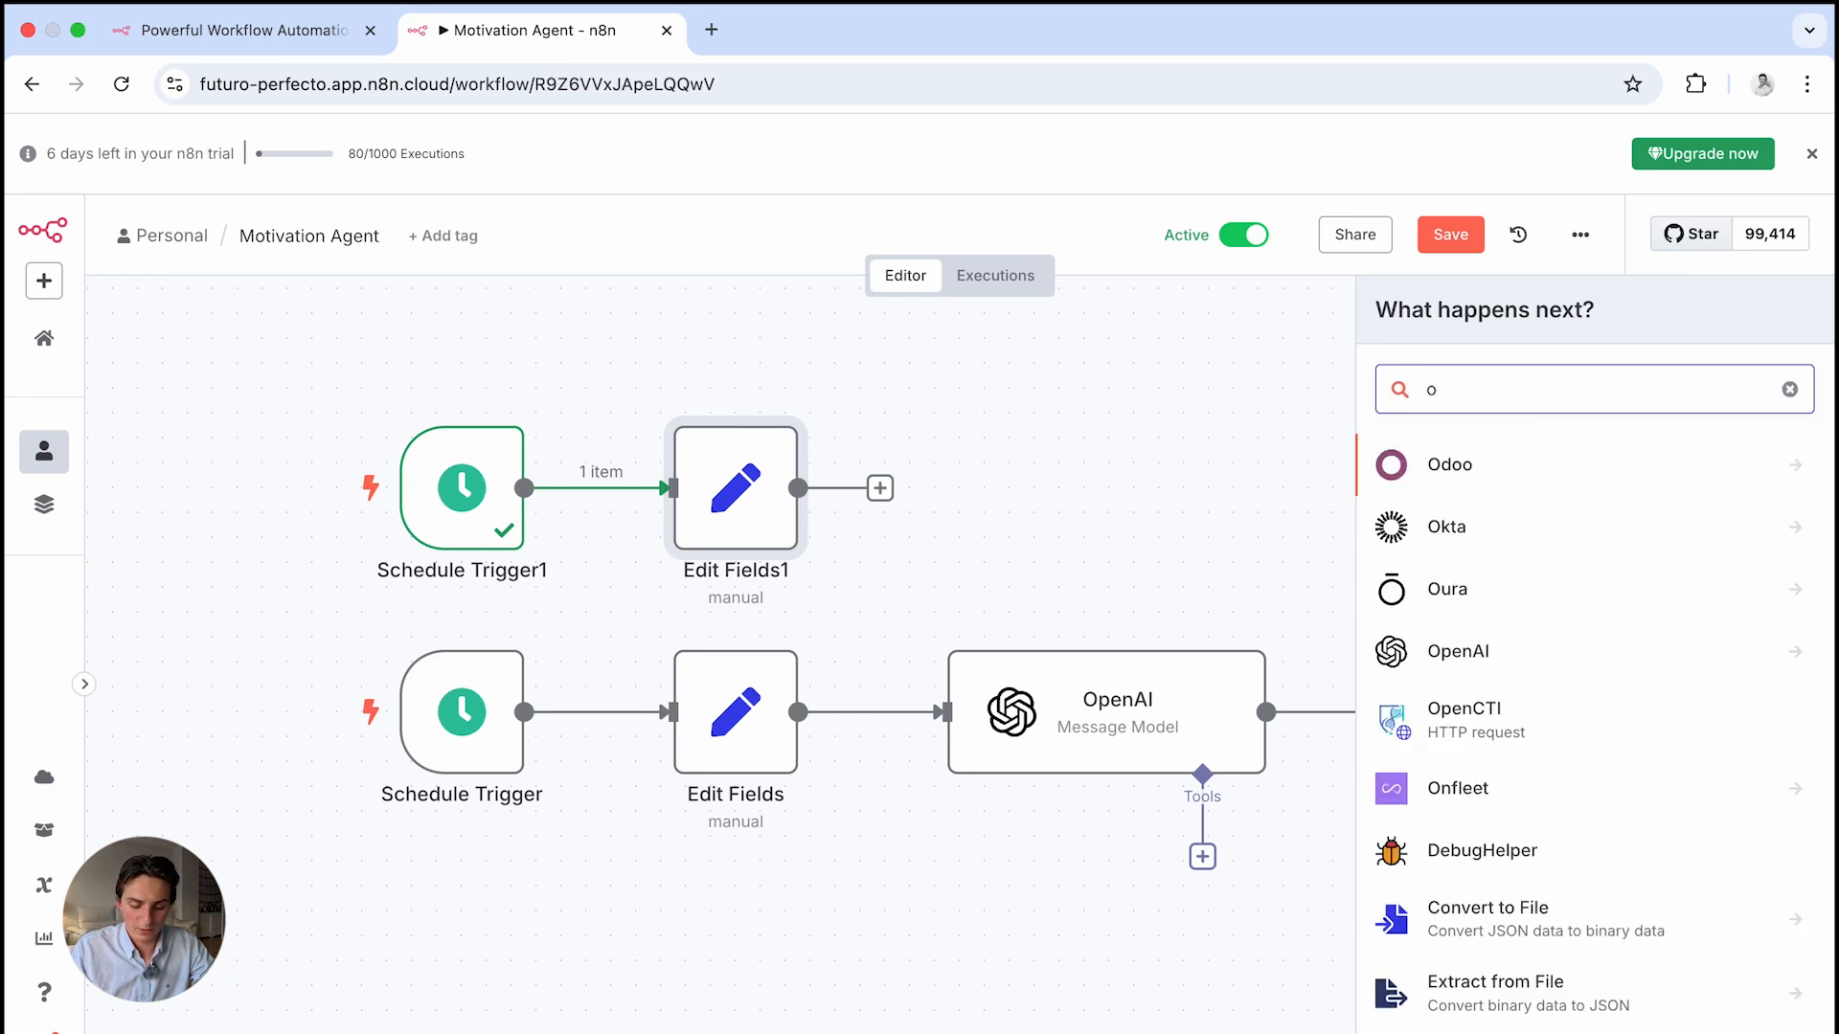
text(pen)
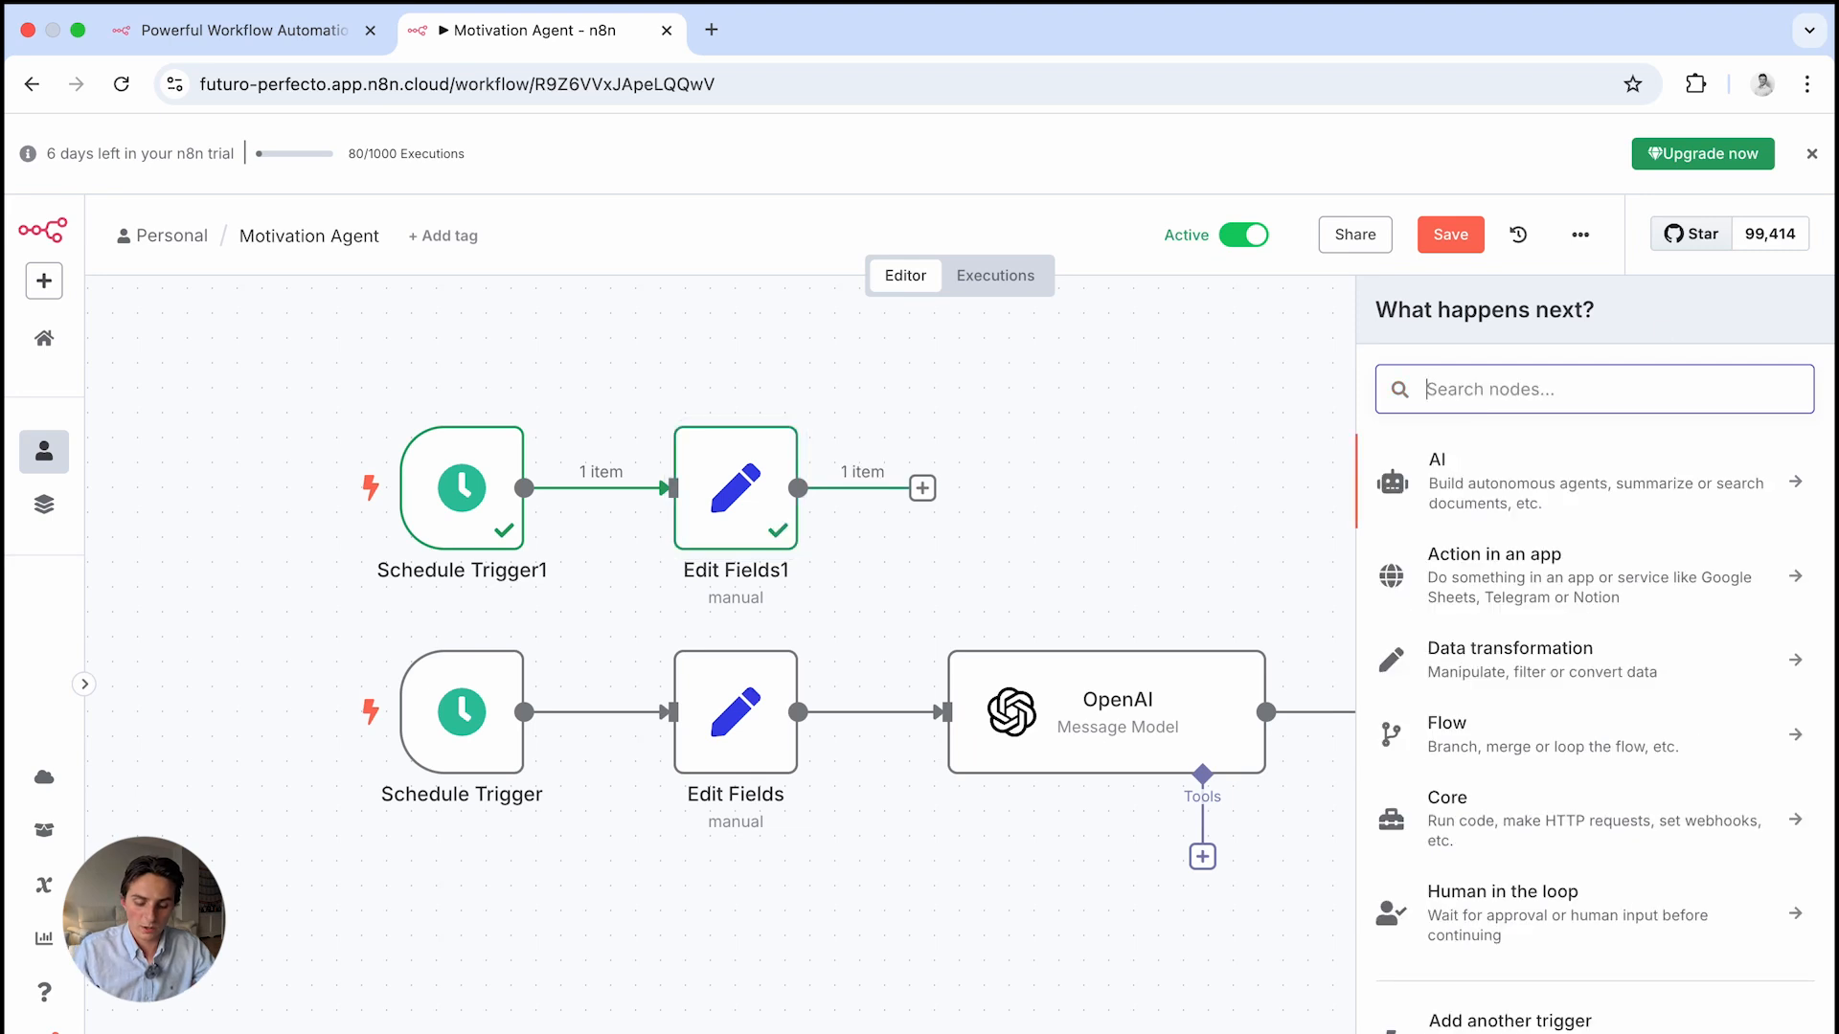
text(openai)
click(1609, 469)
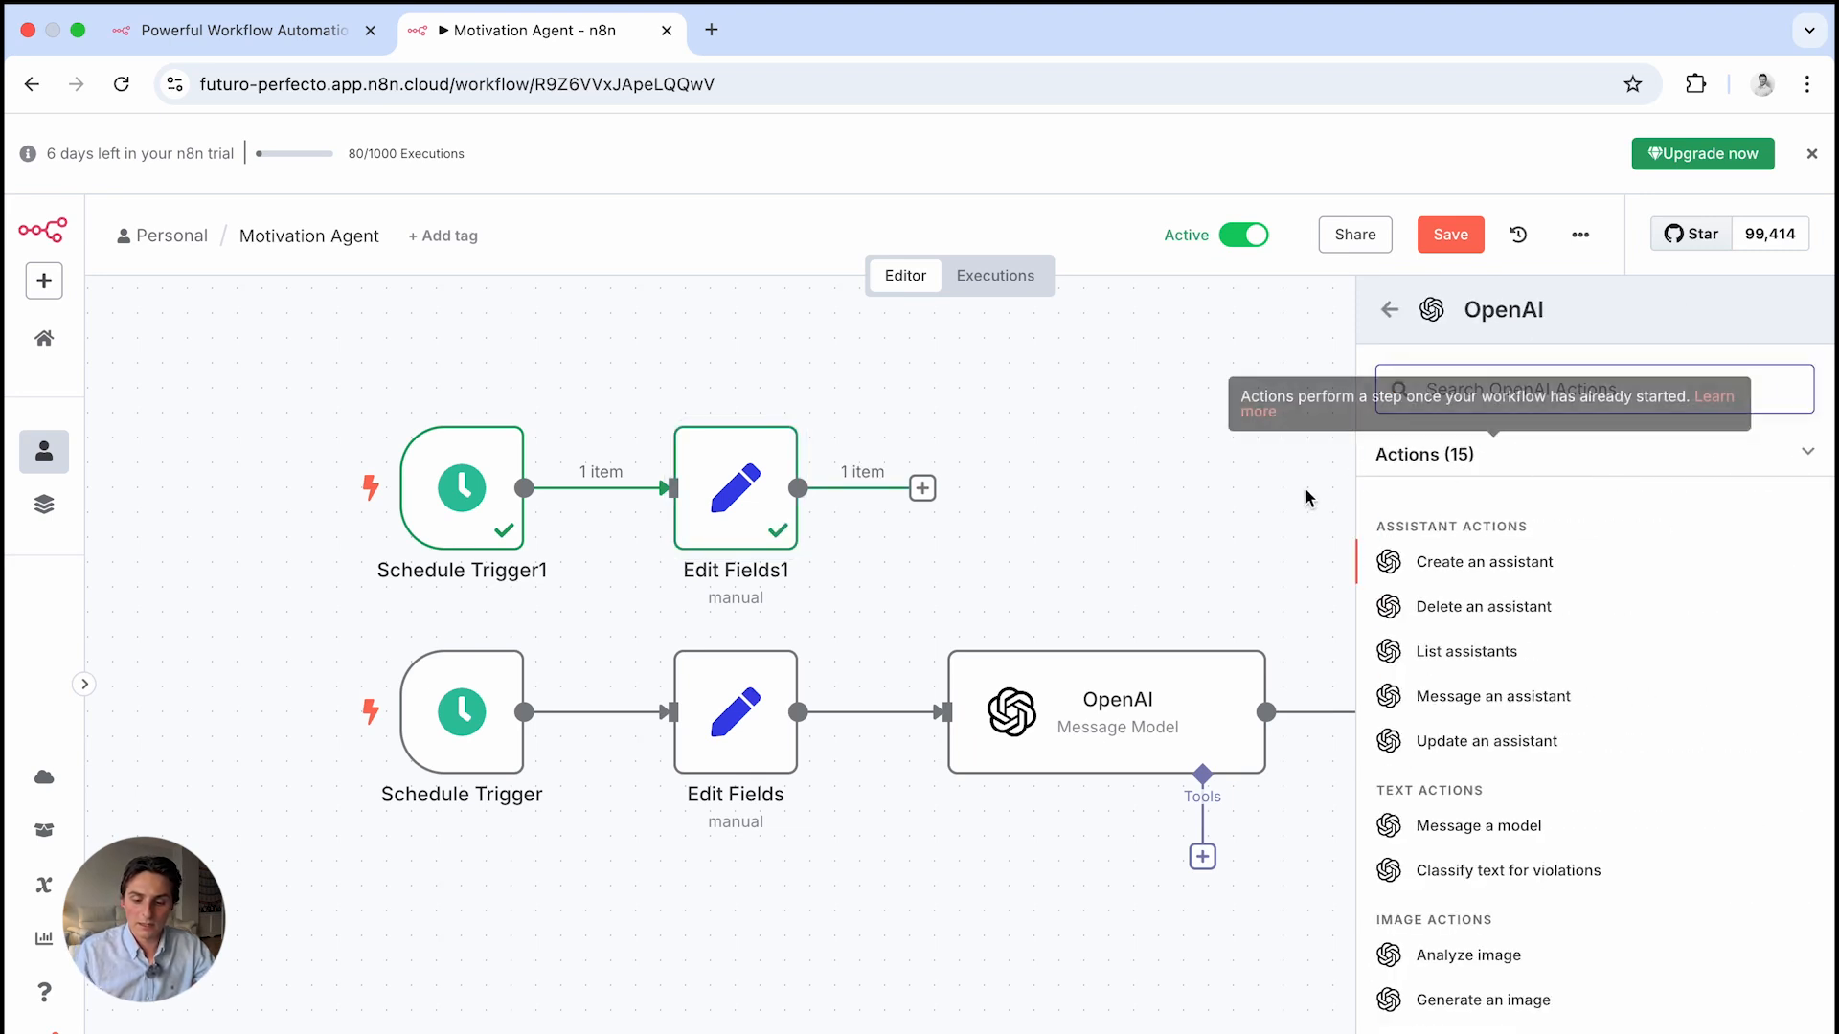
click(1520, 836)
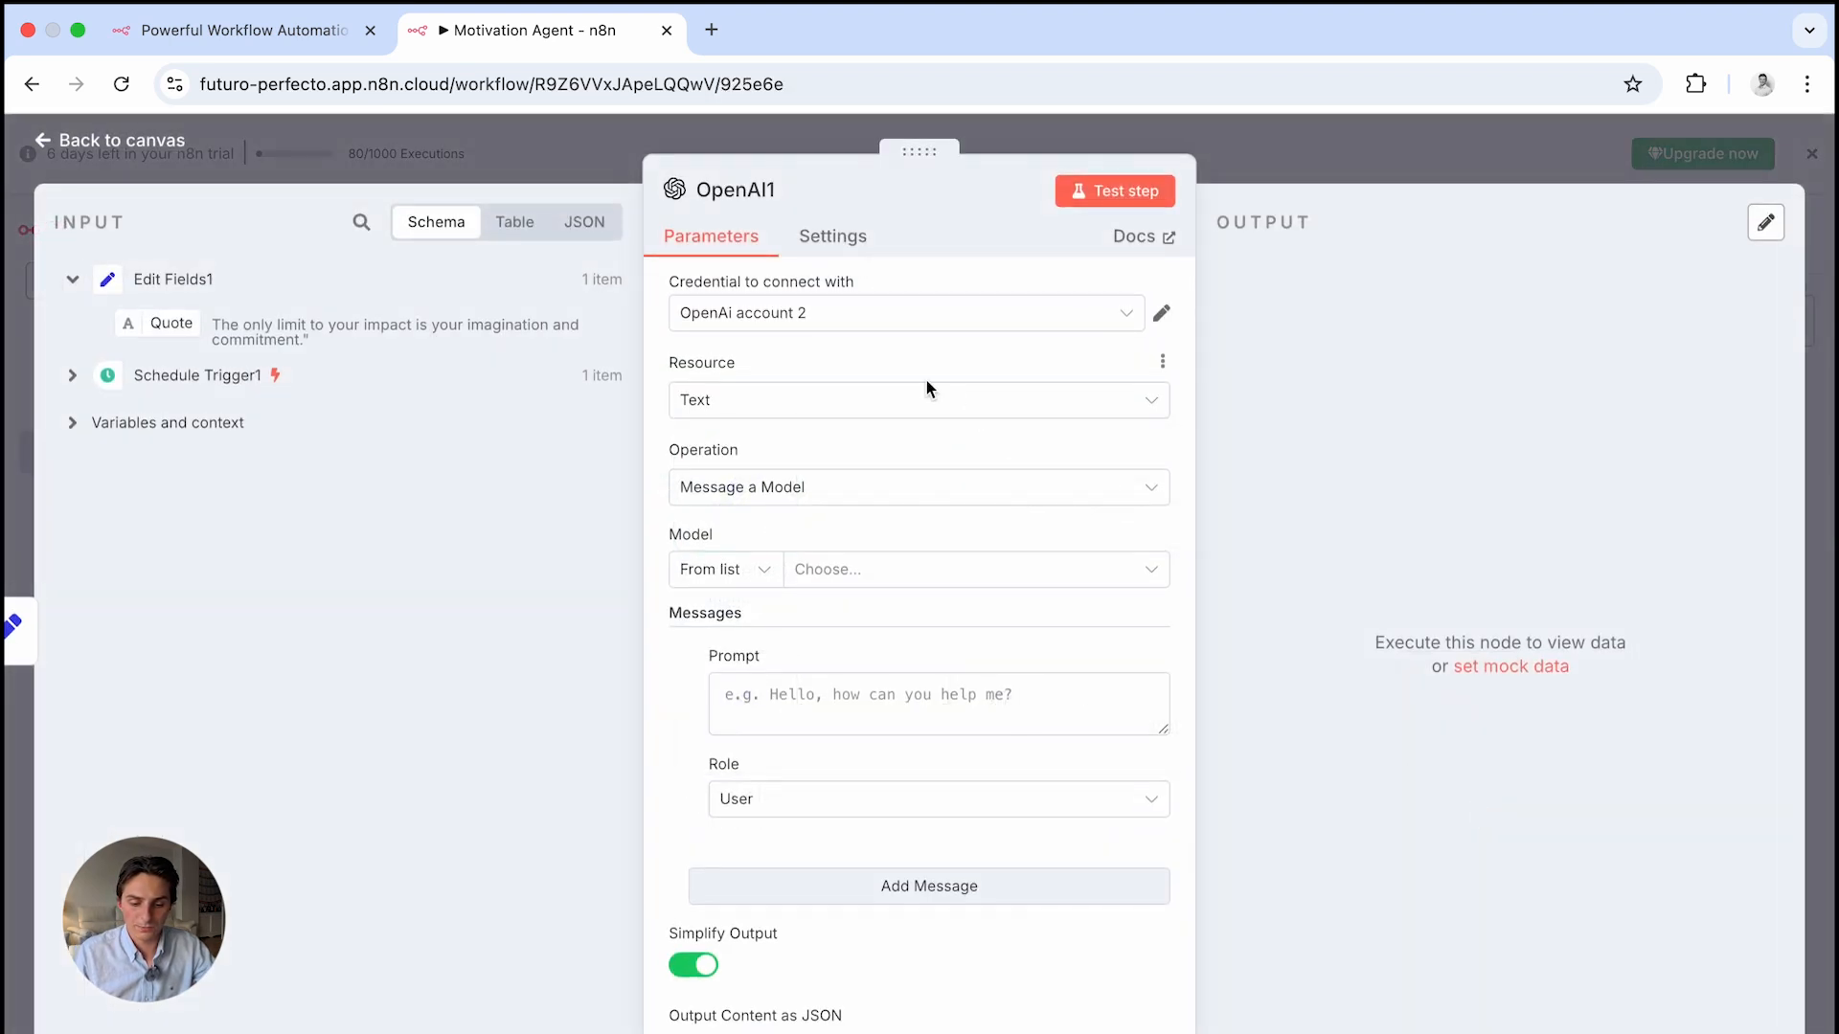
Create a new OpenAI credential, OpenAi account 3, and open a new browser window
click(801, 322)
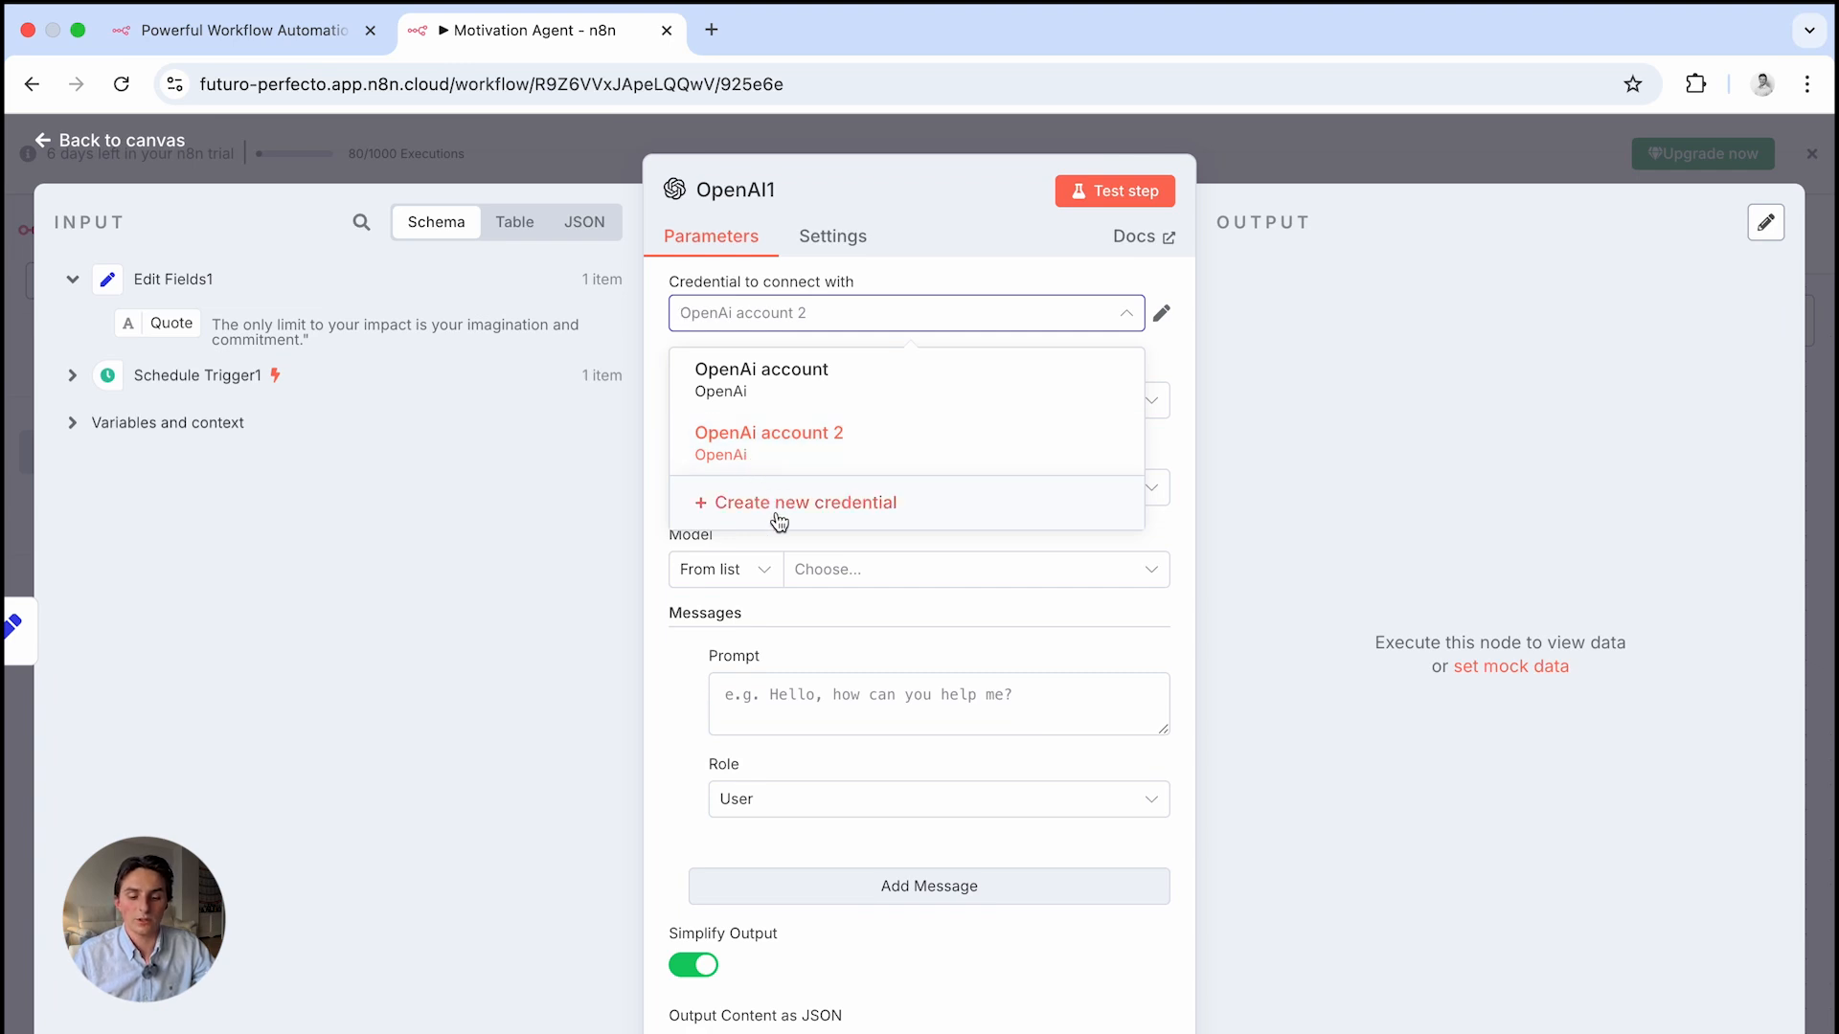
click(869, 505)
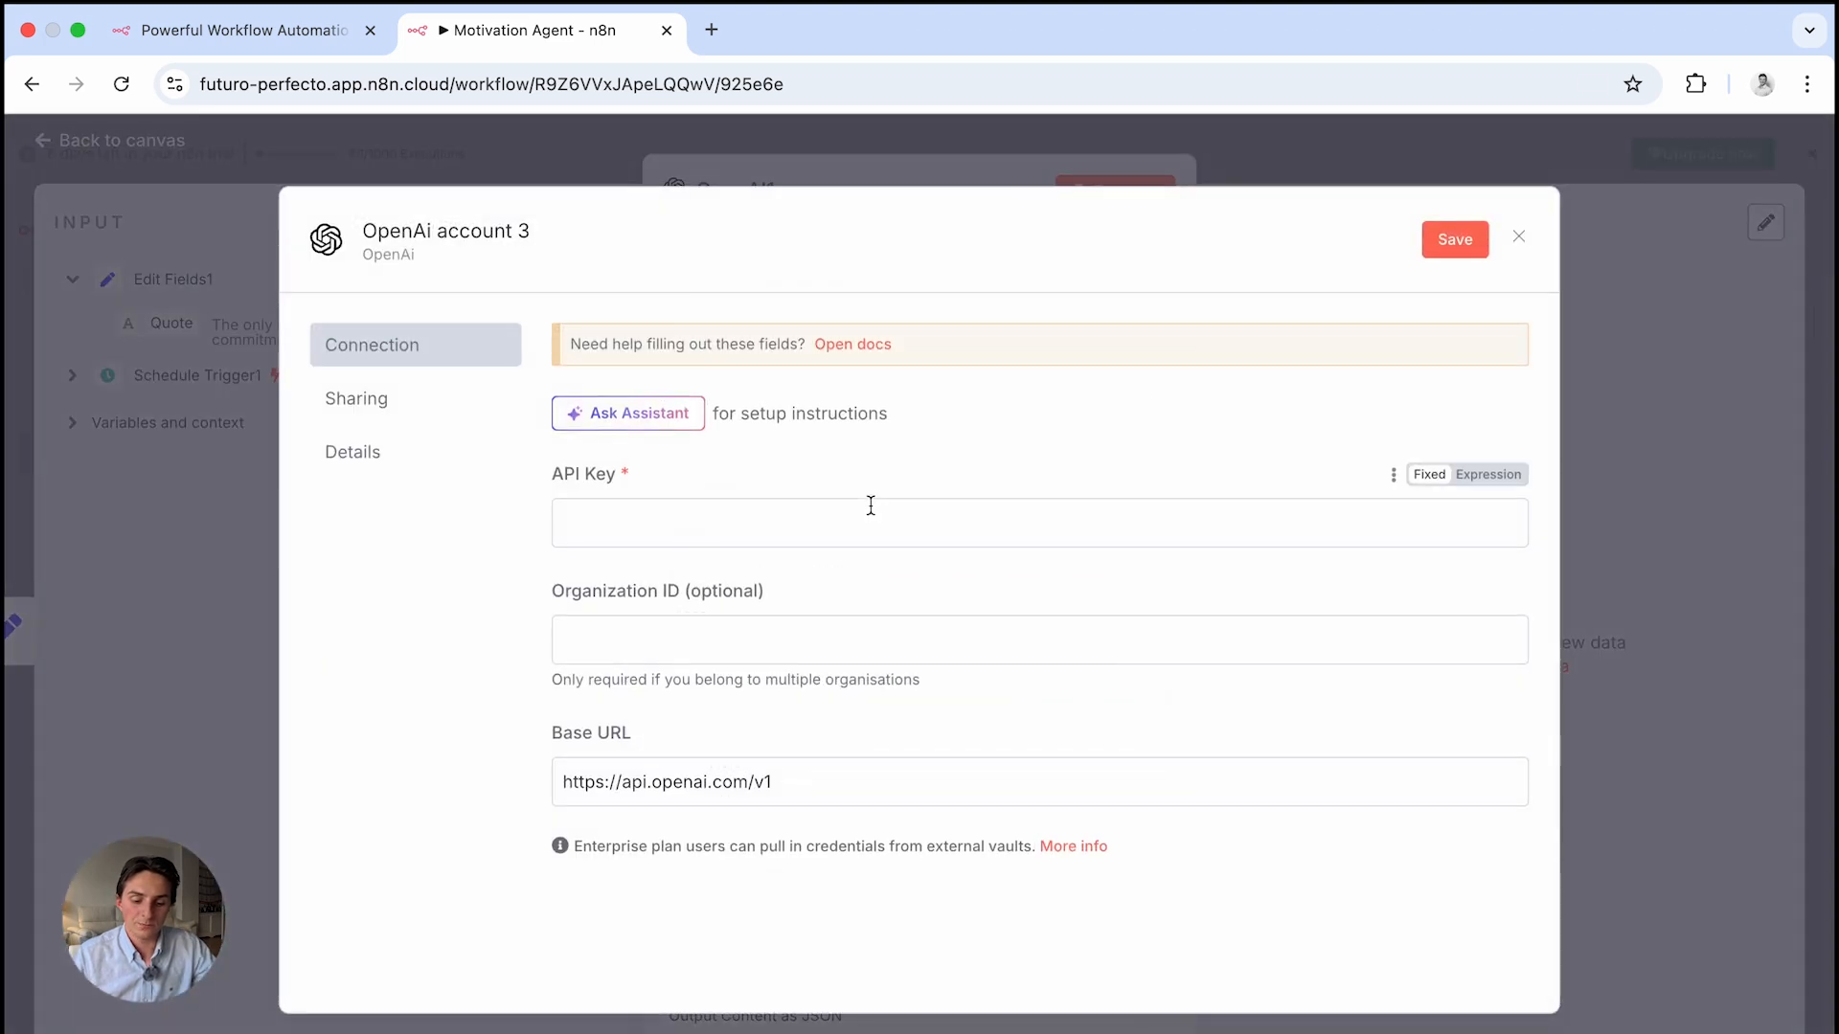
click(617, 526)
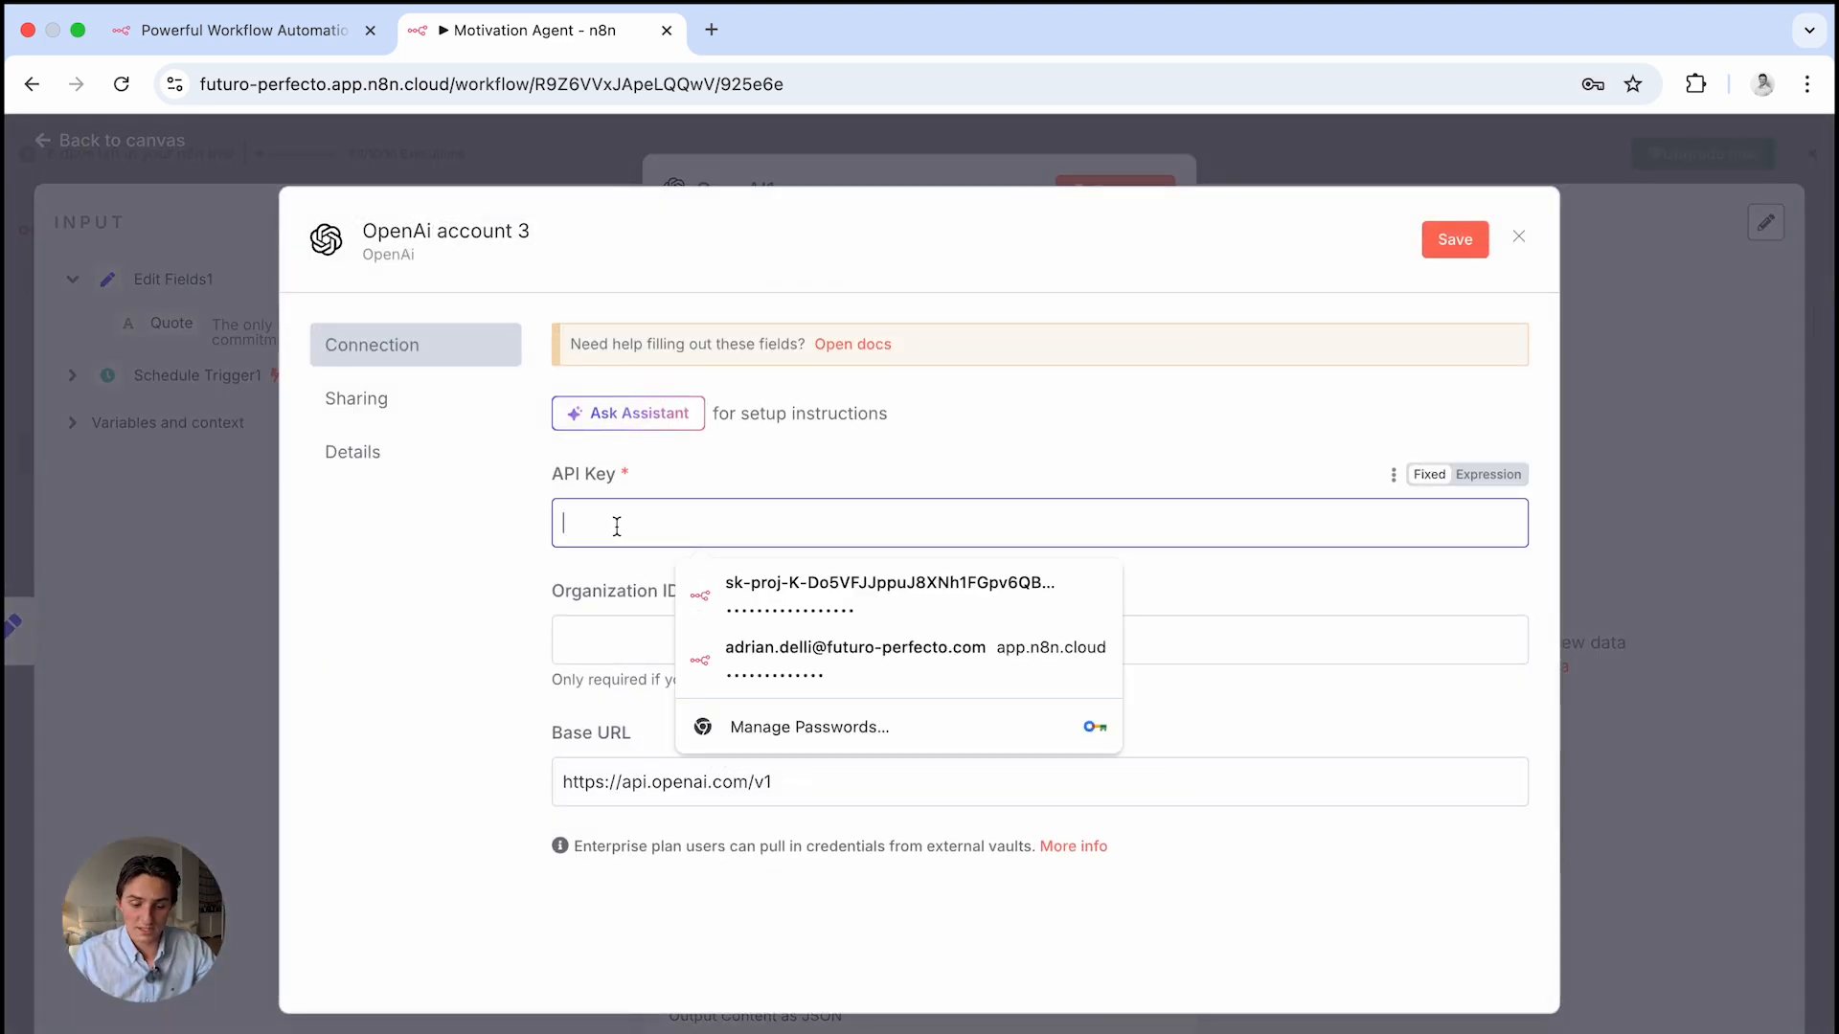
click(727, 482)
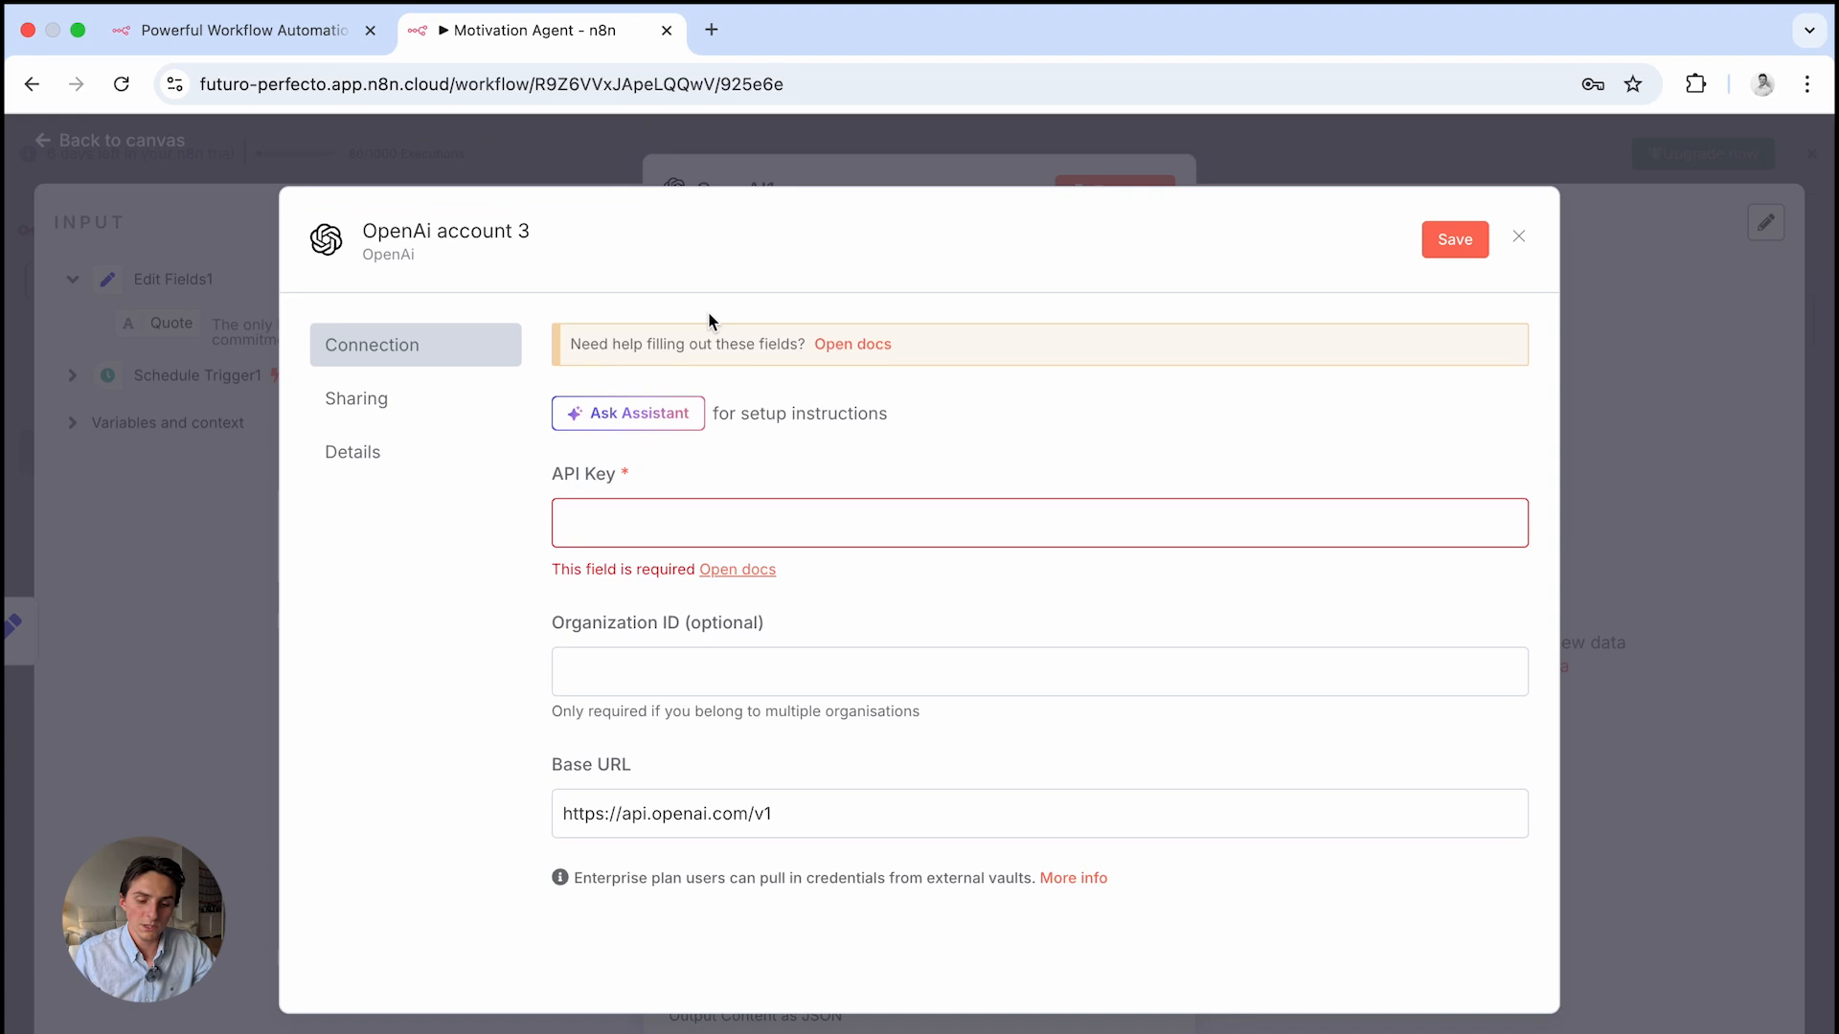
key(super+n)
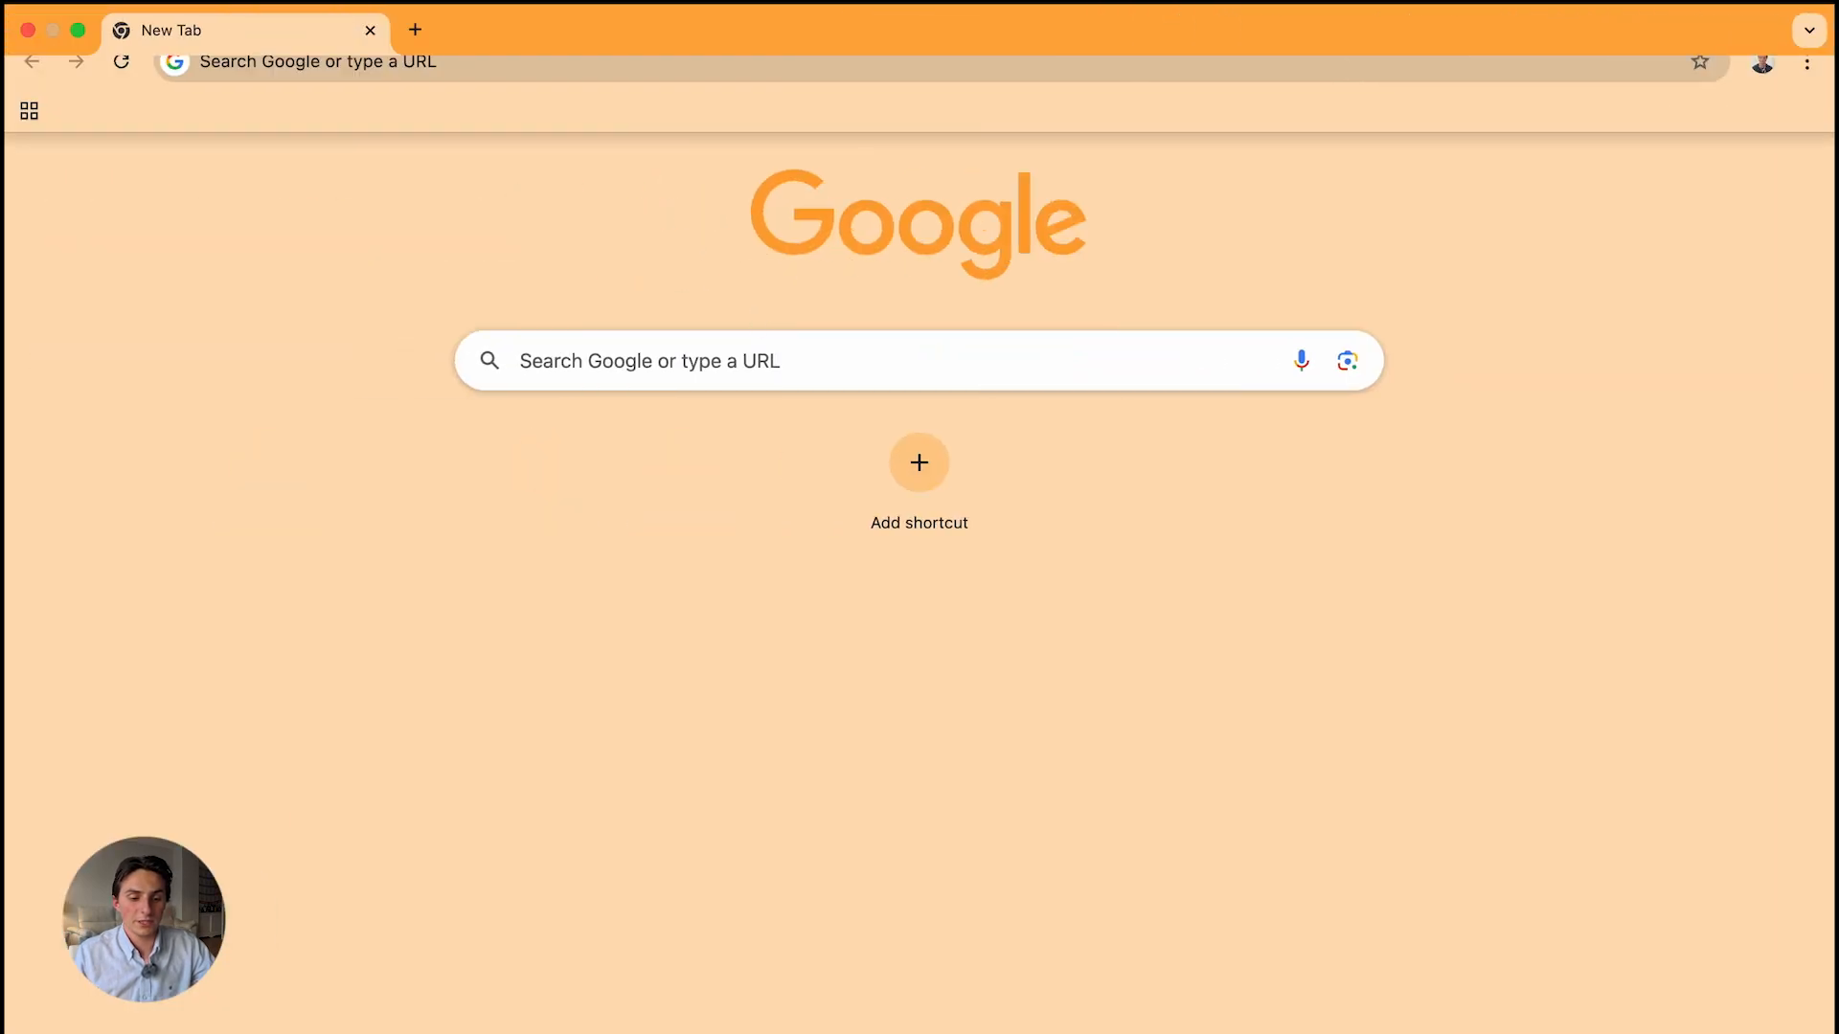
Search for 'open ai platform' in Chrome and open the OpenAI Platform site
click(440, 88)
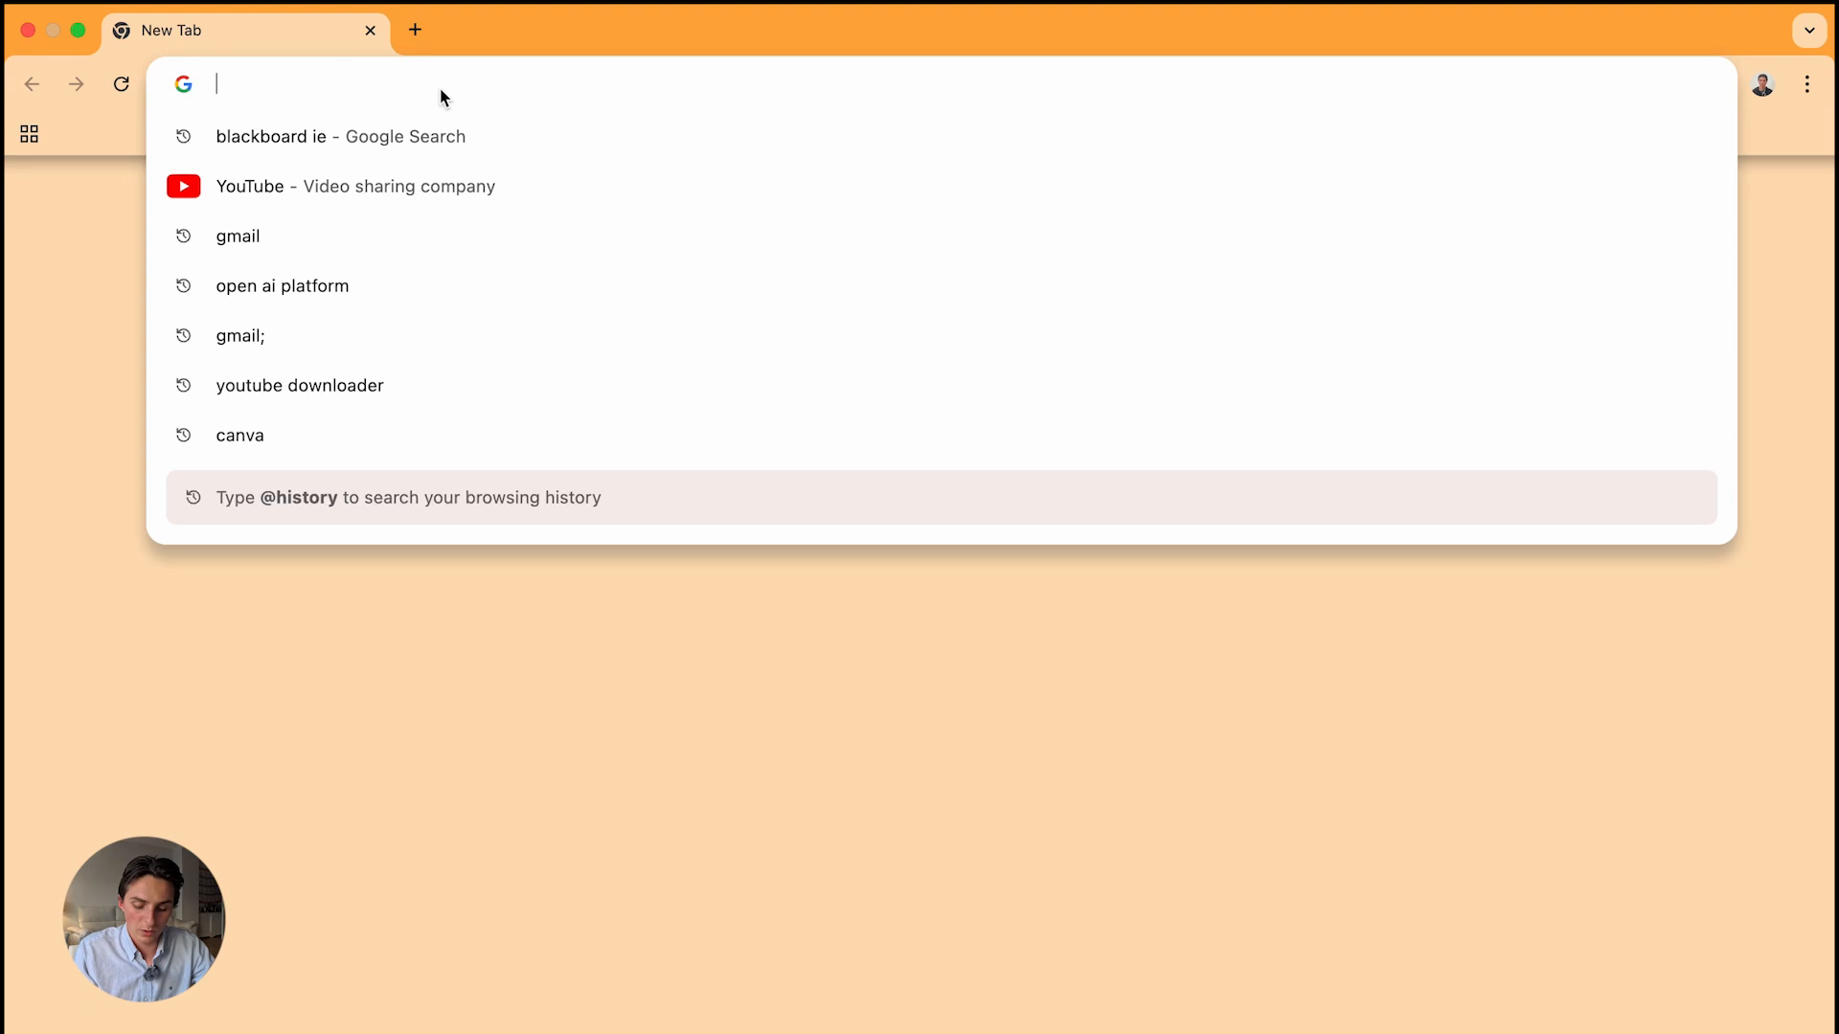
text(open ai pl)
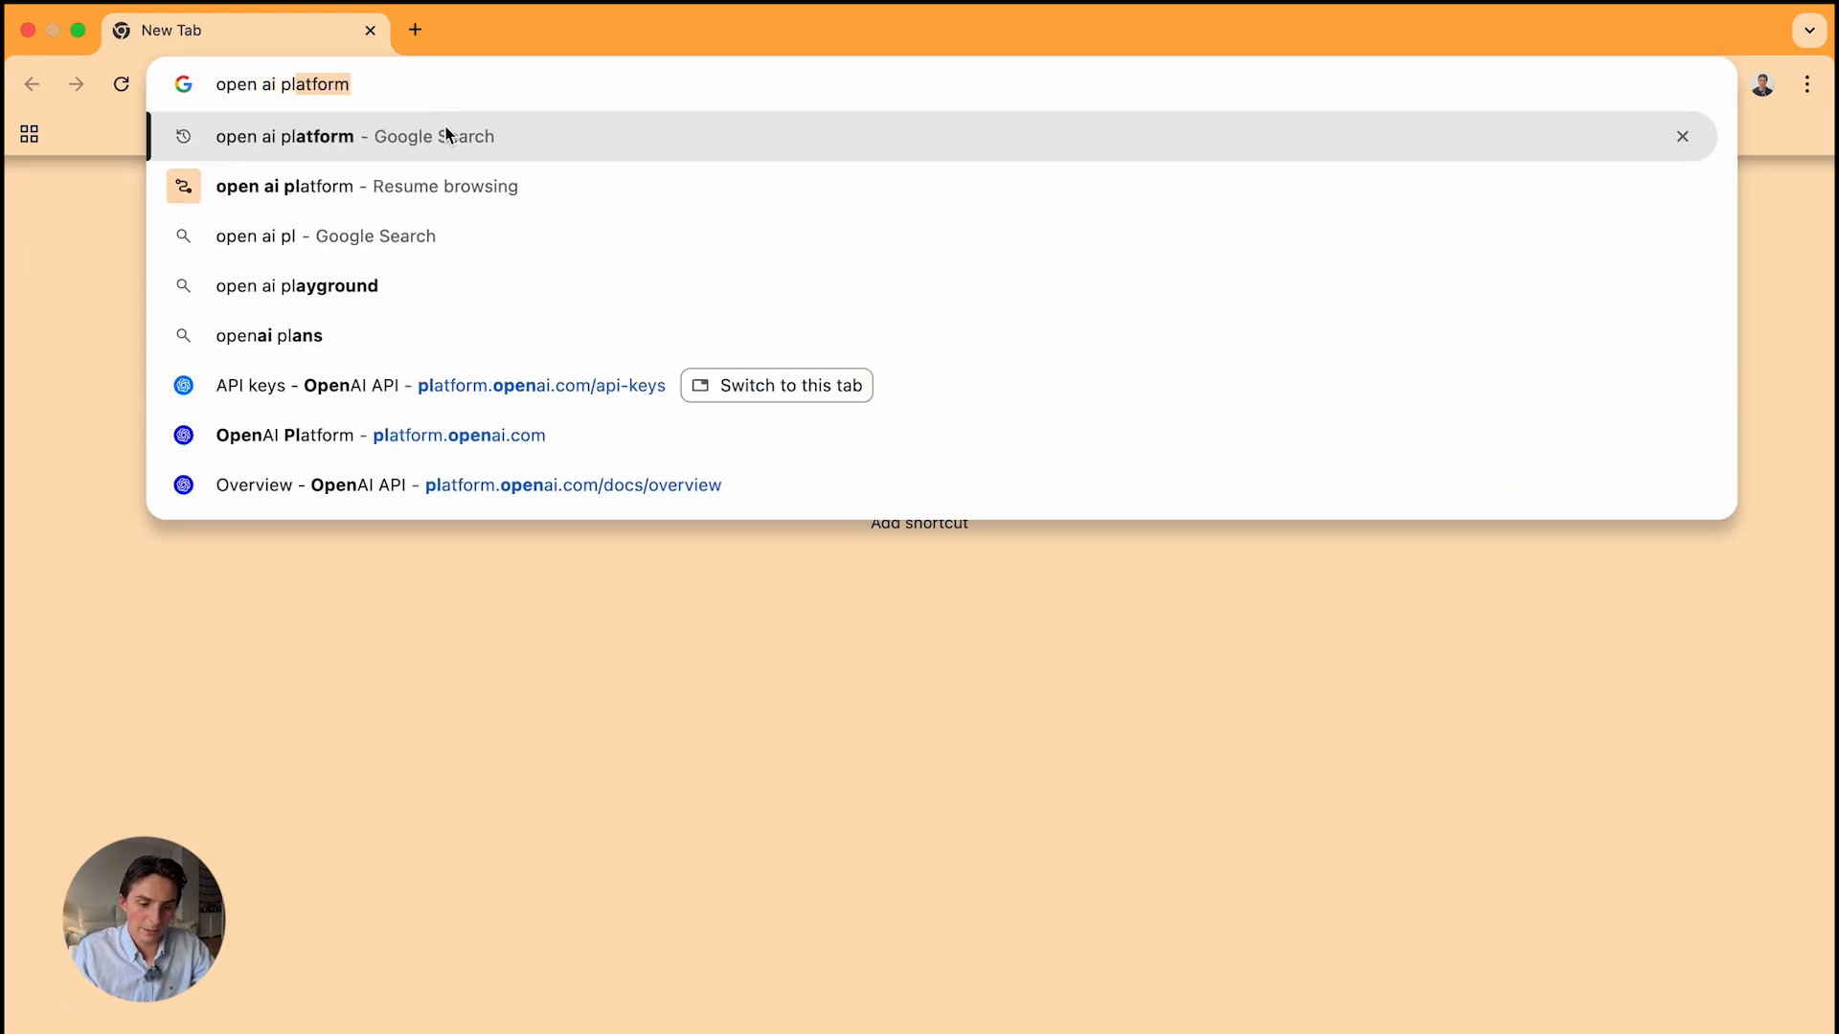
key(Return)
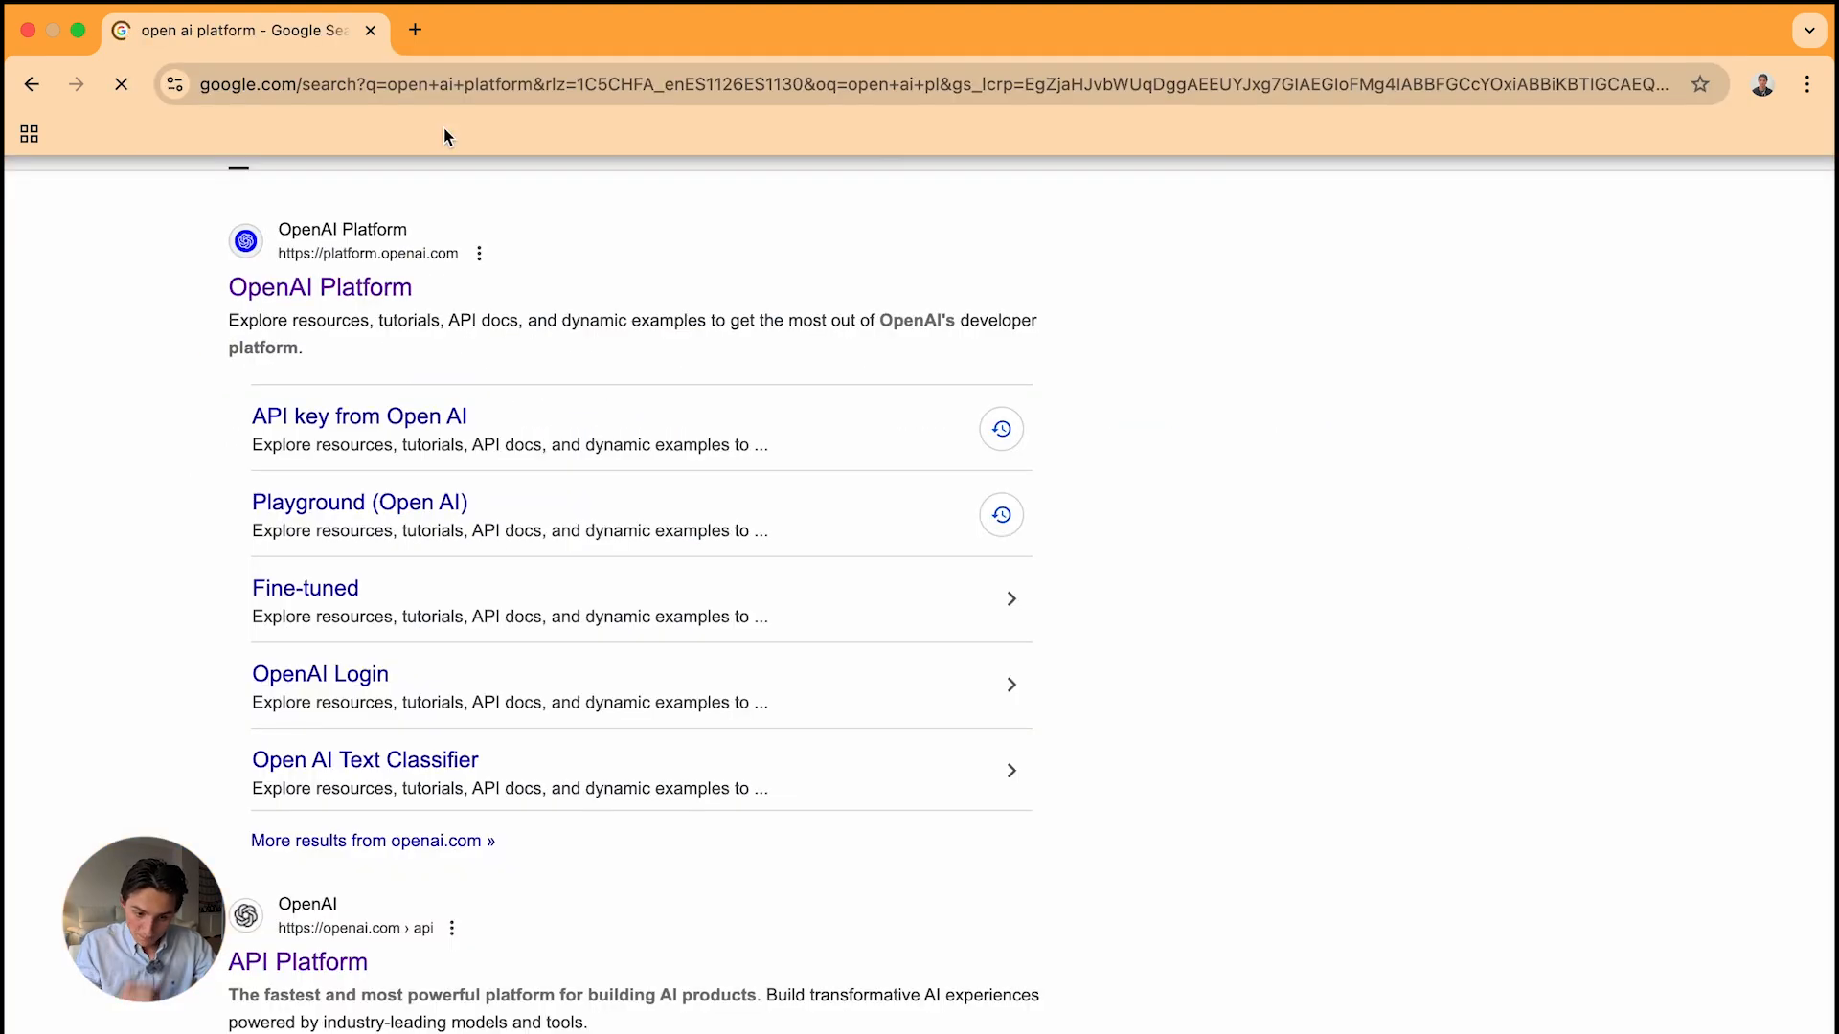
click(340, 292)
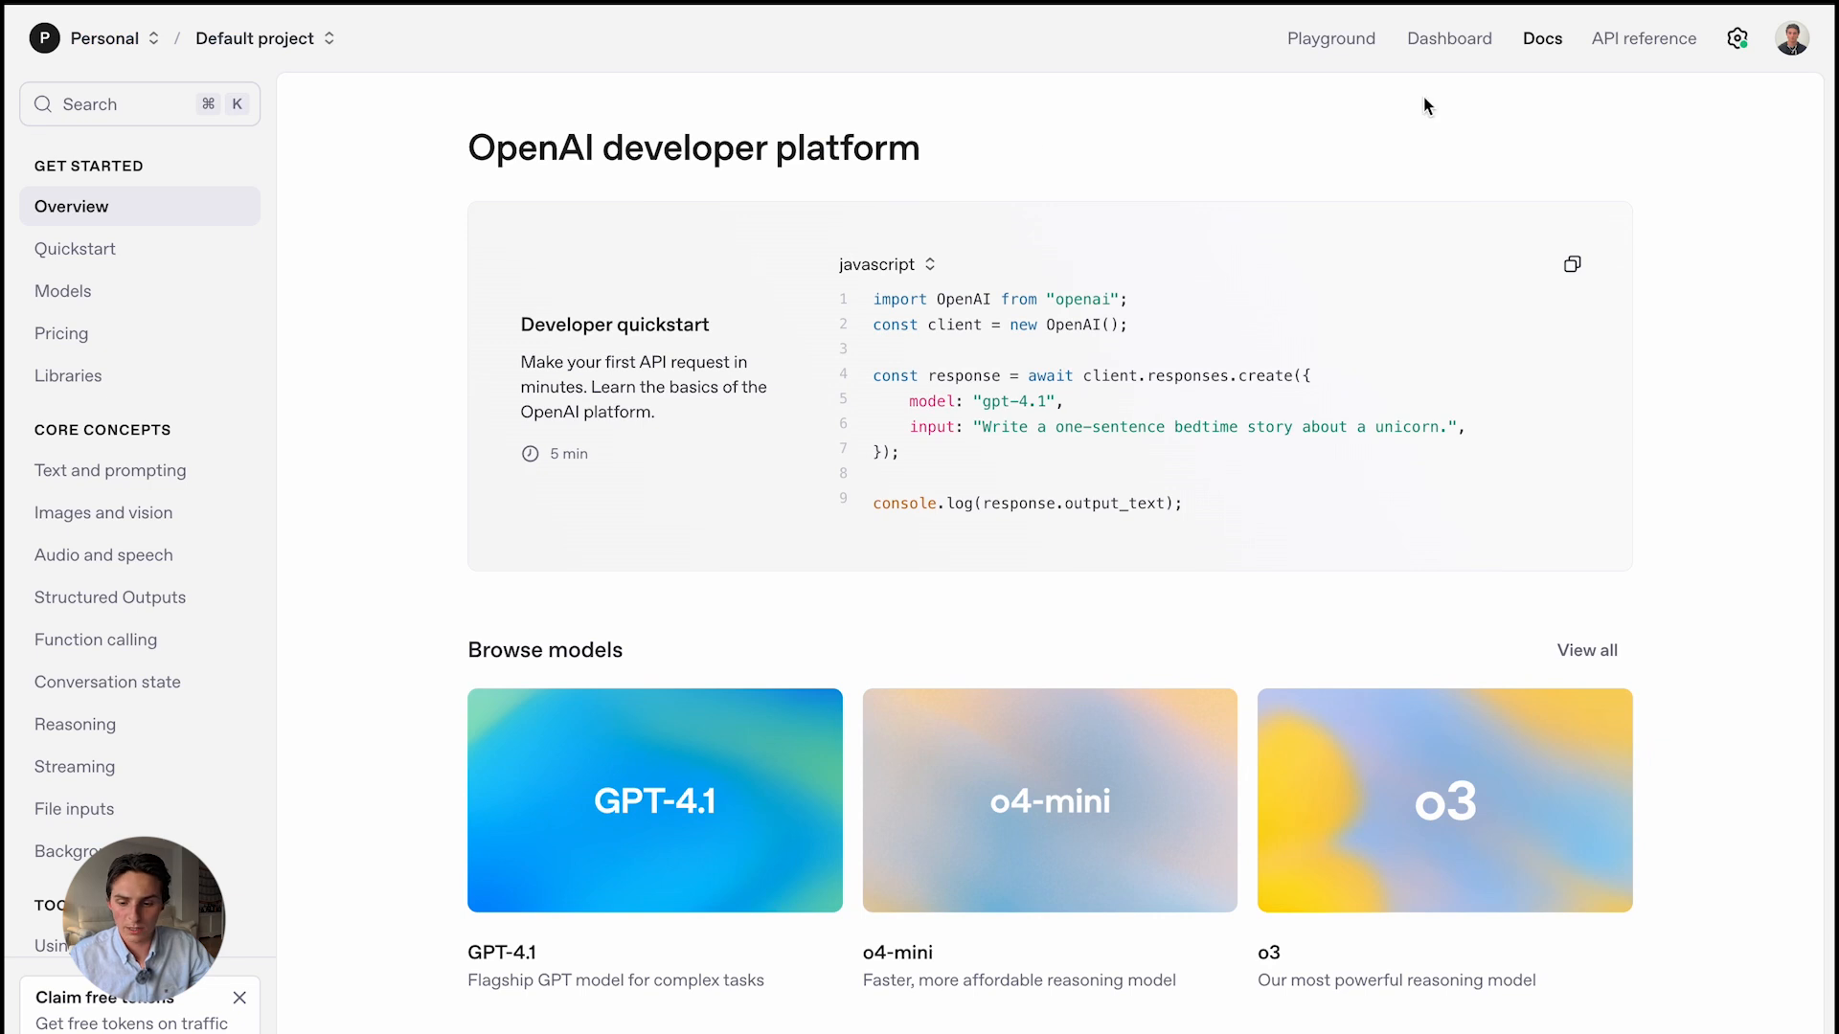
Create a secret key named 'motivational agent tutorial' under API keys and copy it
click(1450, 38)
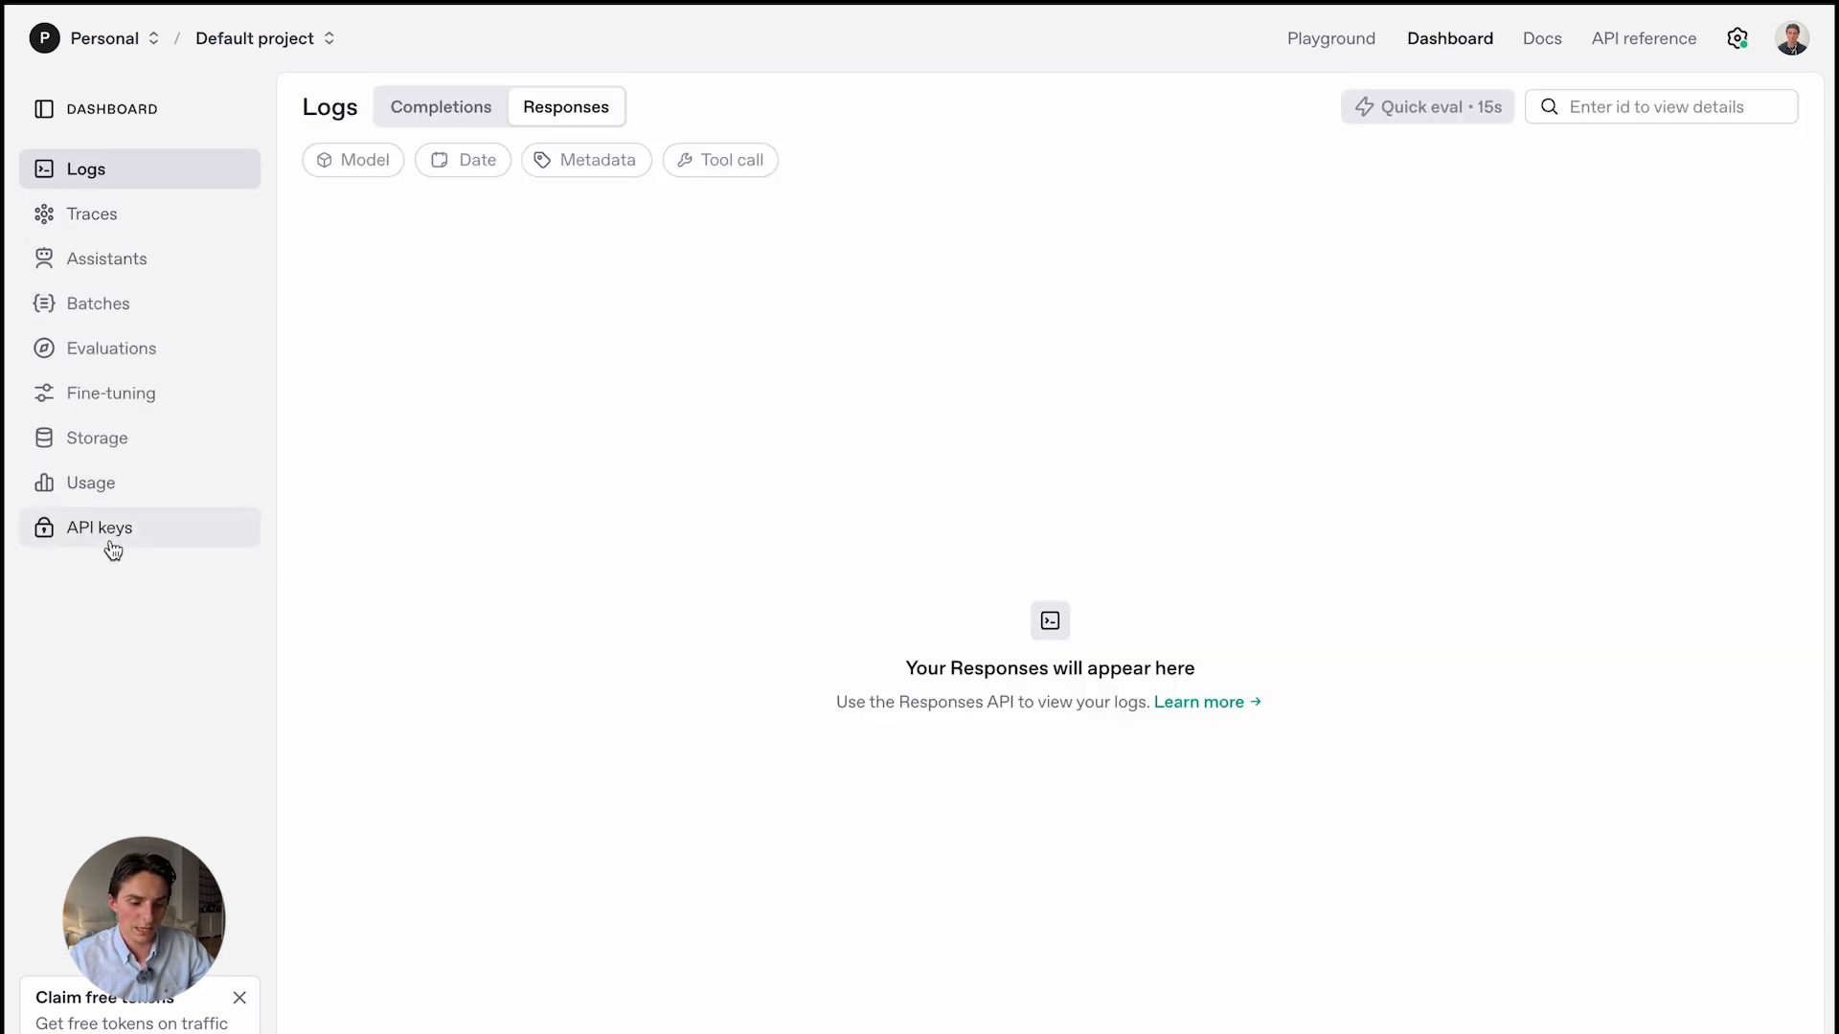
click(112, 542)
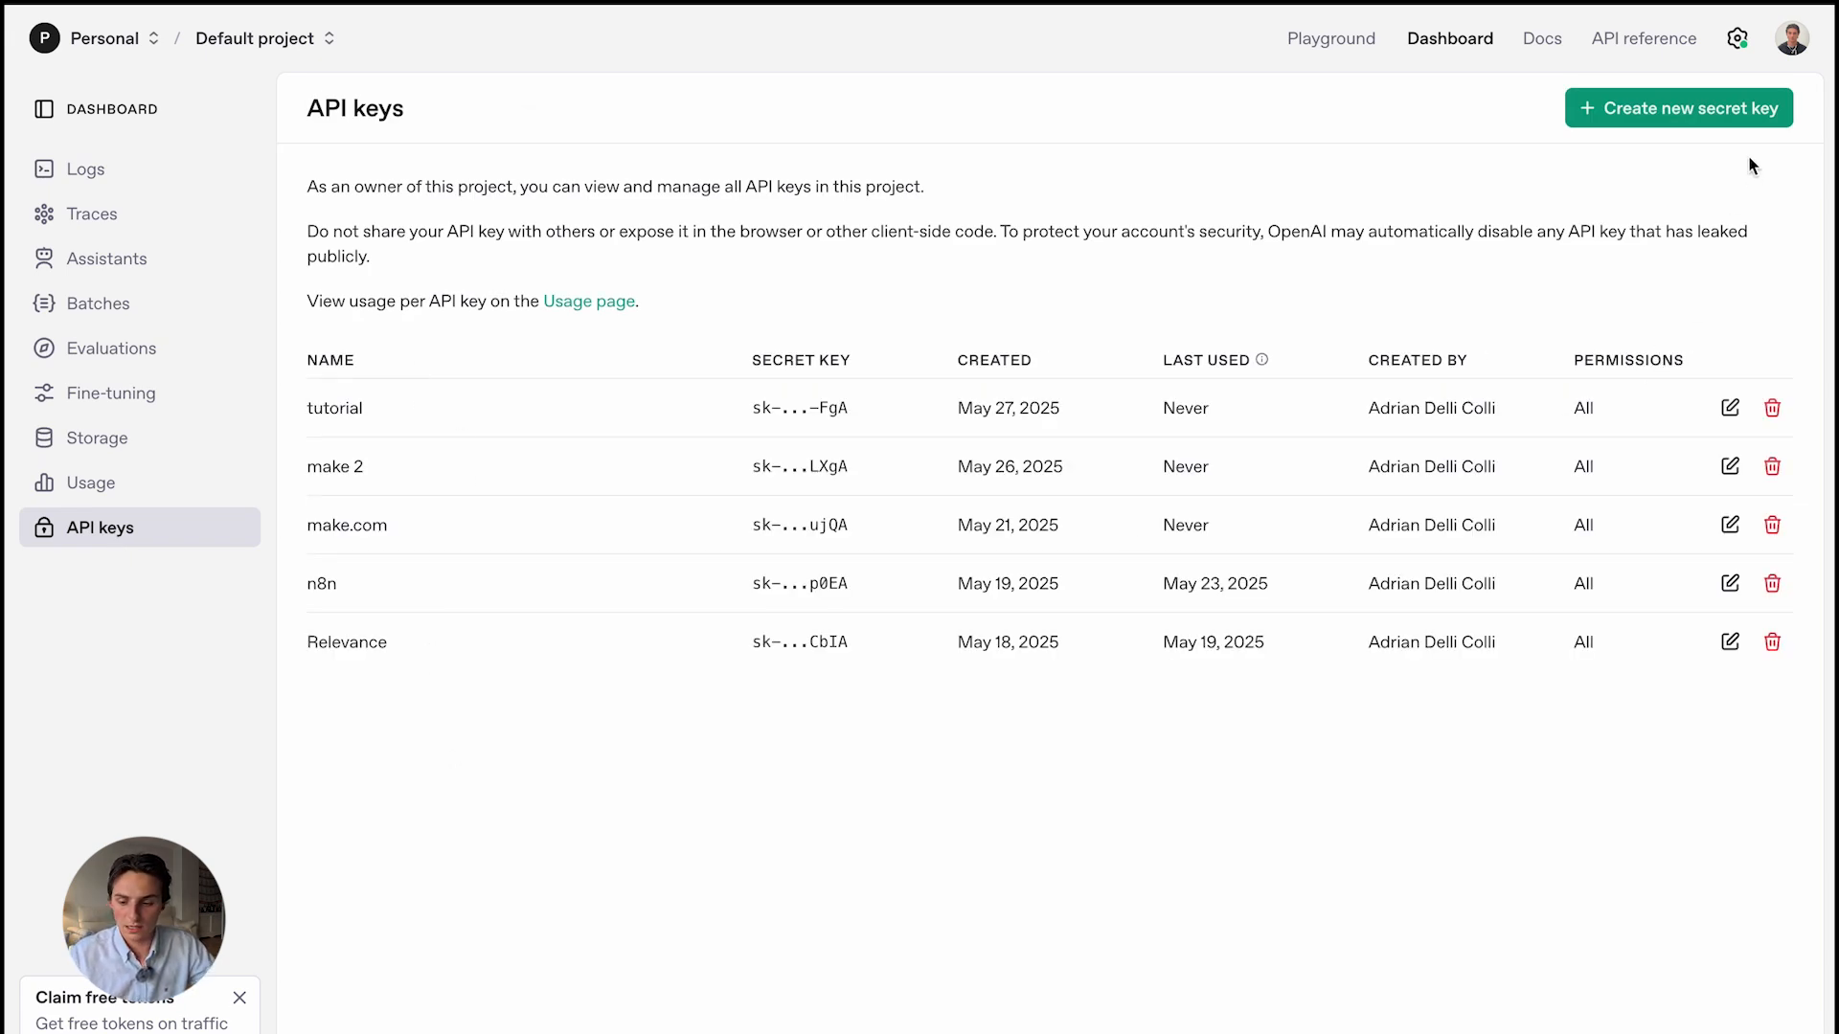
click(1731, 123)
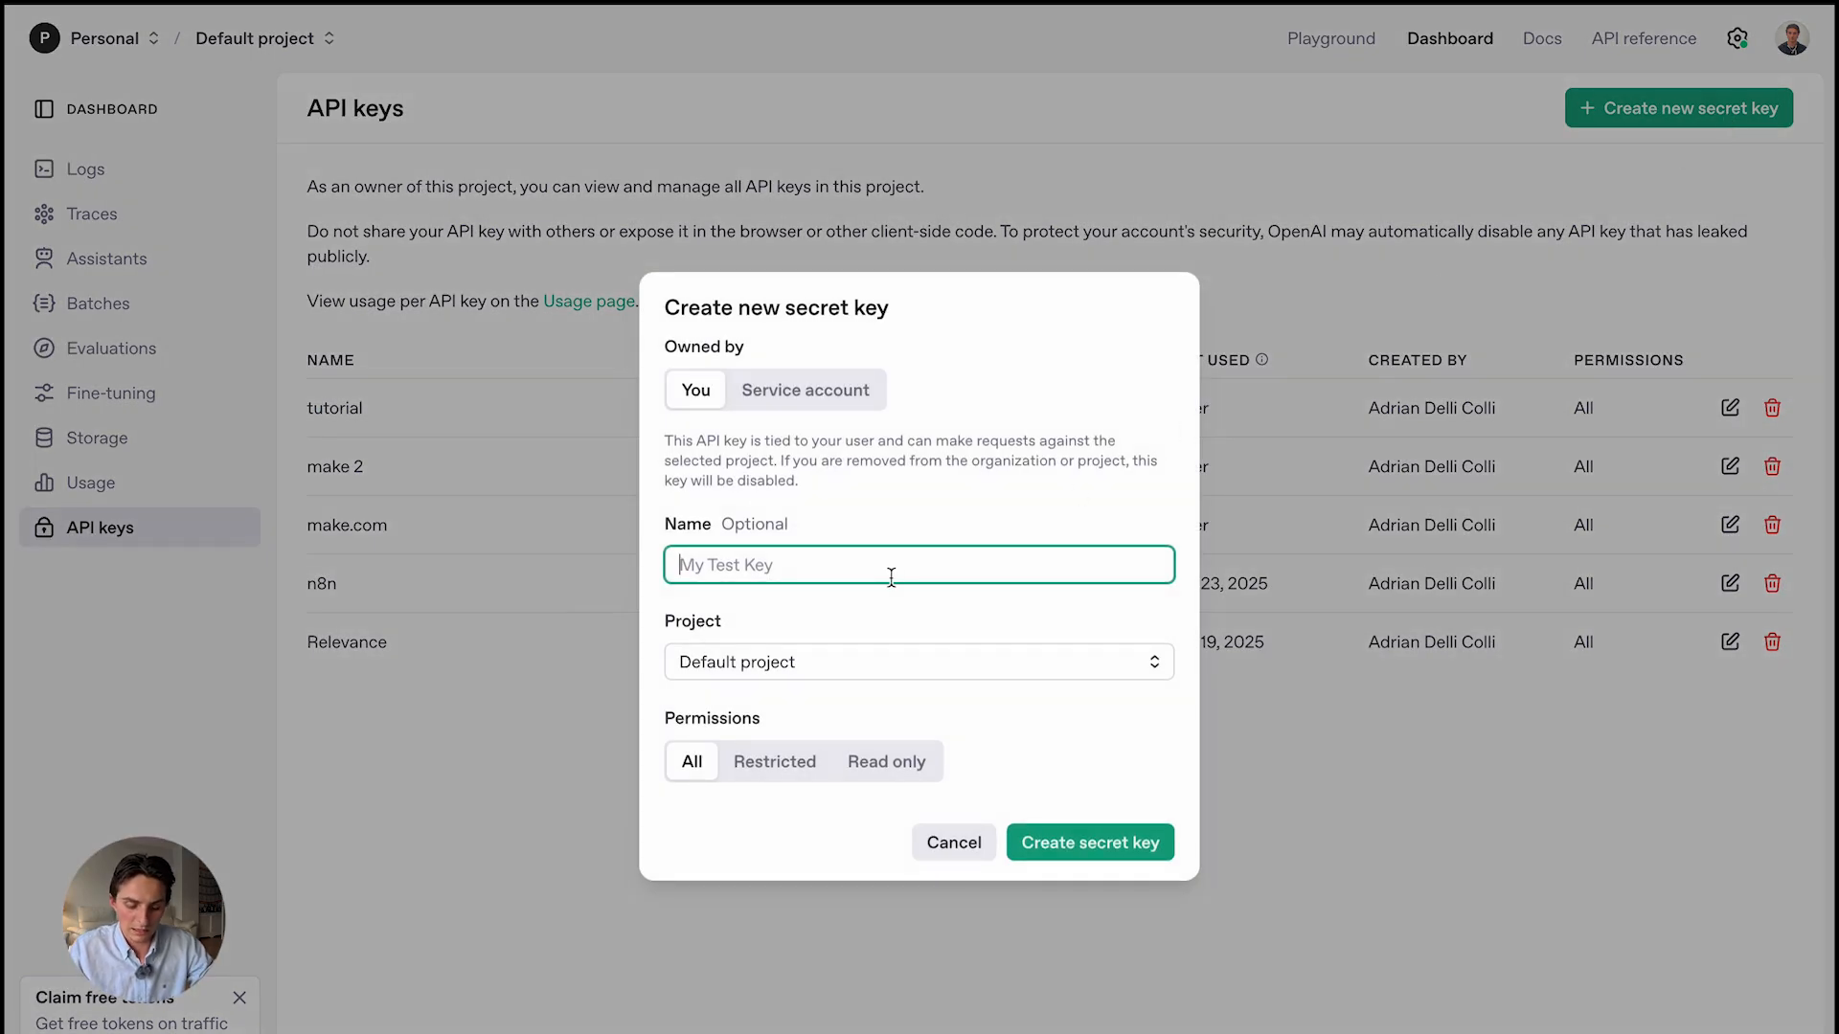
text(motivational agent )
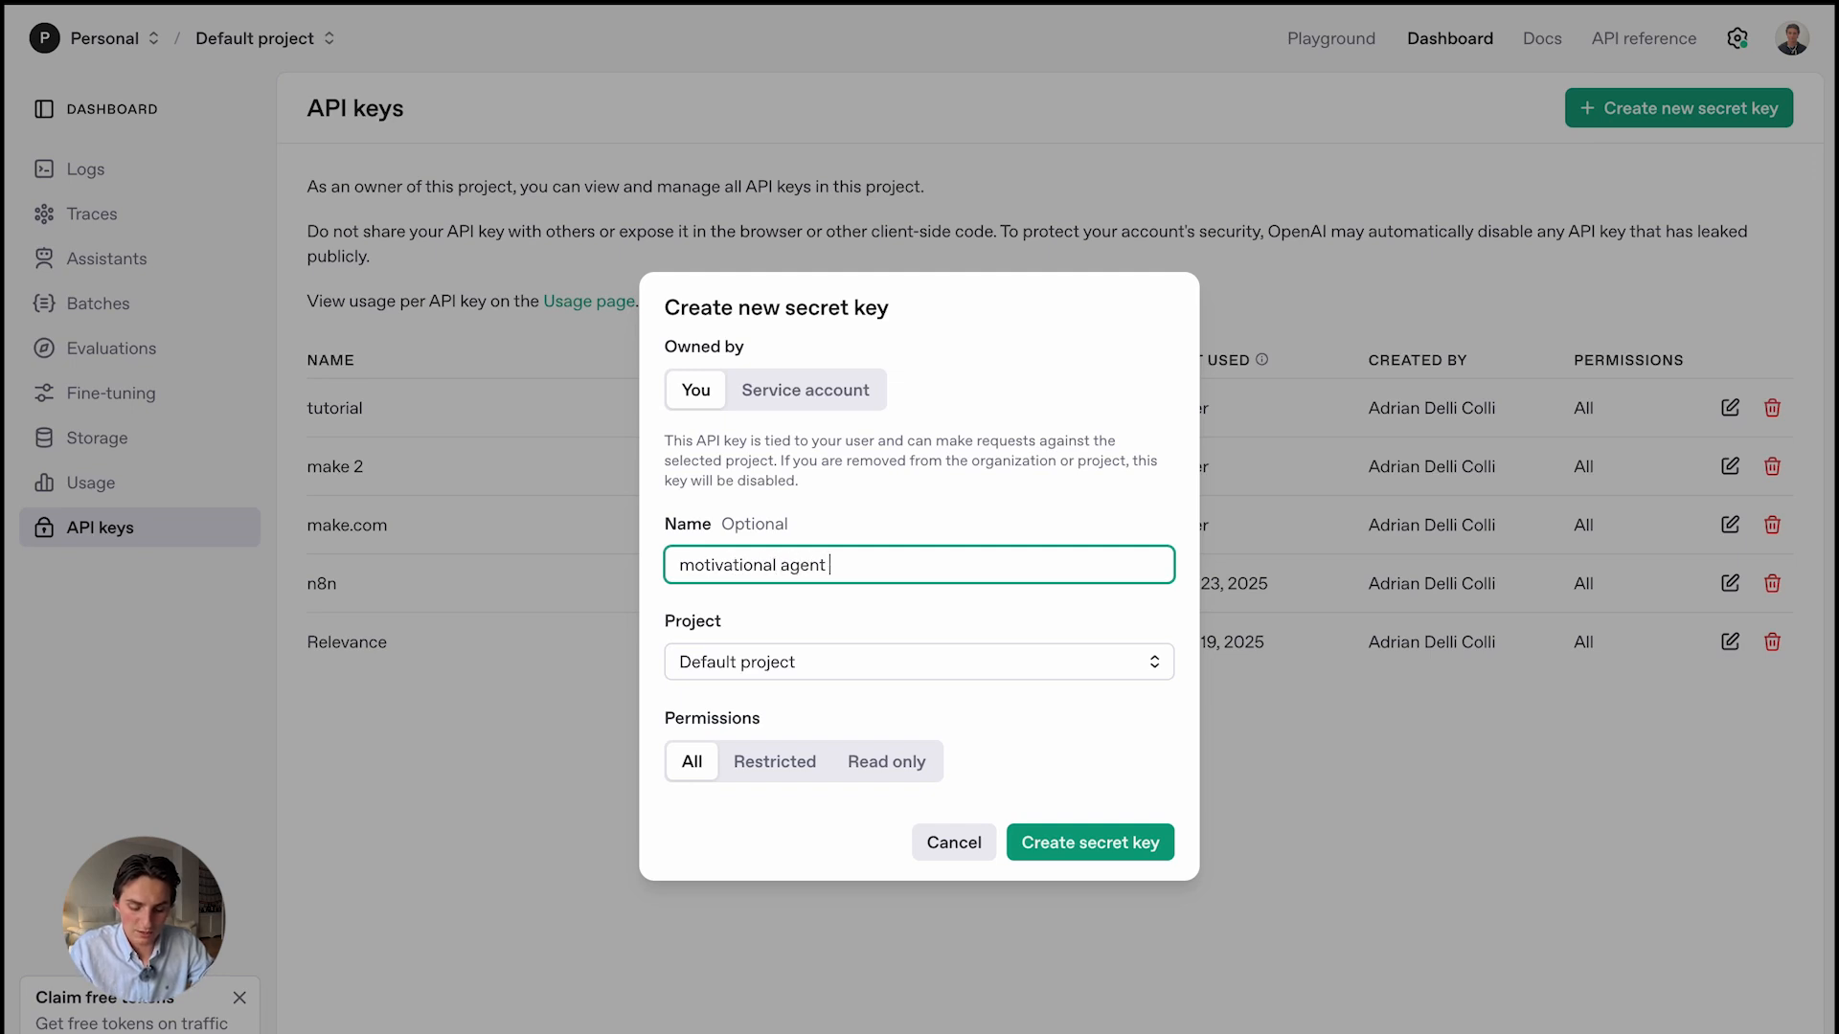
text(tutorial)
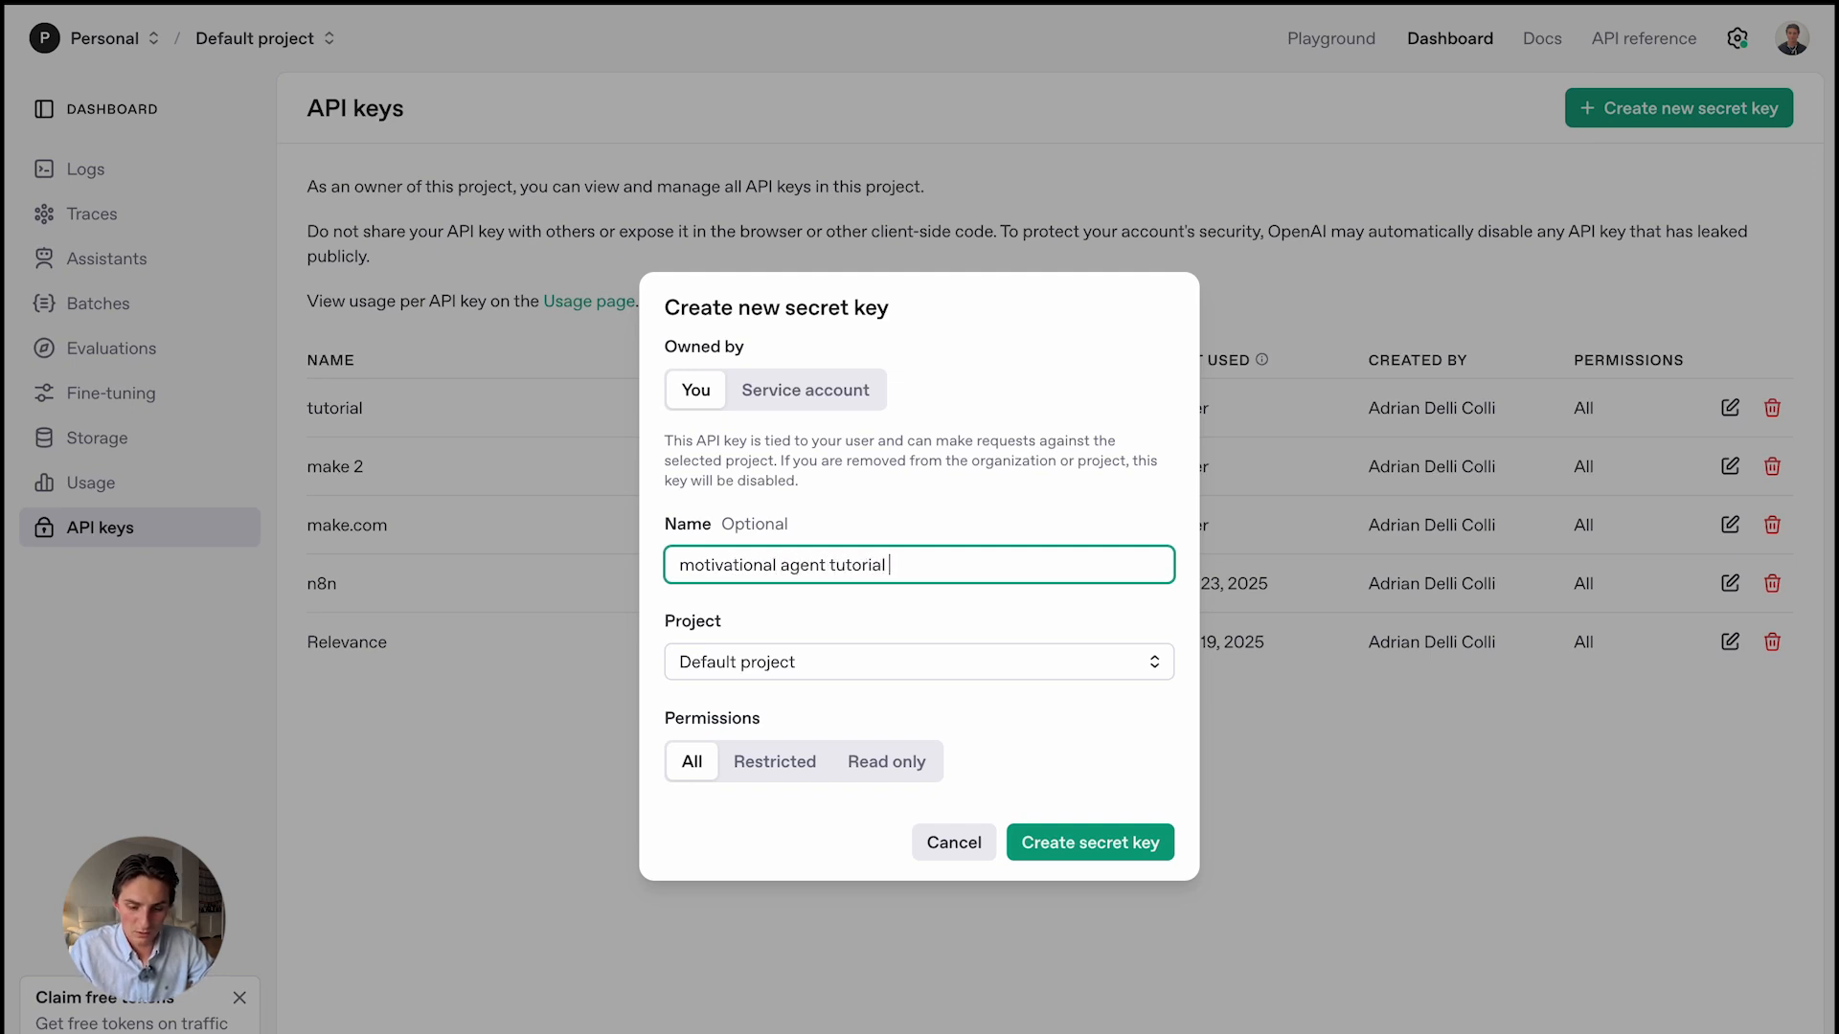
click(1110, 850)
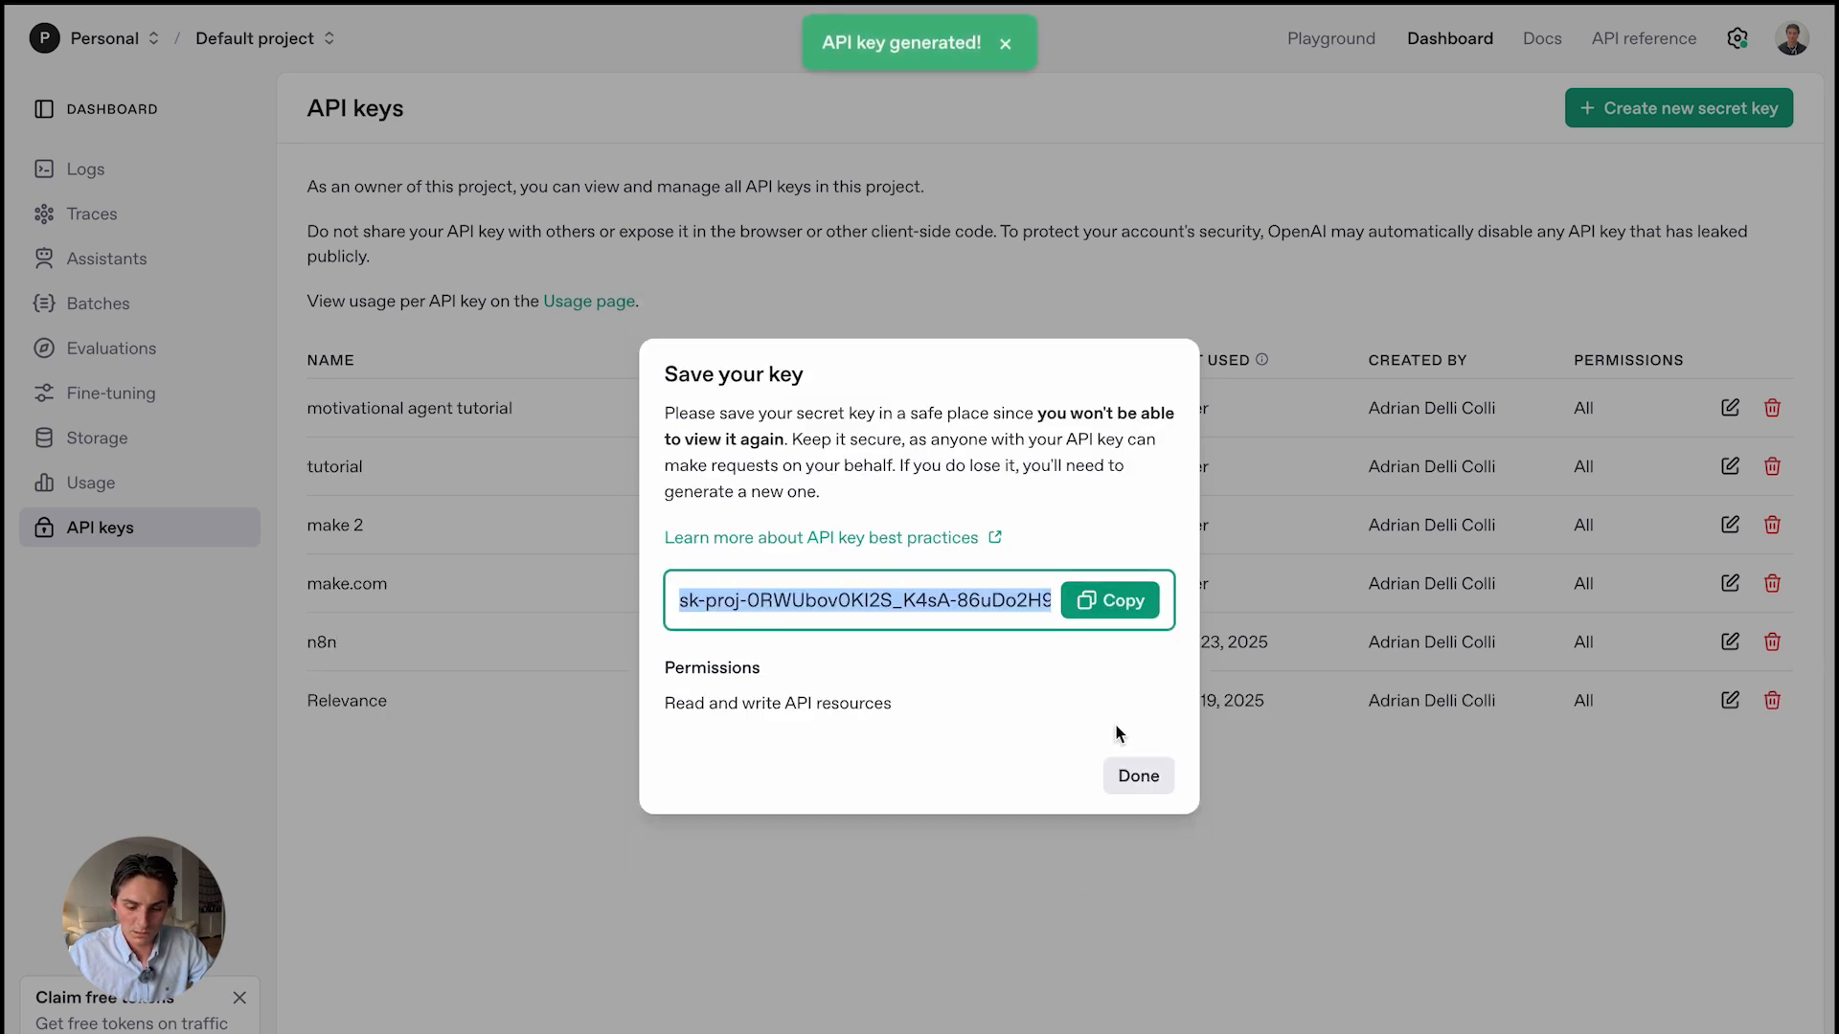
click(1121, 601)
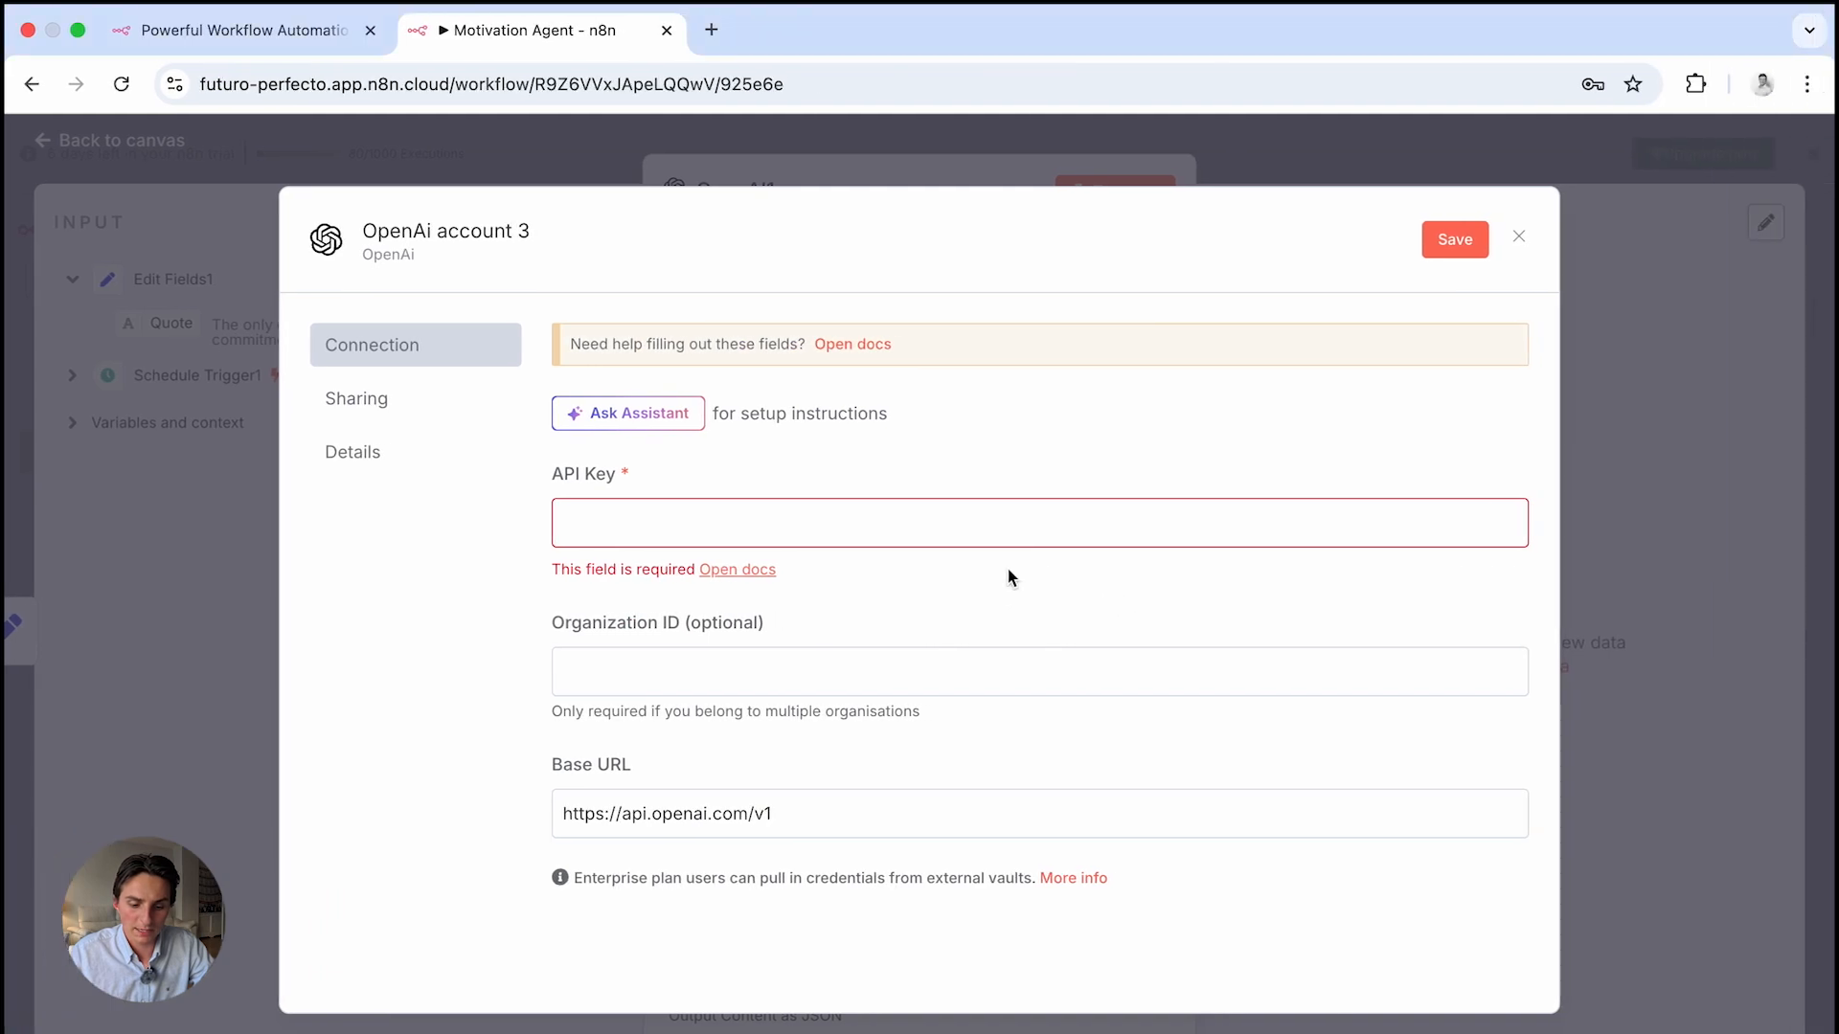
click(882, 526)
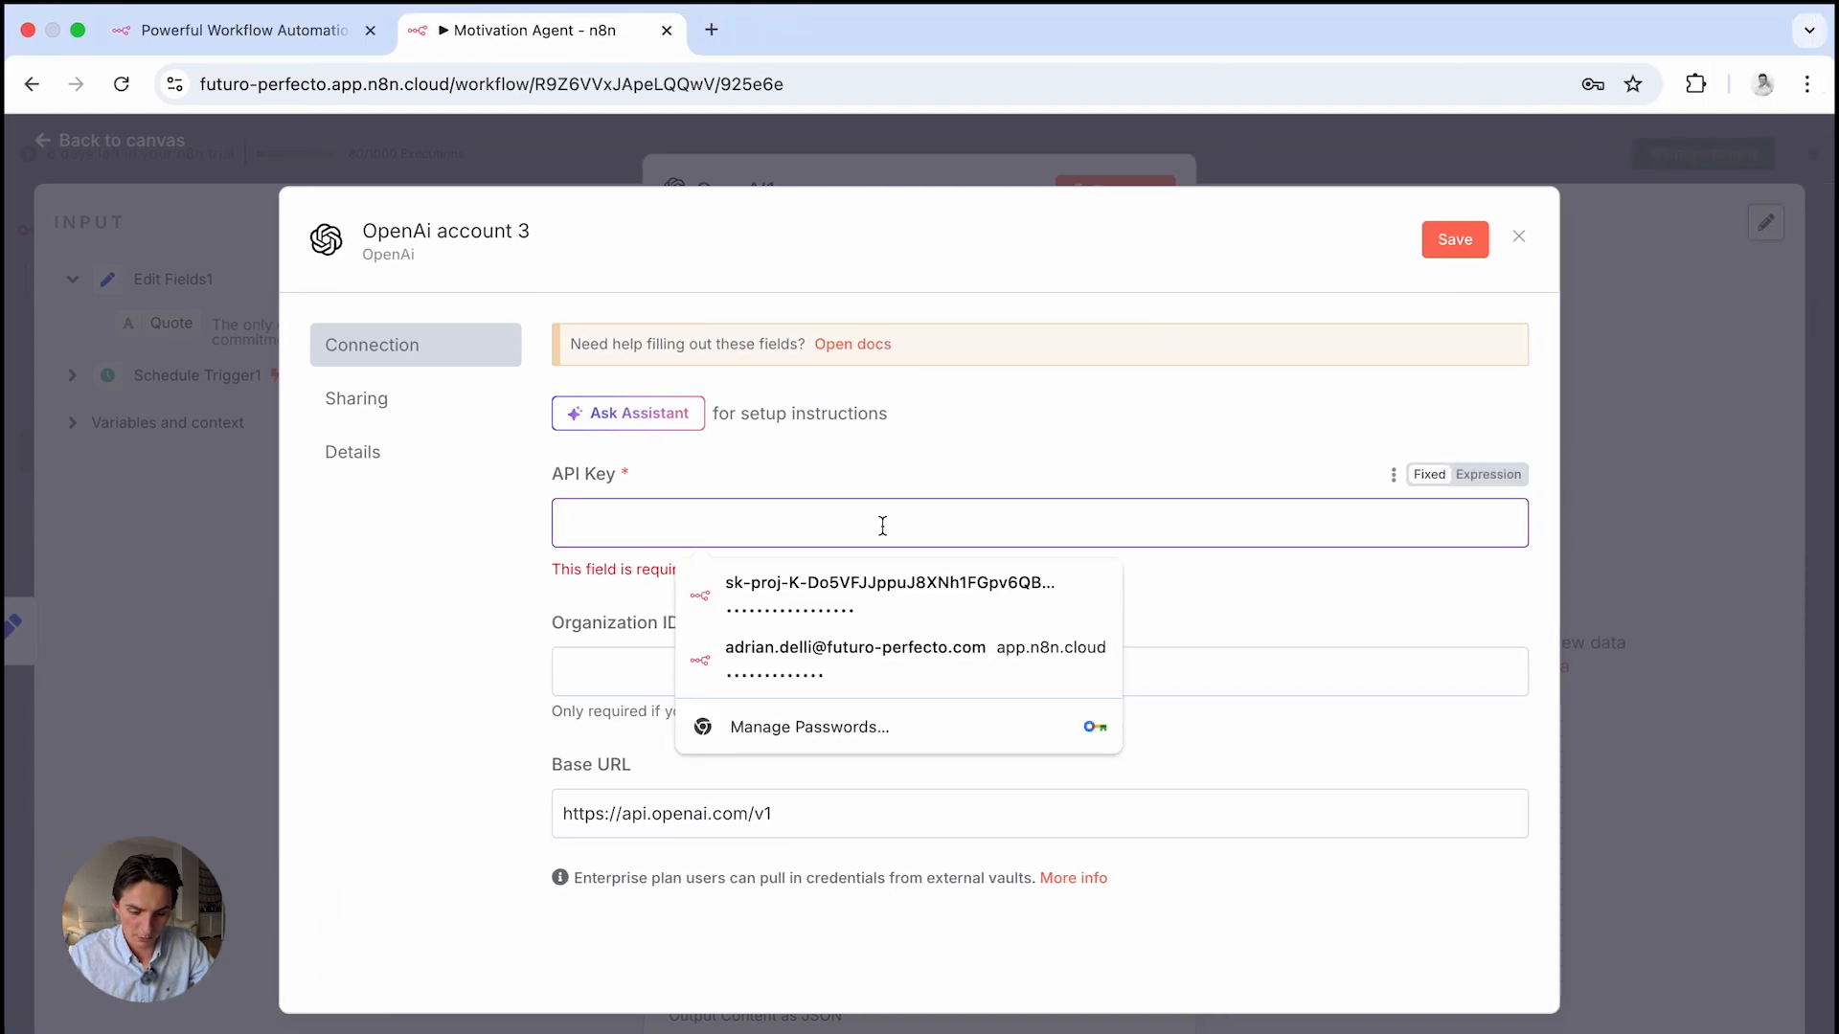
Paste the API key into OpenAi account 3, save it, and use it for OpenAI1
key(super+v)
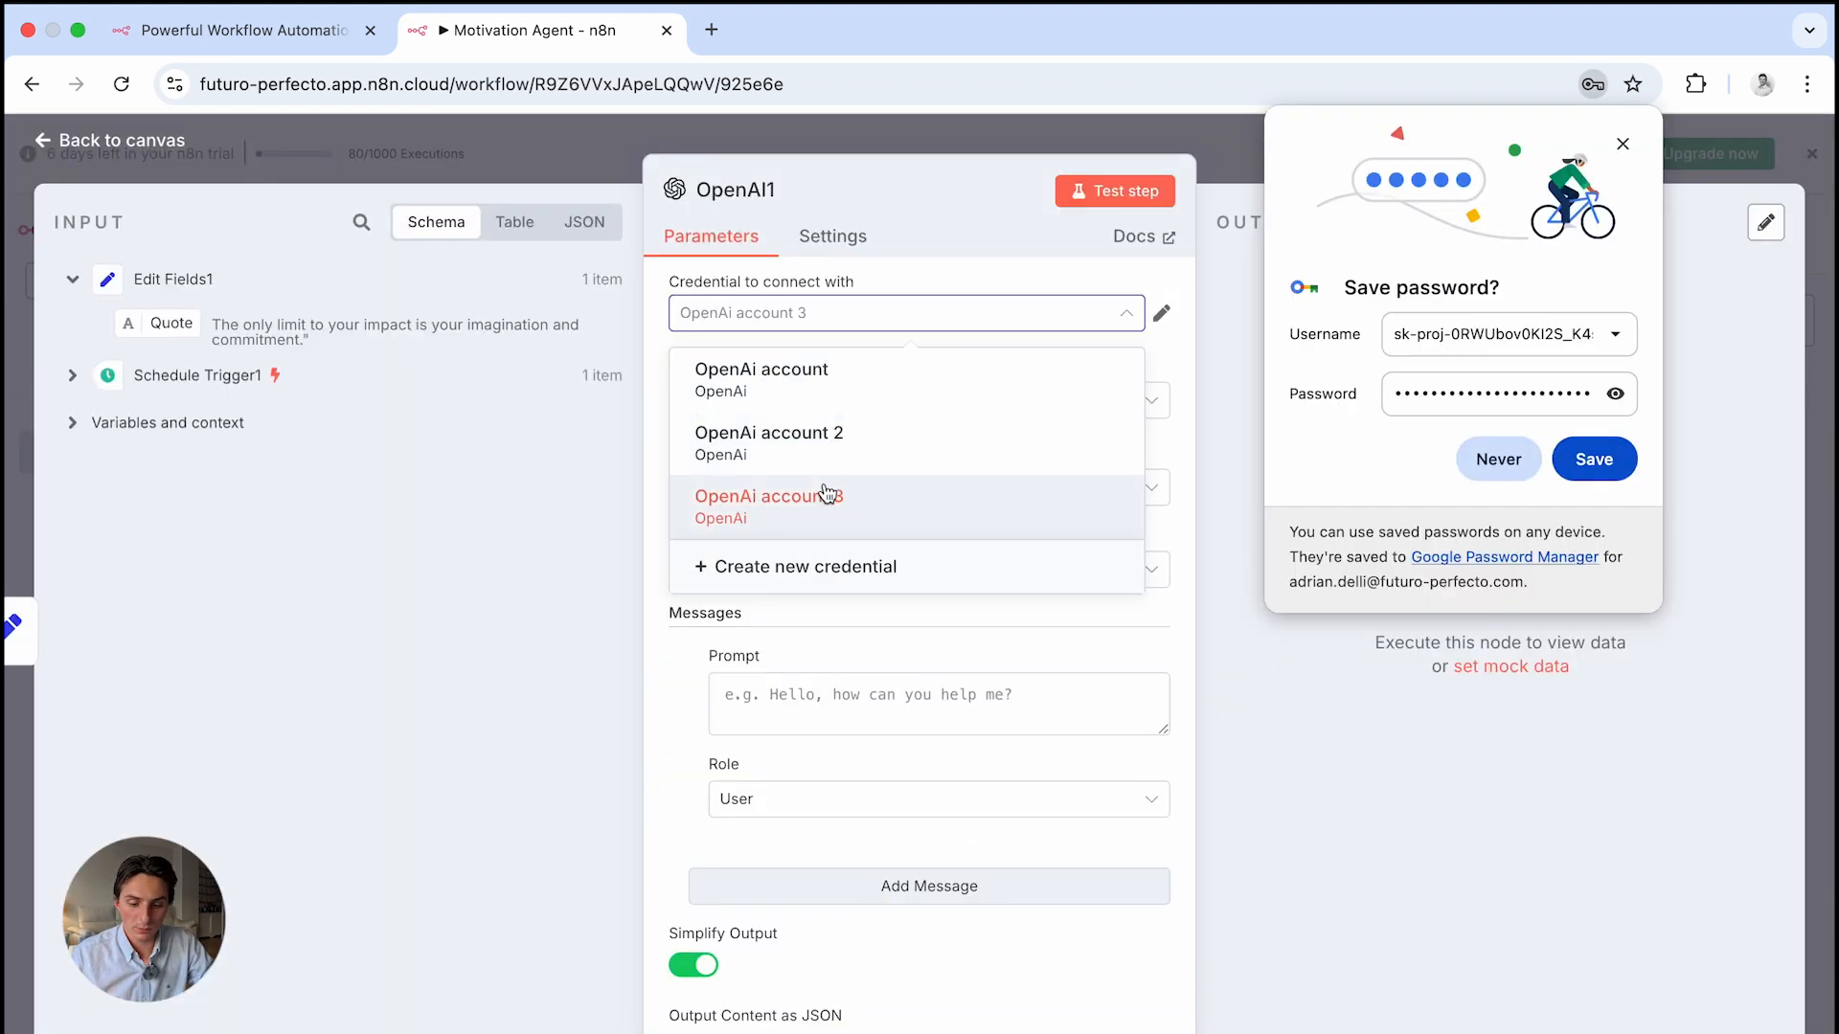
click(824, 495)
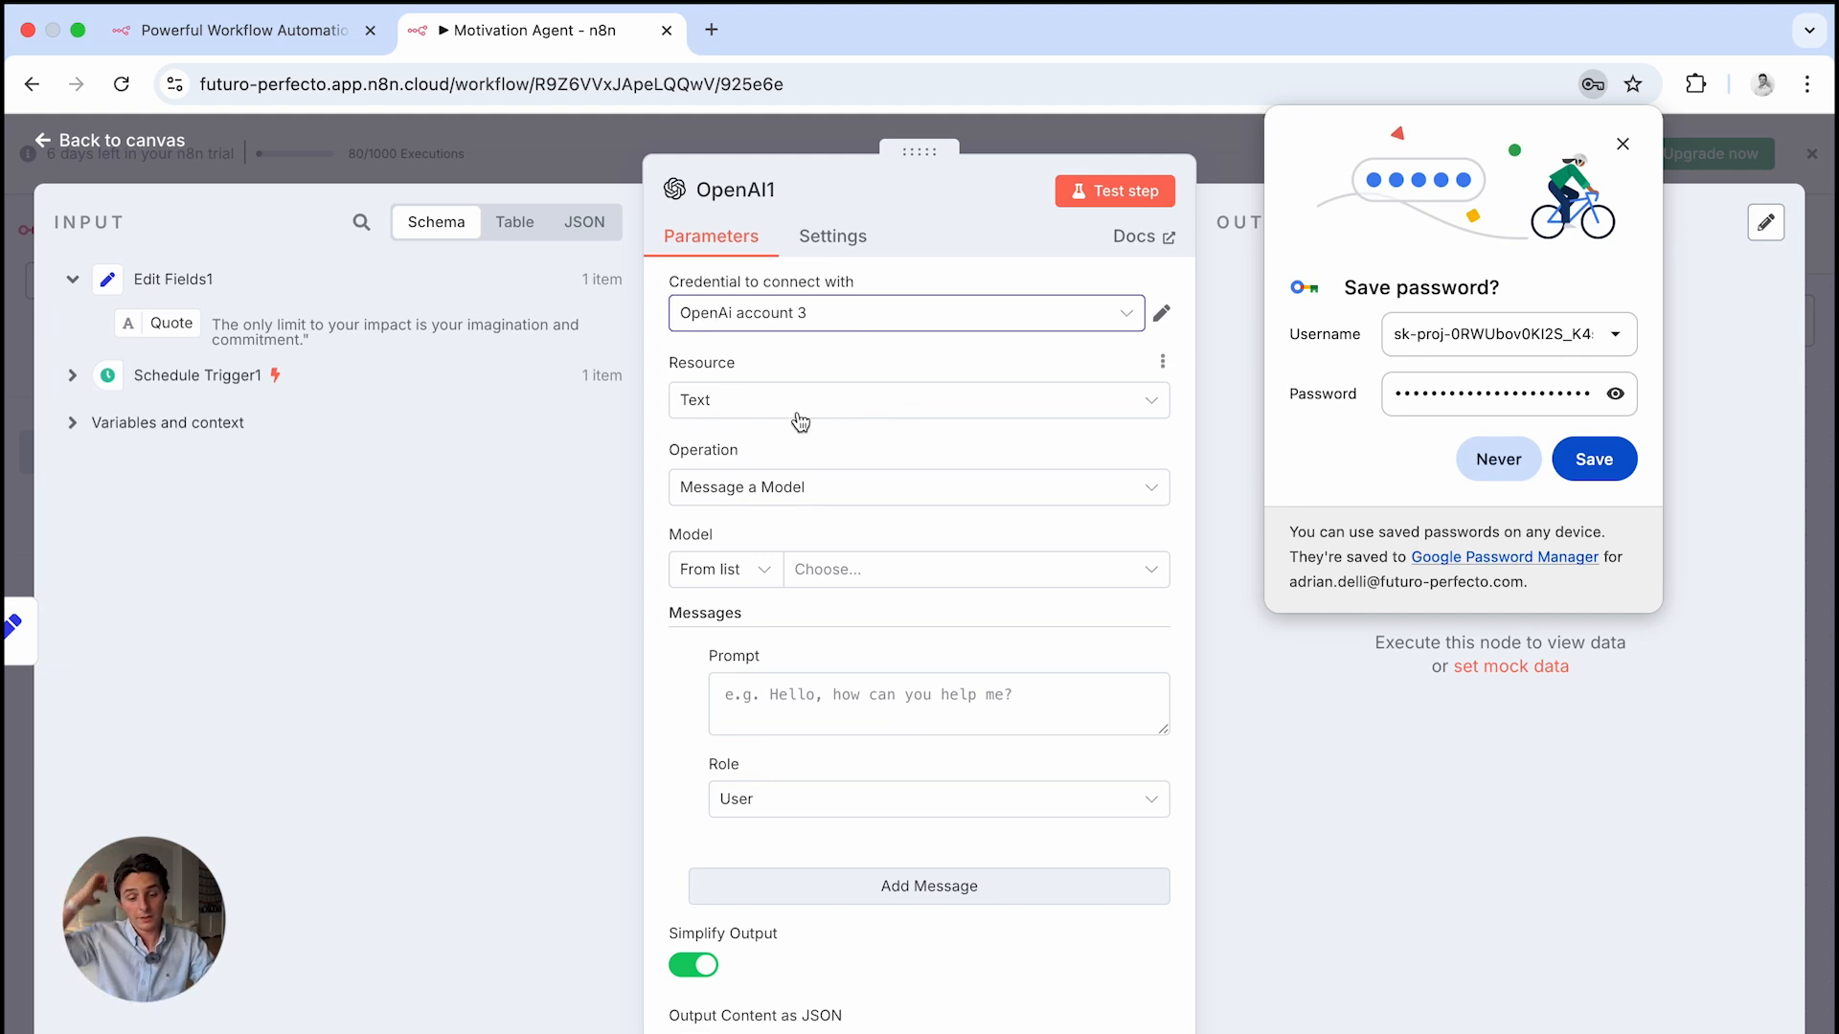
Keep the Message a Model operation and pick GPT-4.1-MINI as the model
click(832, 495)
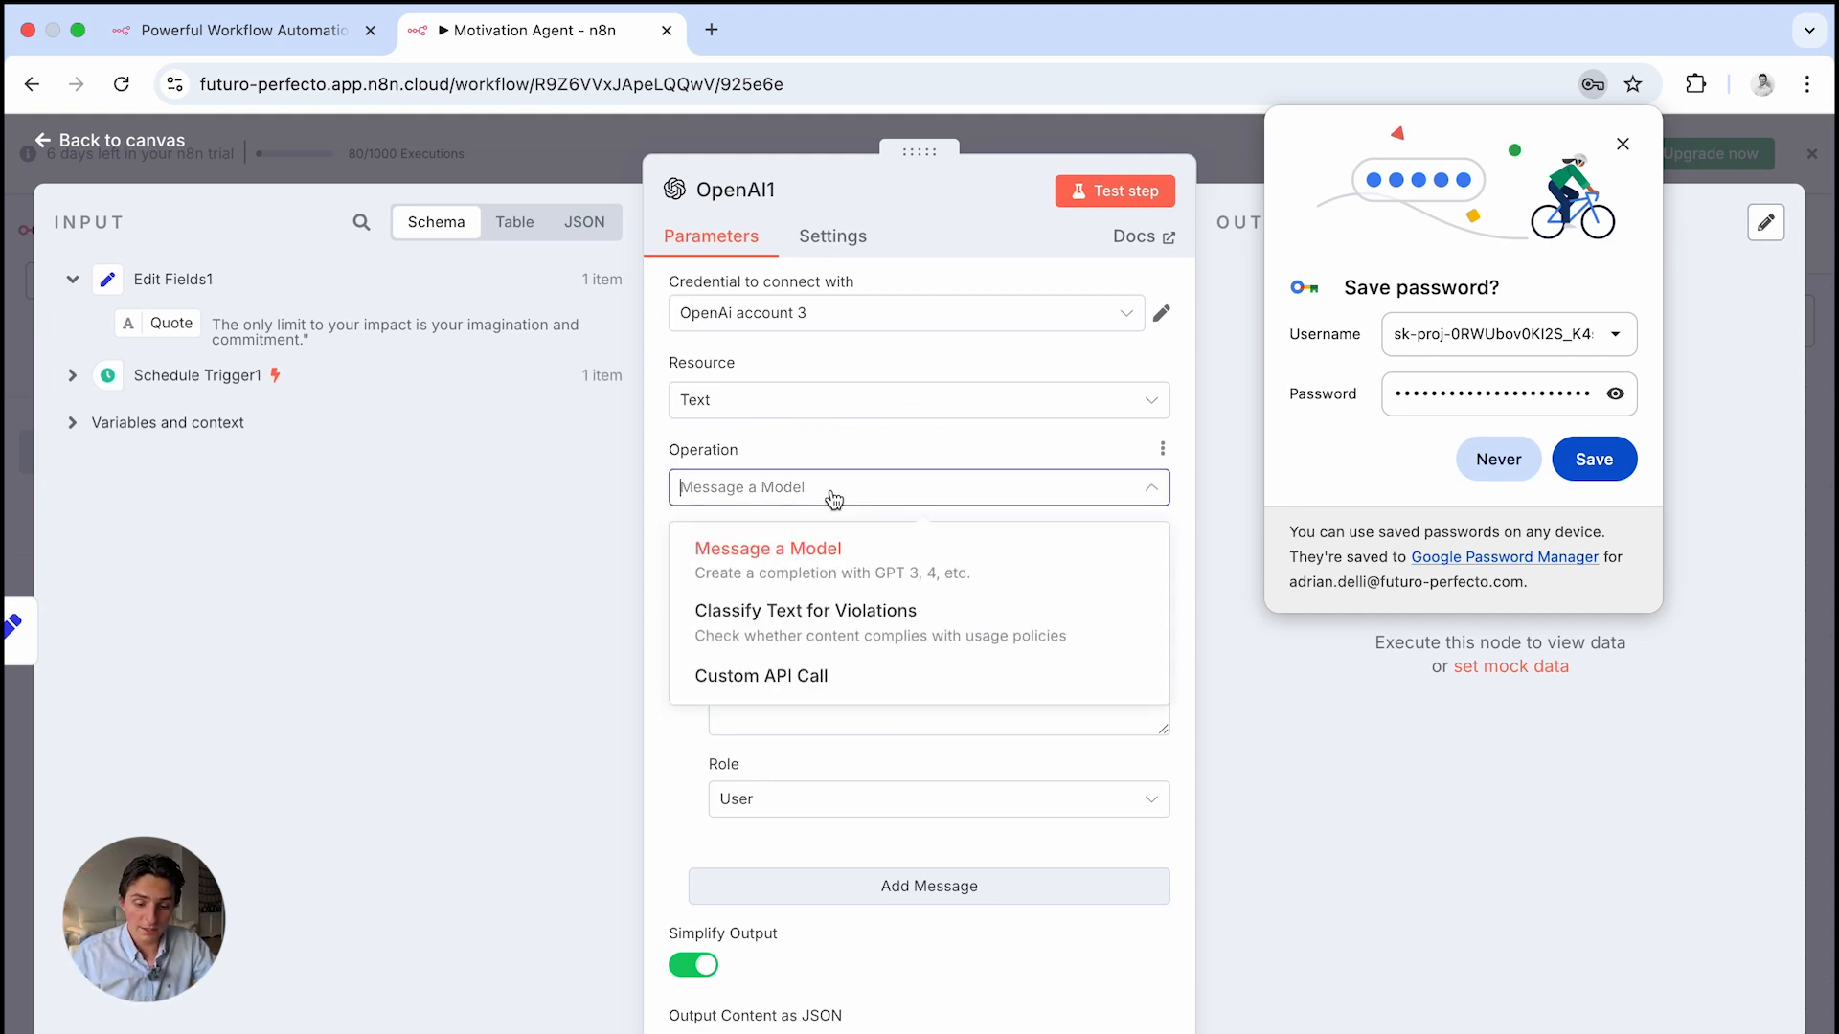
click(818, 548)
click(854, 575)
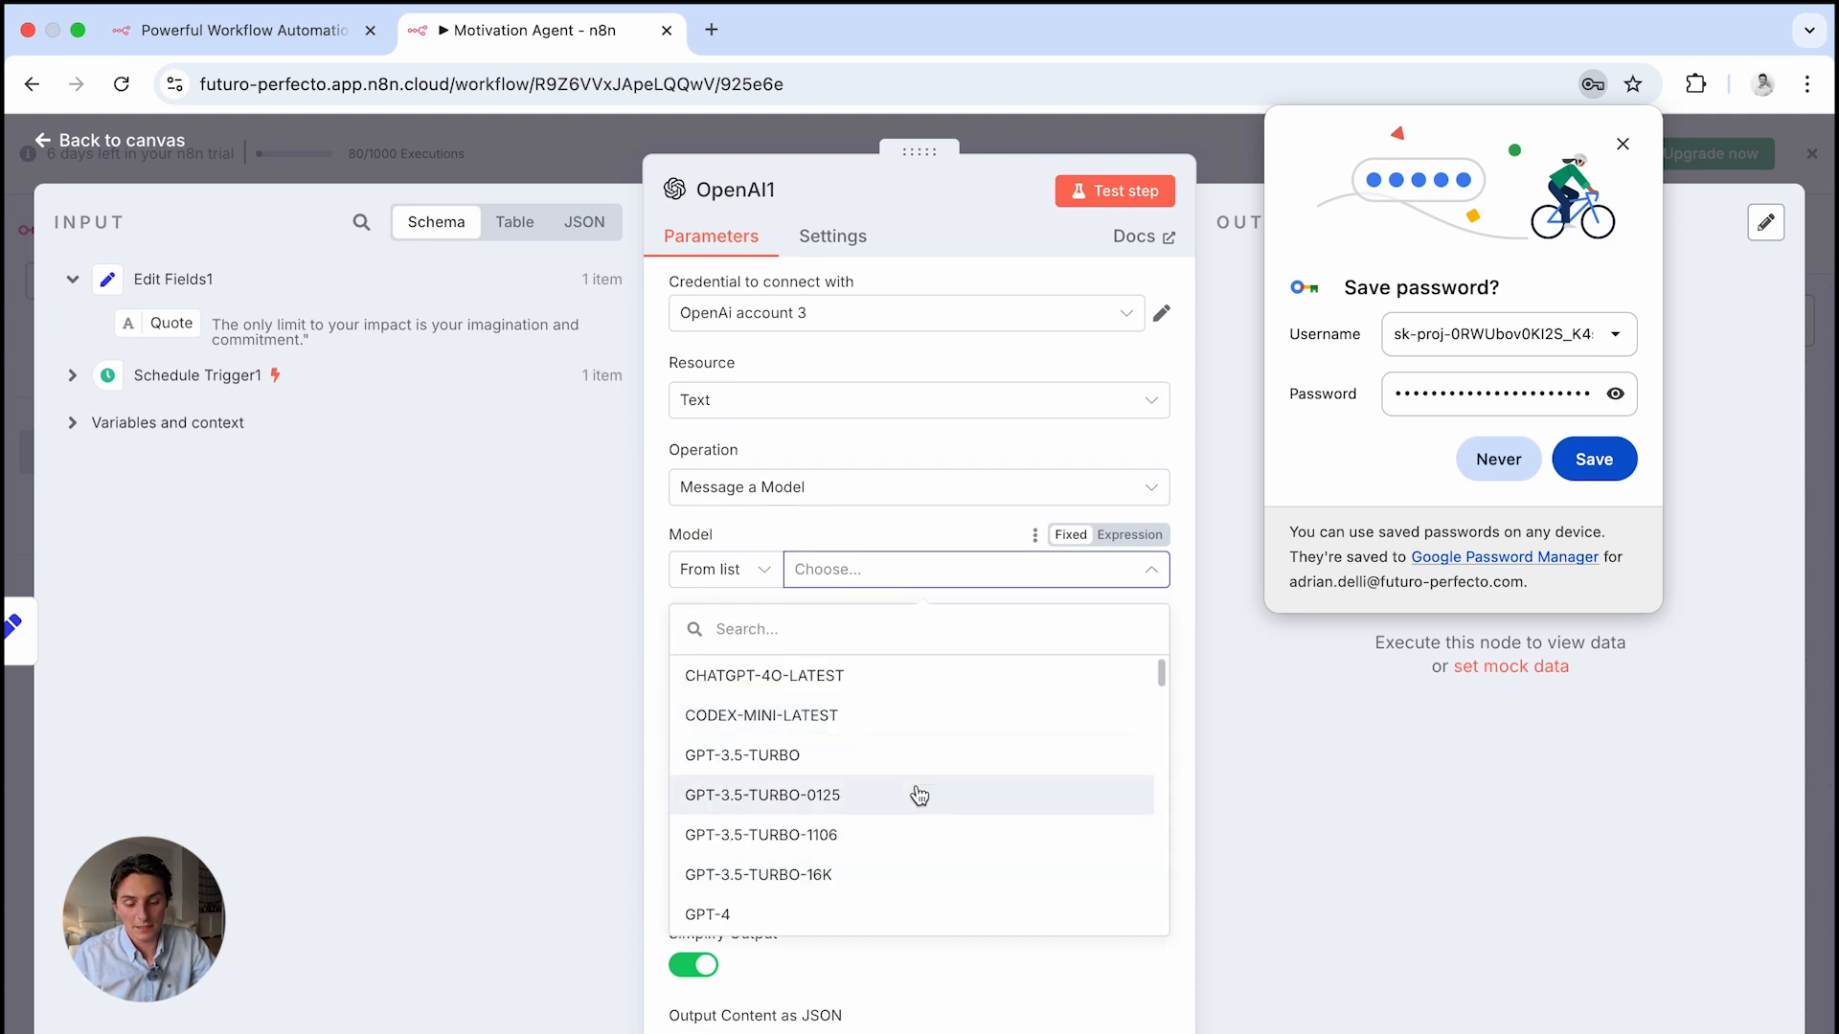
scroll(919, 795, down, 2)
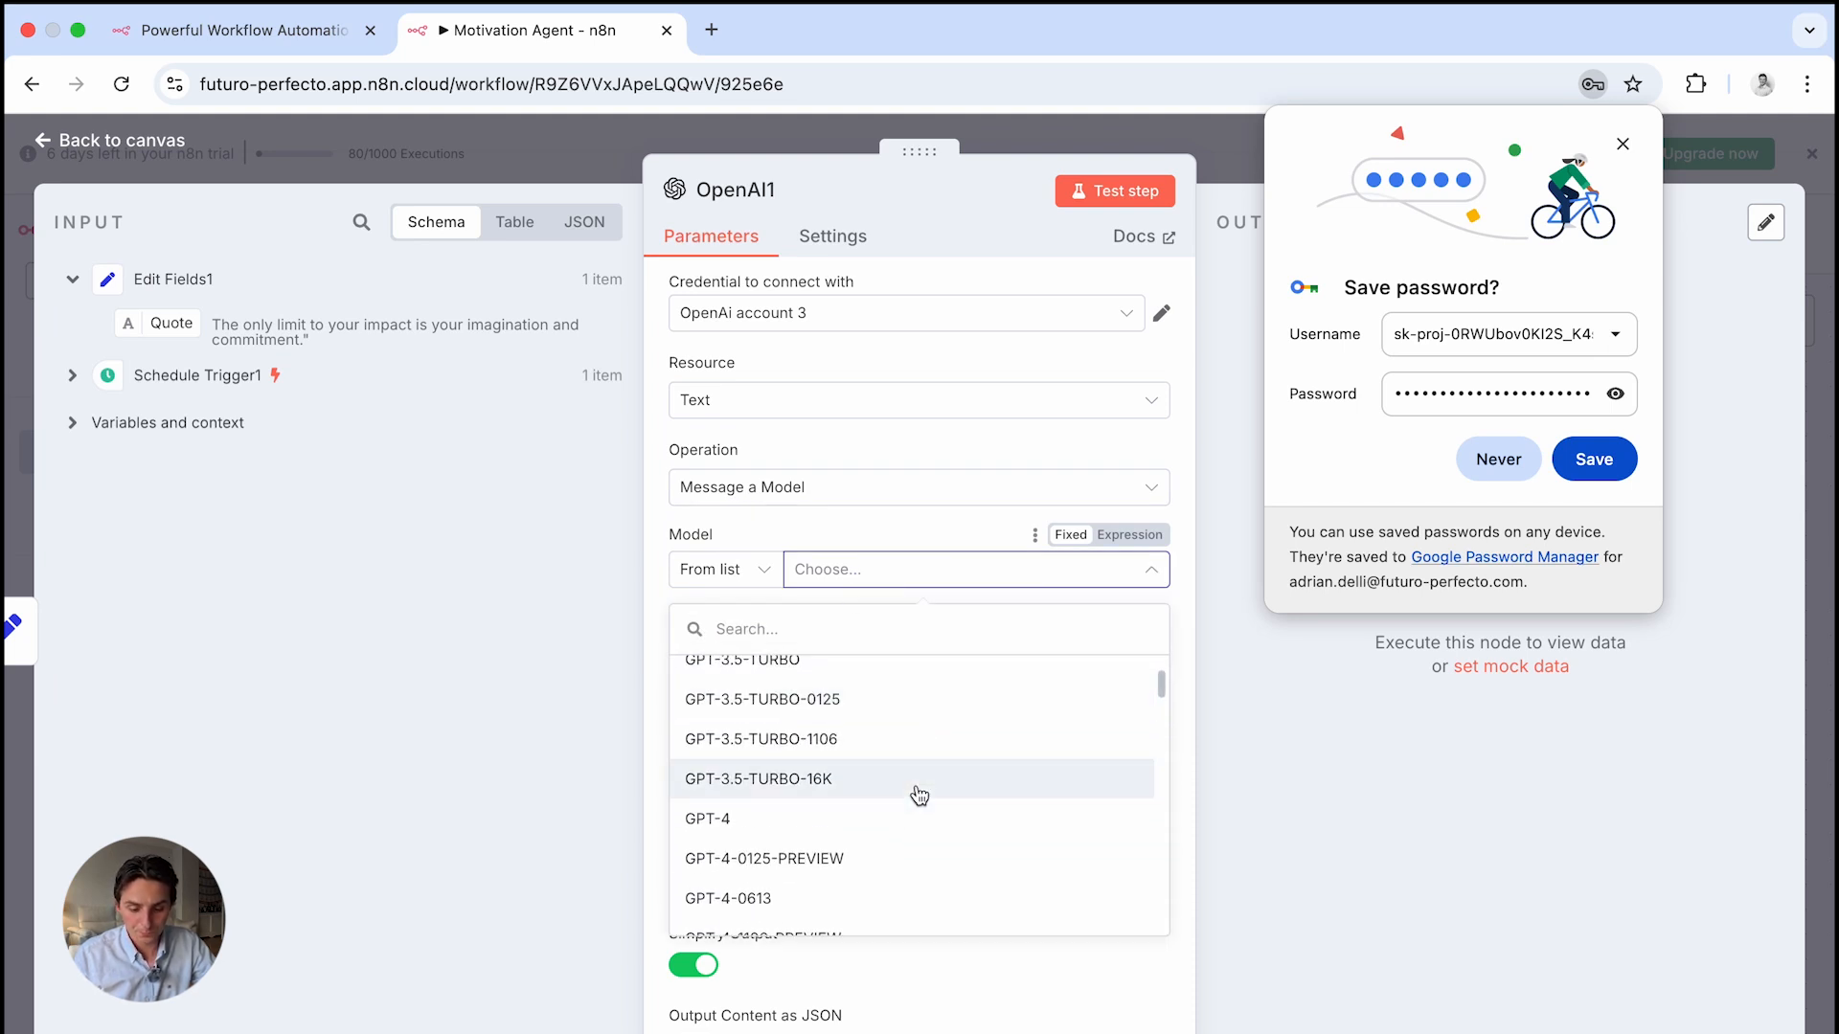
scroll(919, 795, down, 8)
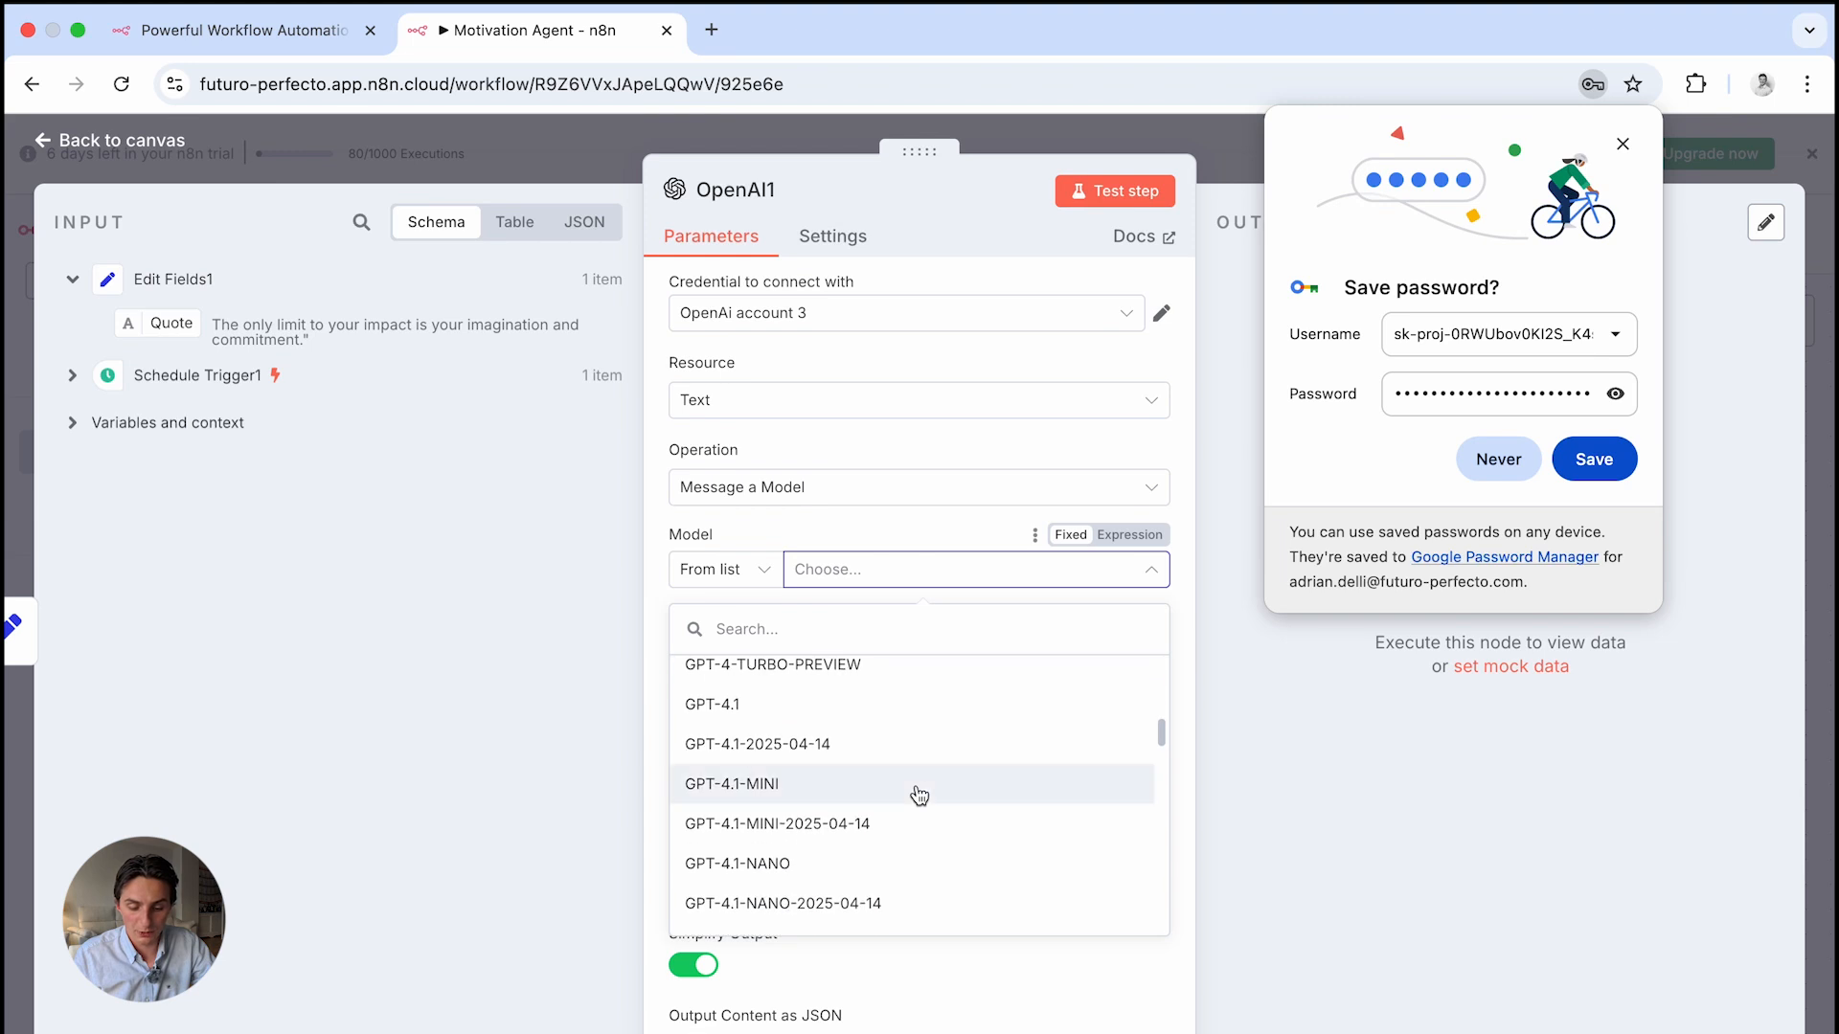
scroll(939, 725, up, 1)
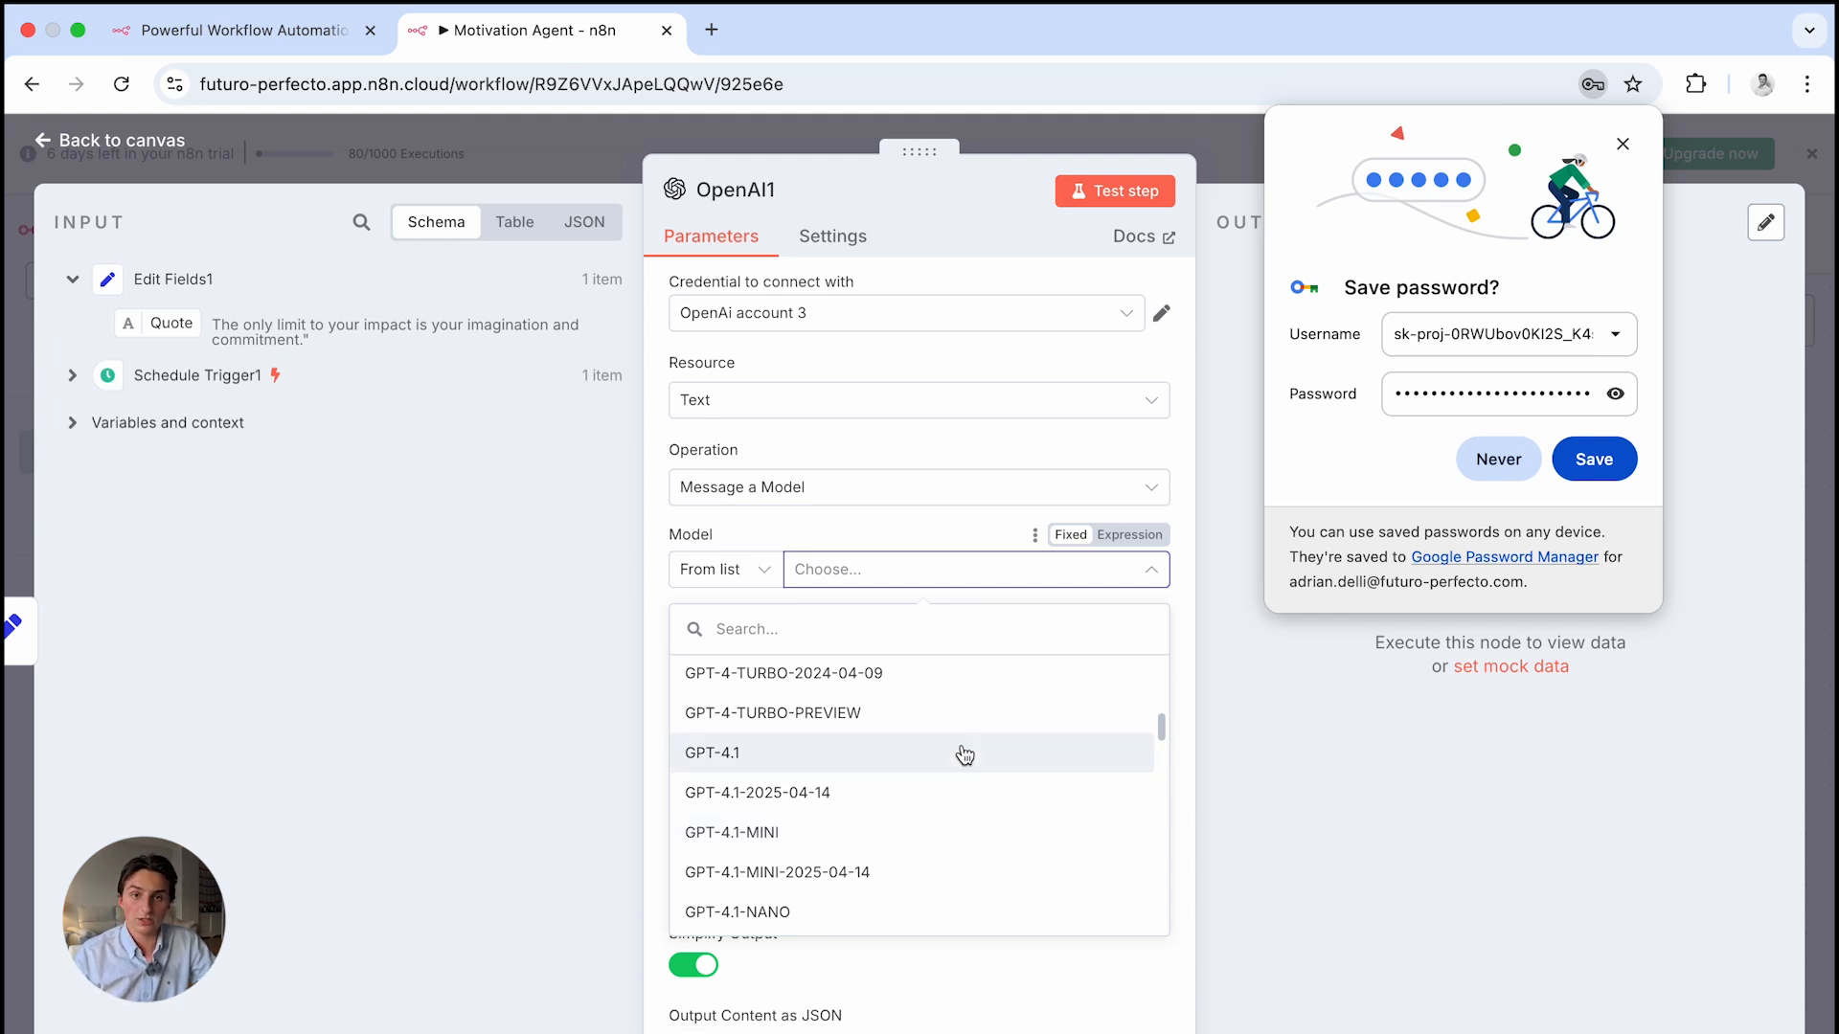
click(930, 843)
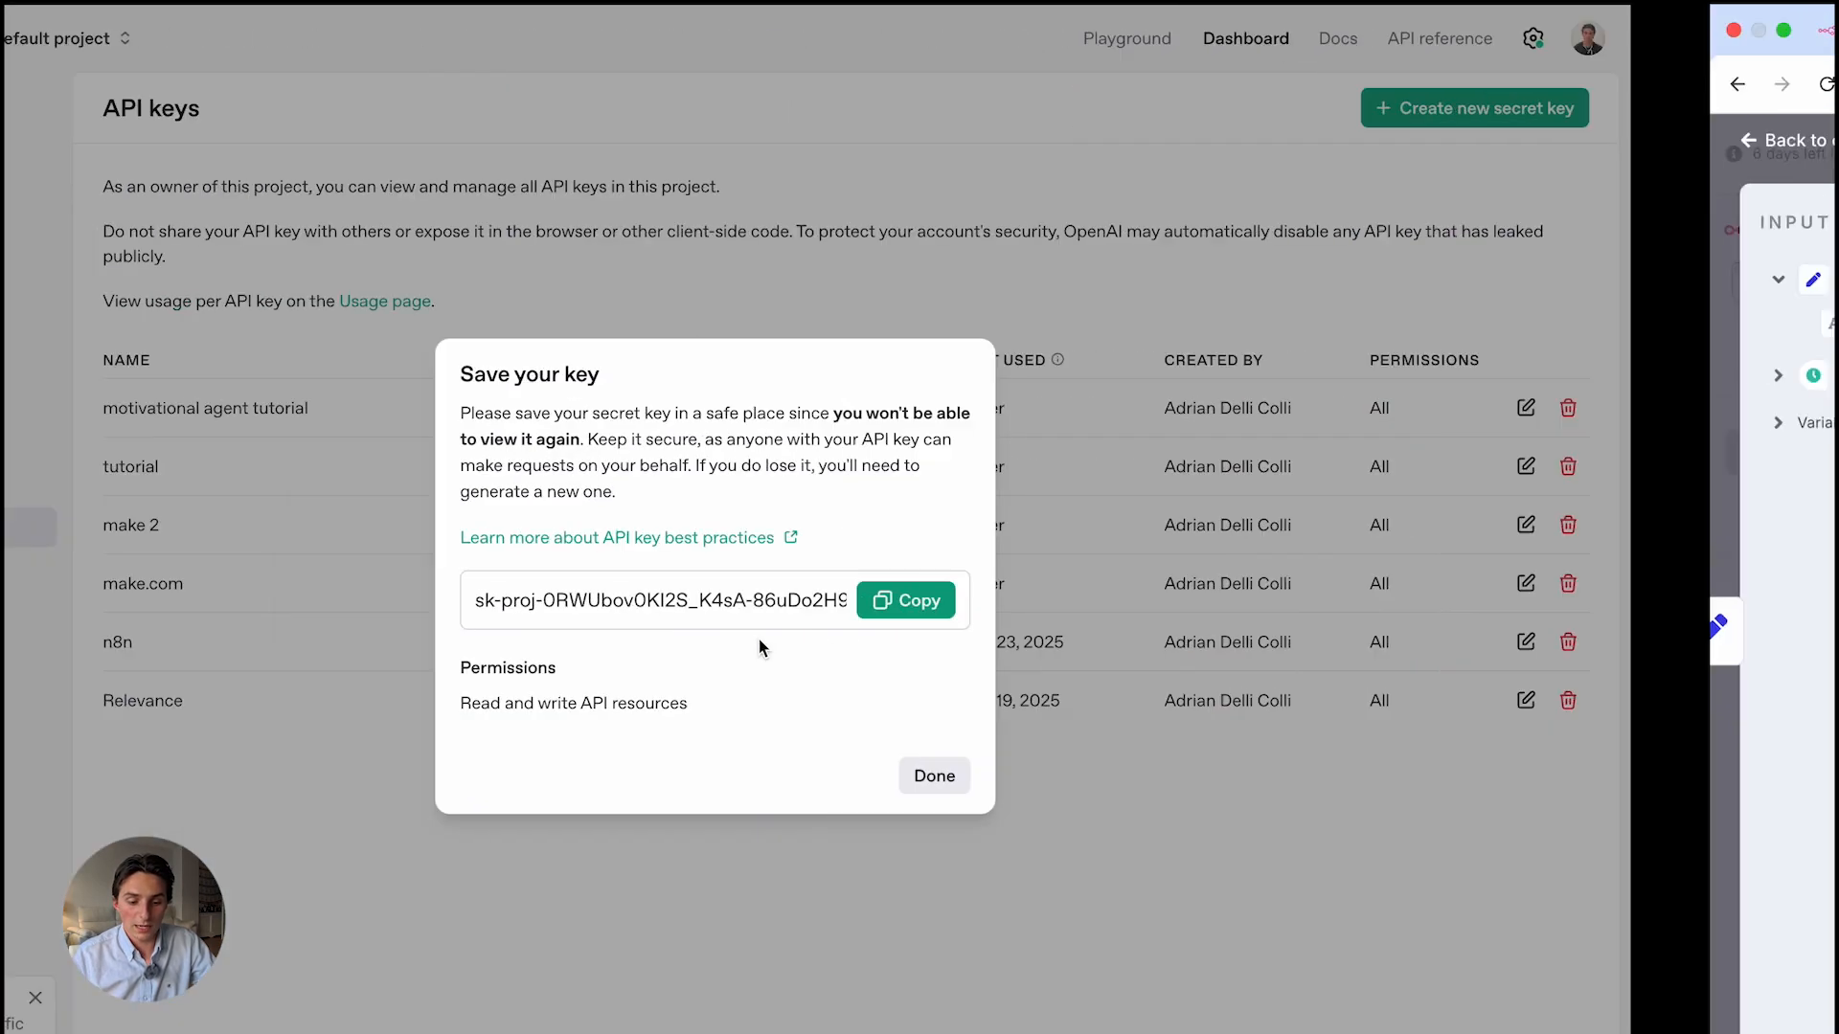
Dismiss the Save your key dialog and view the Usage dashboard showing $1.56 spend
click(1139, 773)
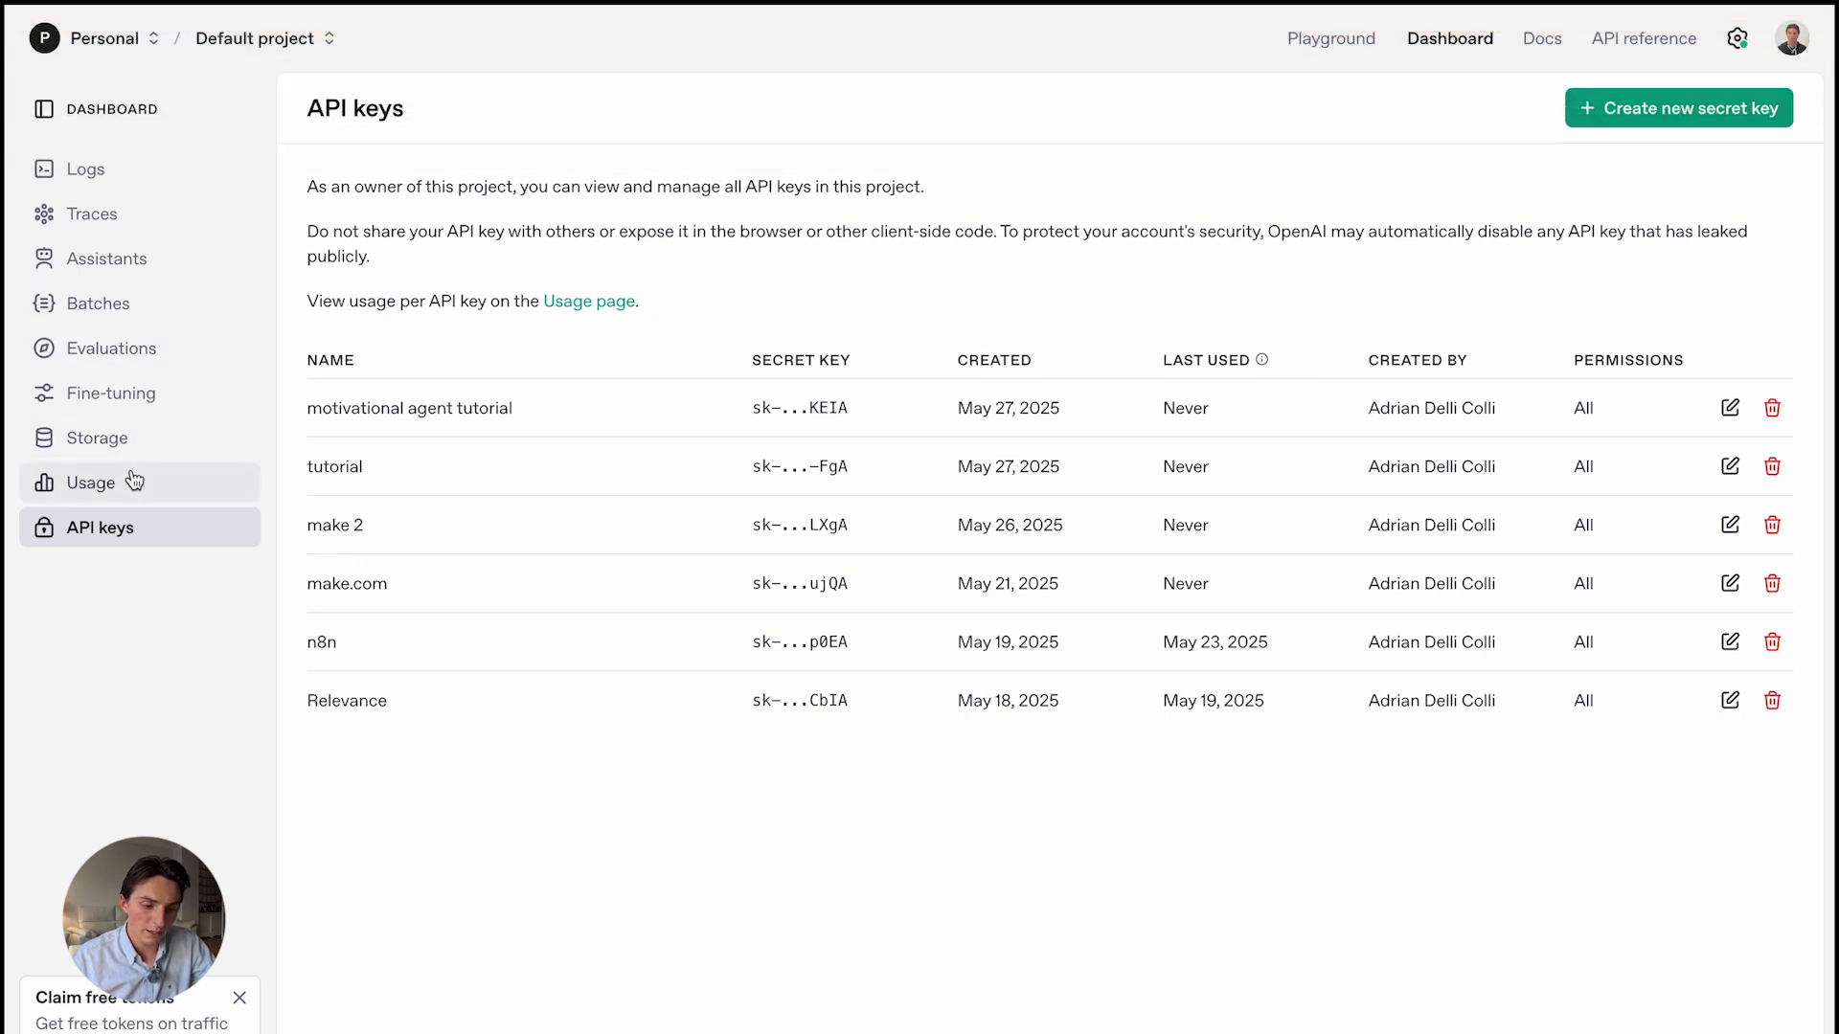
click(132, 479)
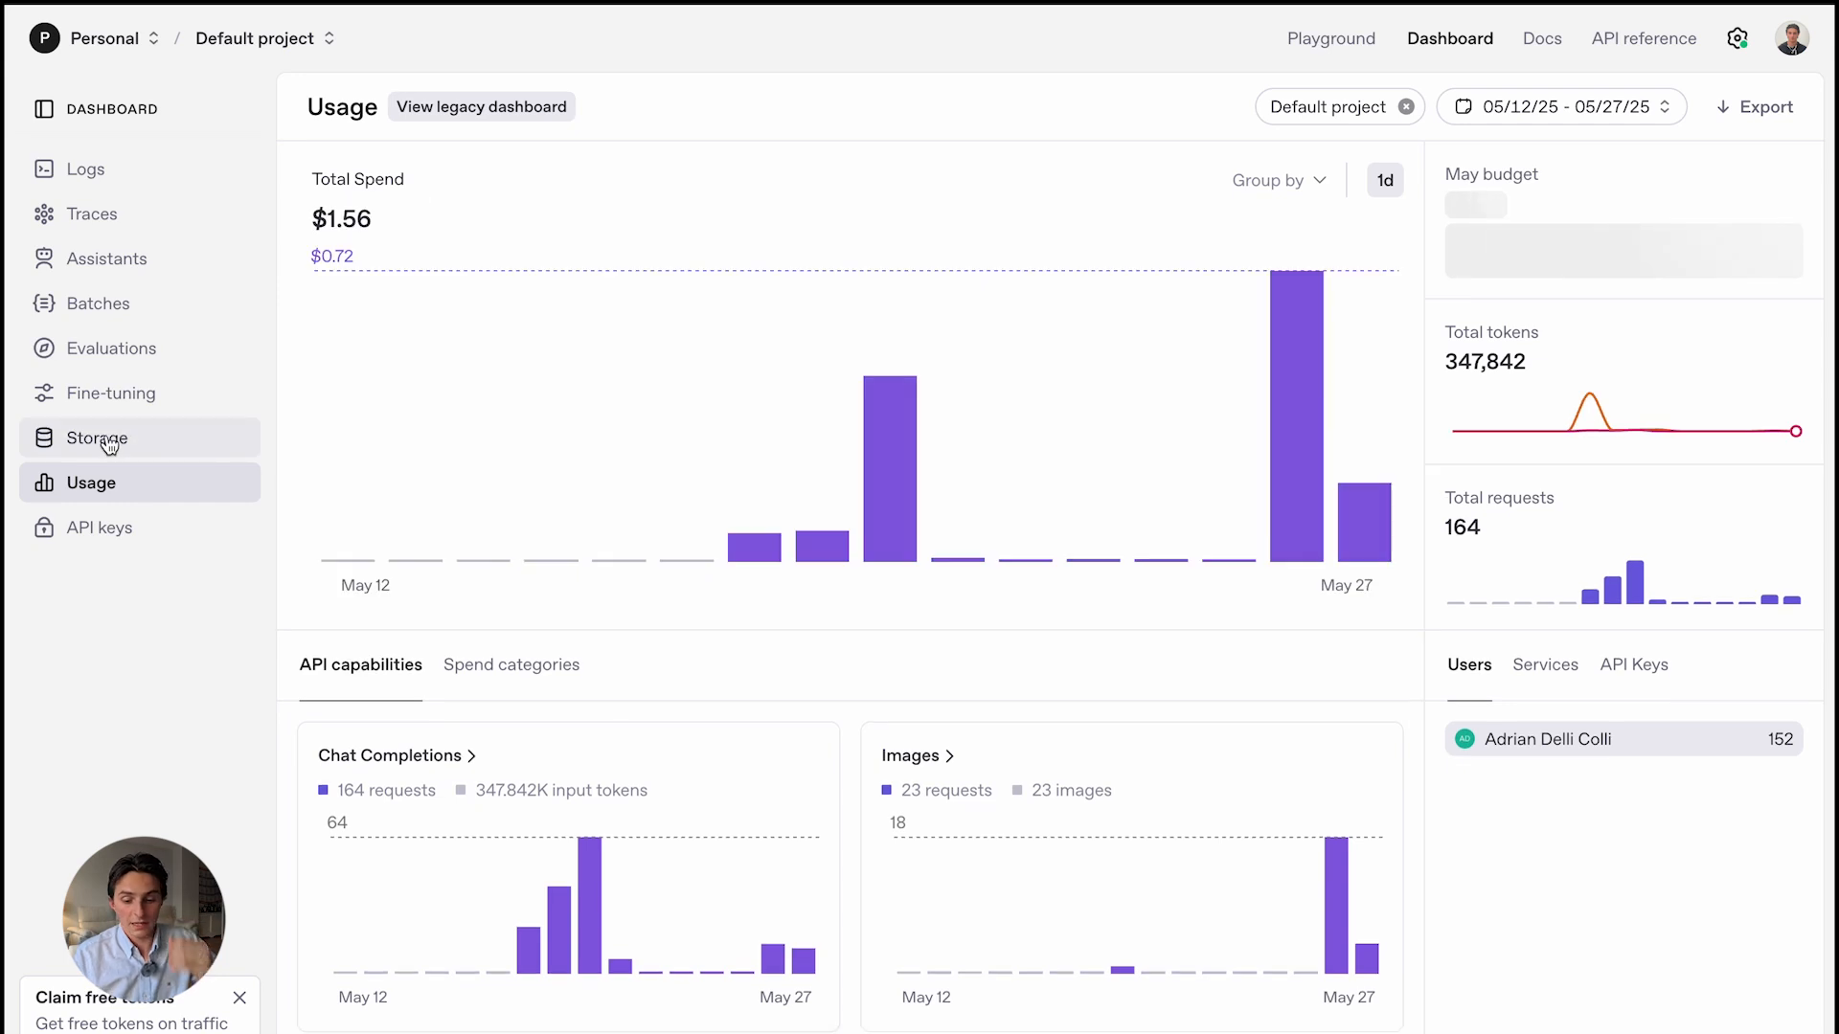
mouse_move(1279, 532)
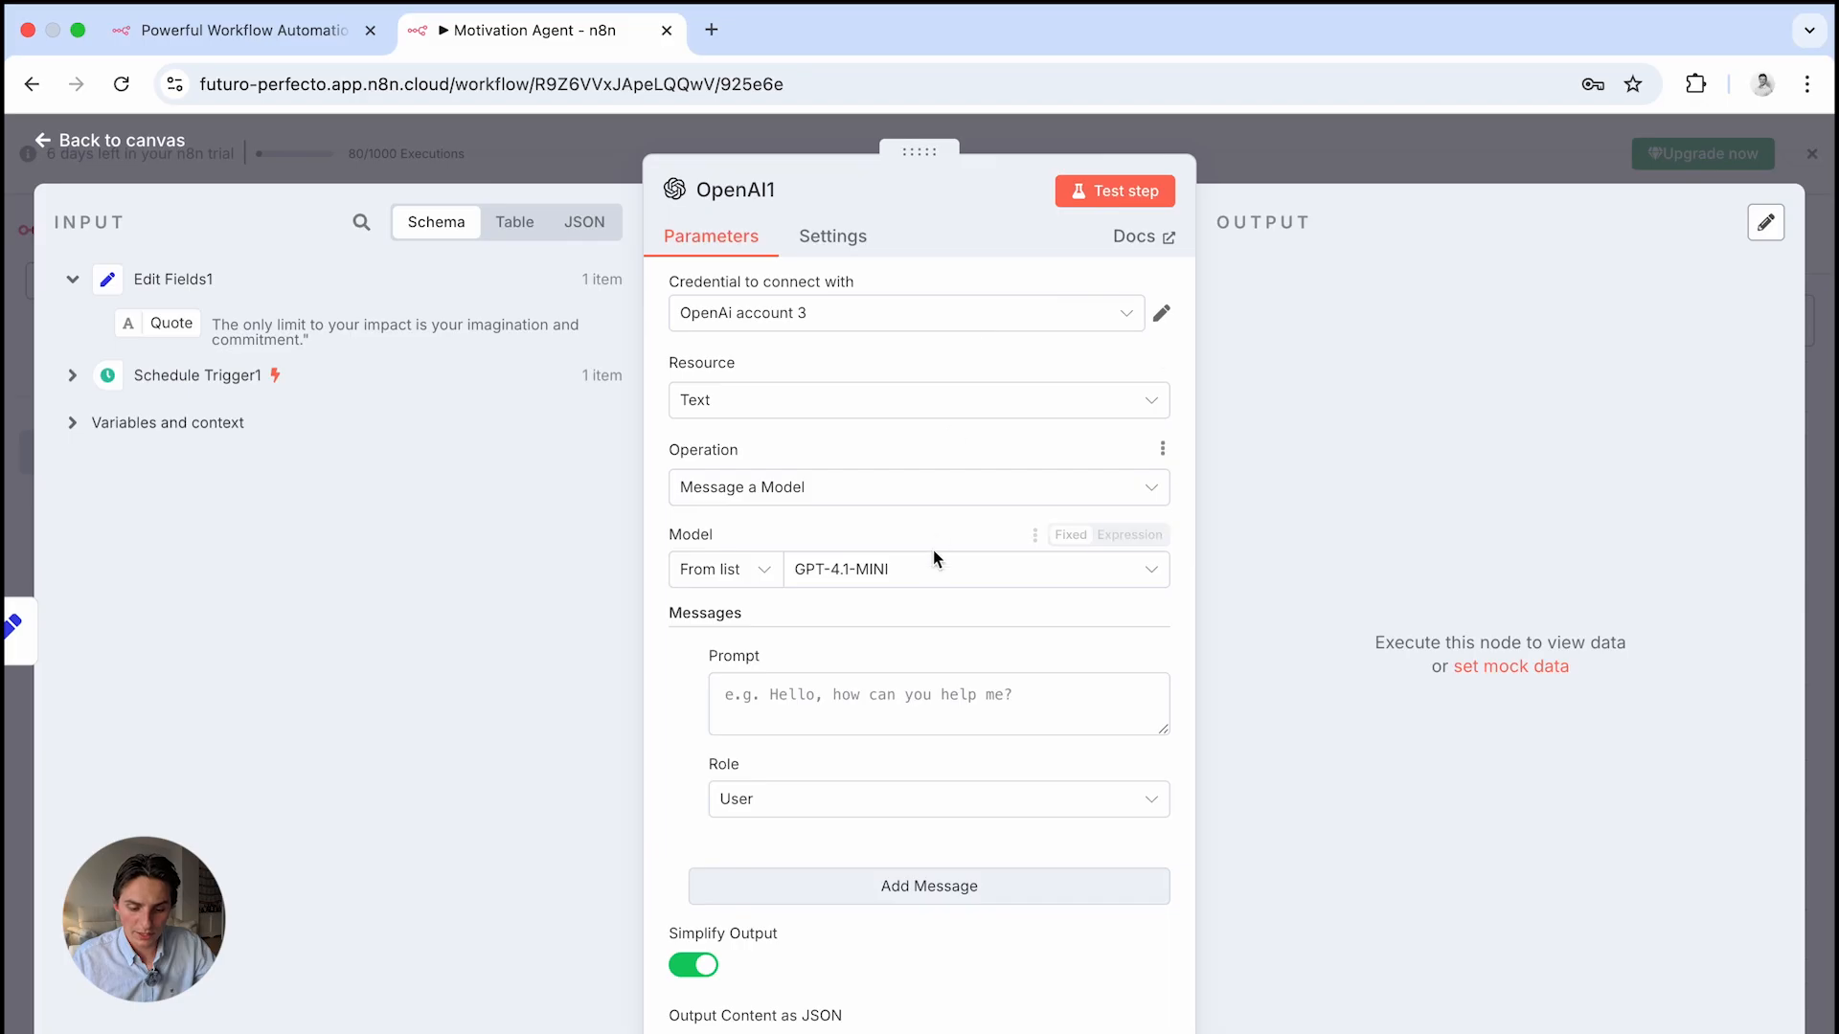
Copy the motivational-quote prompt from the other OpenAI node
click(879, 693)
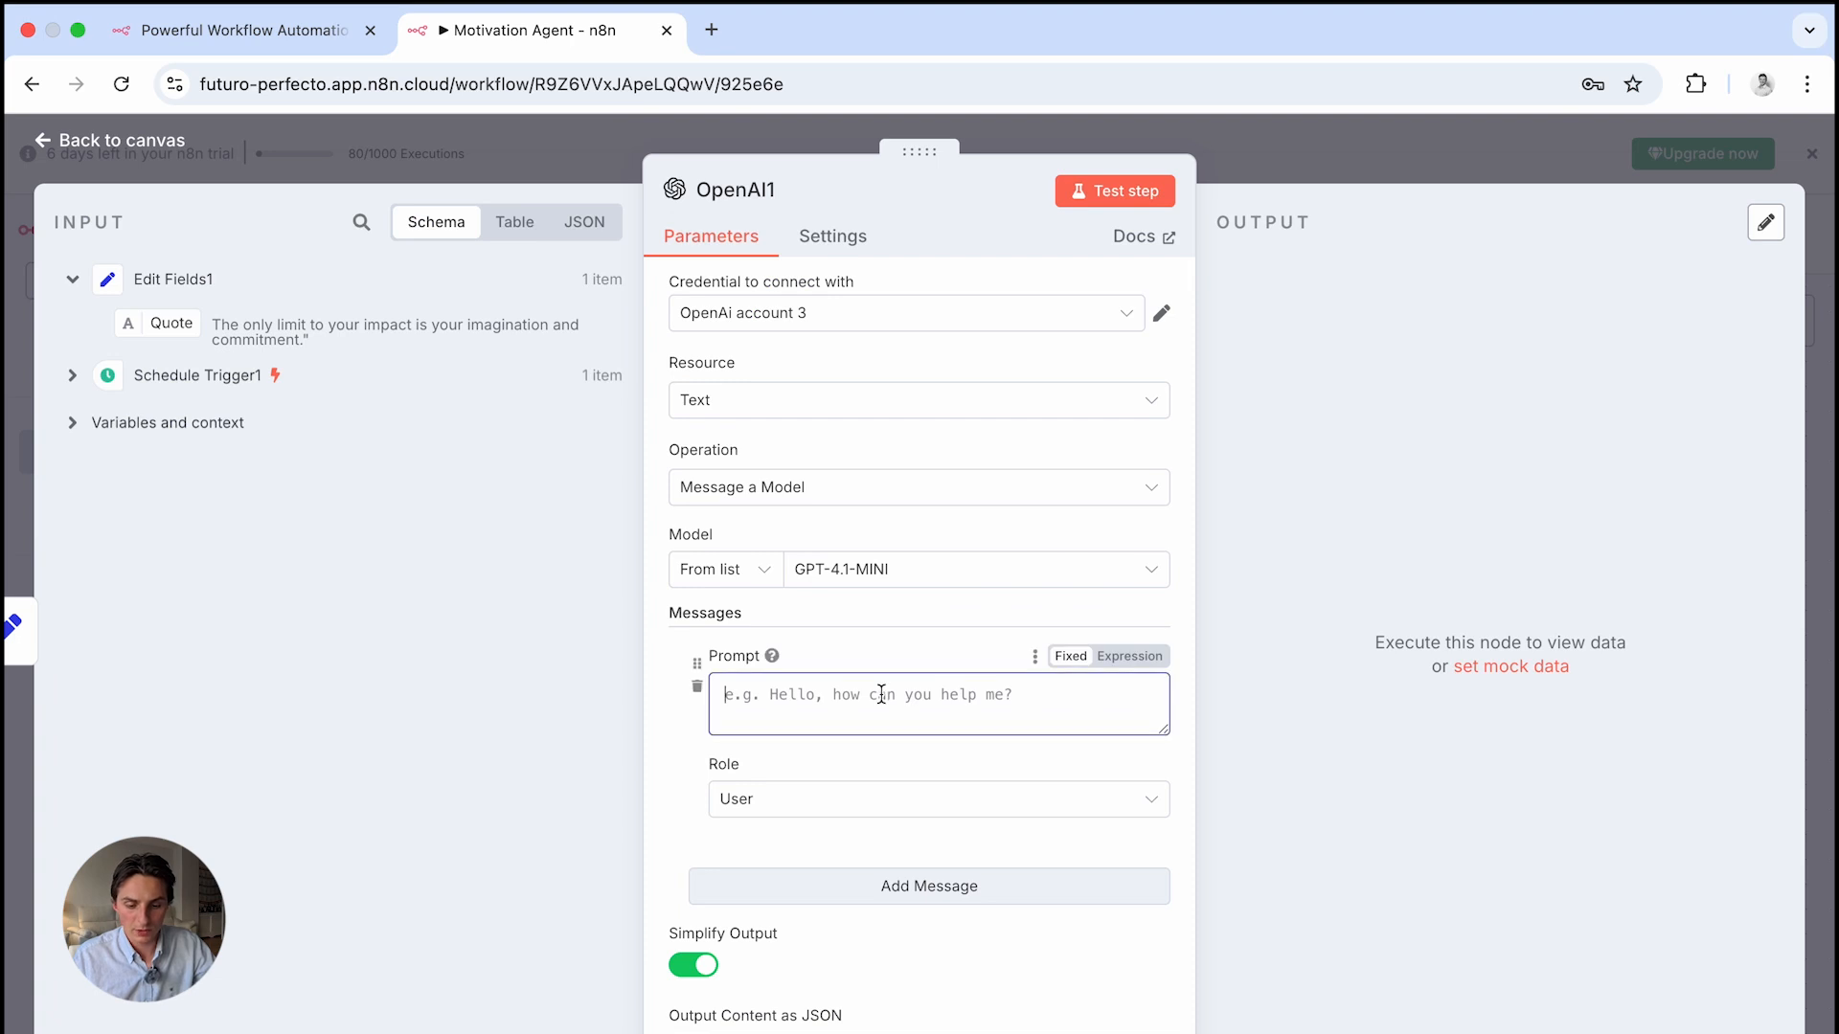
click(1319, 153)
double_click(1170, 726)
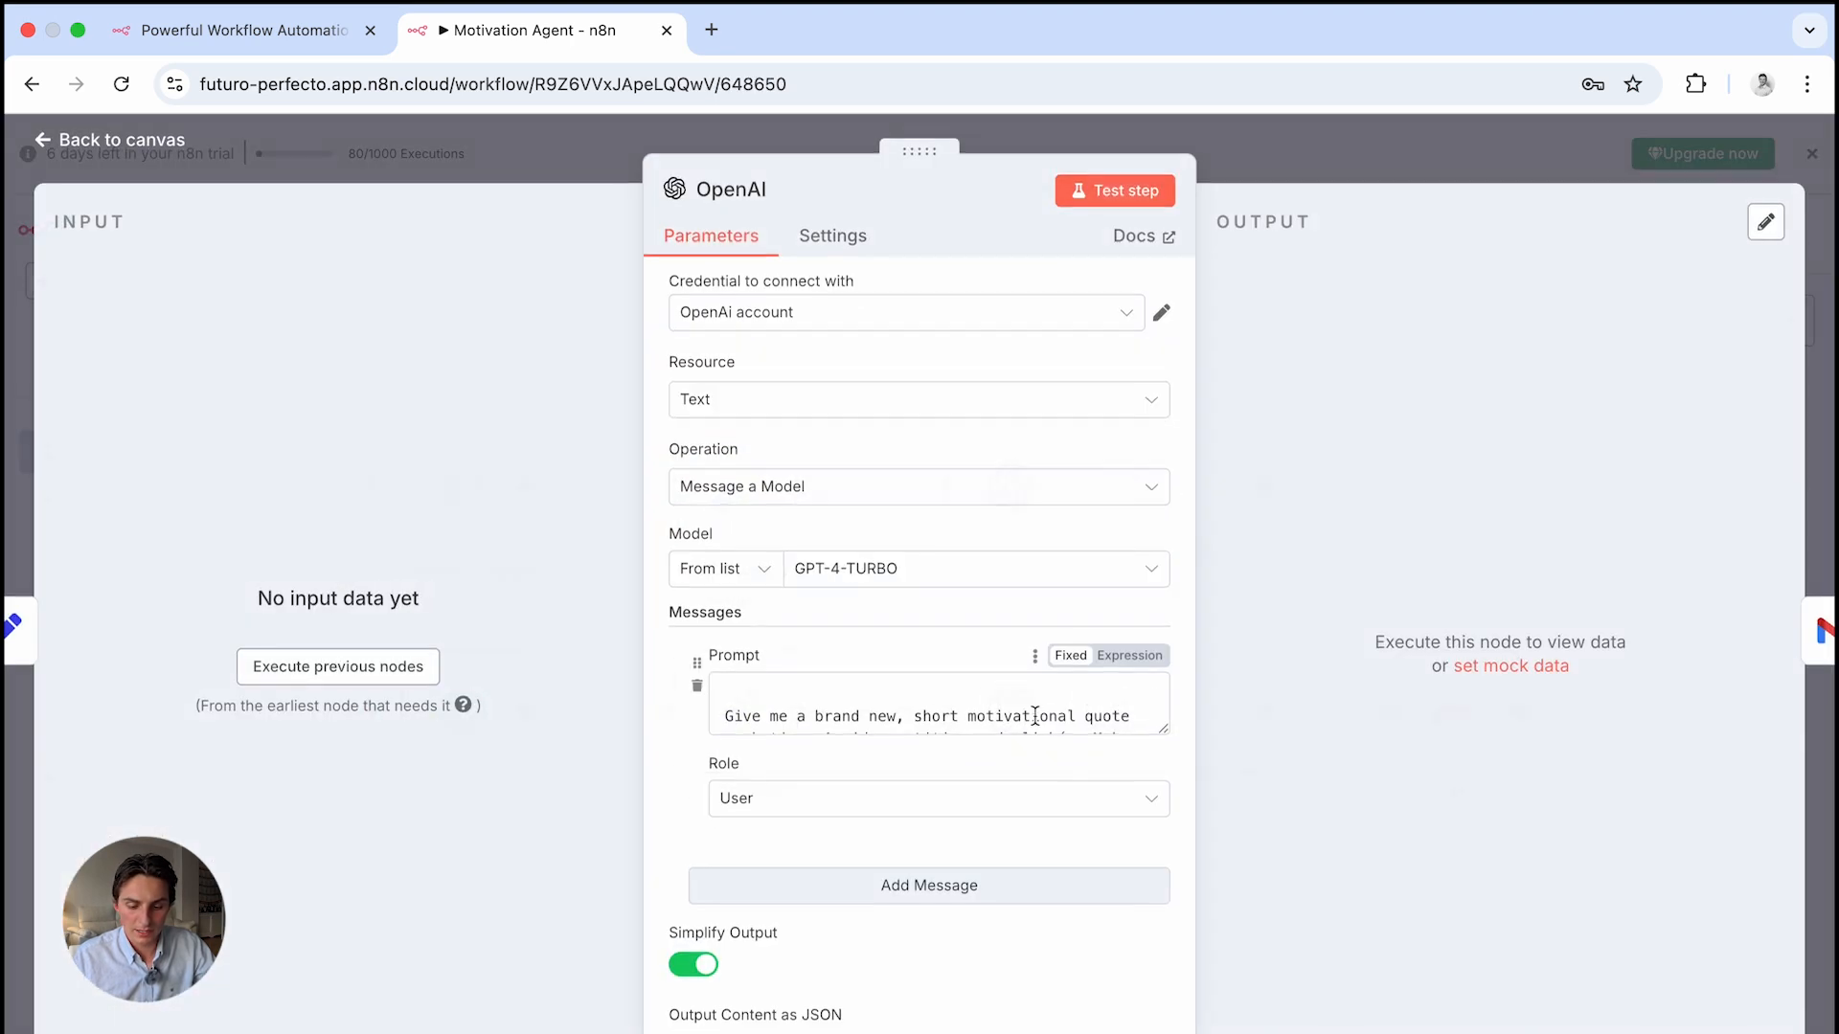
drag(747, 699, 937, 935)
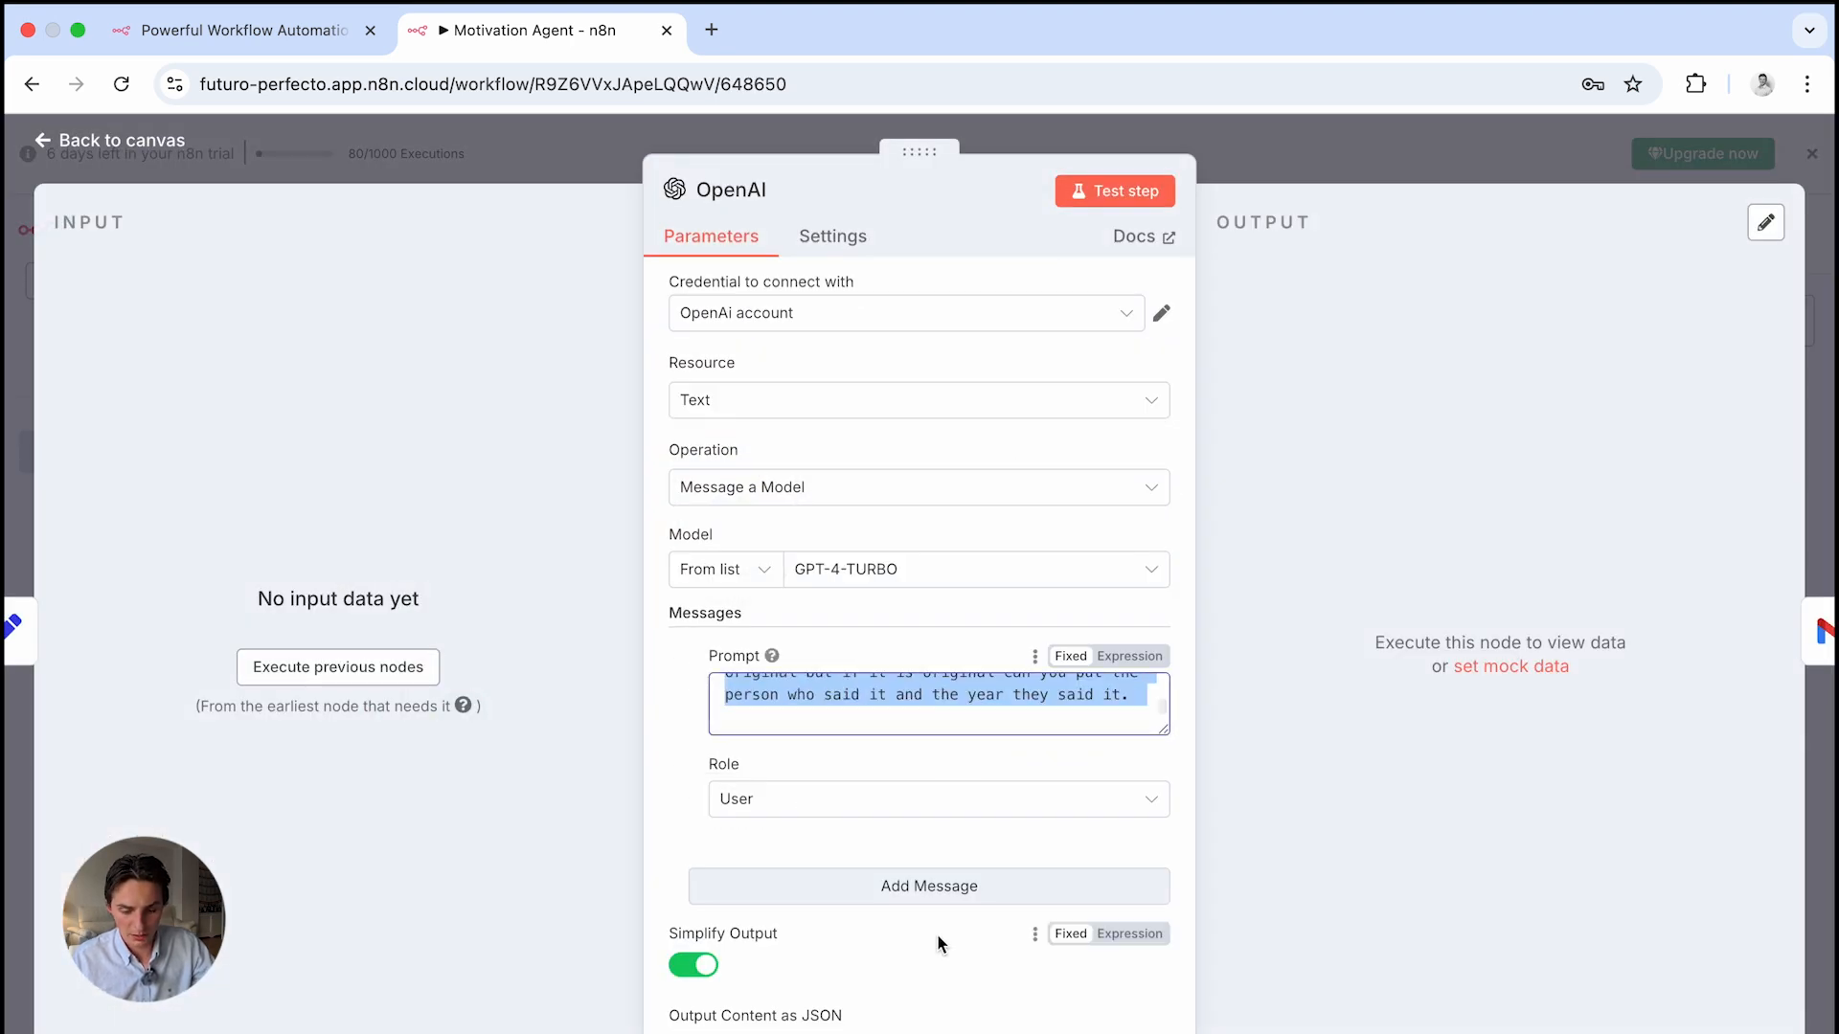
click(1261, 158)
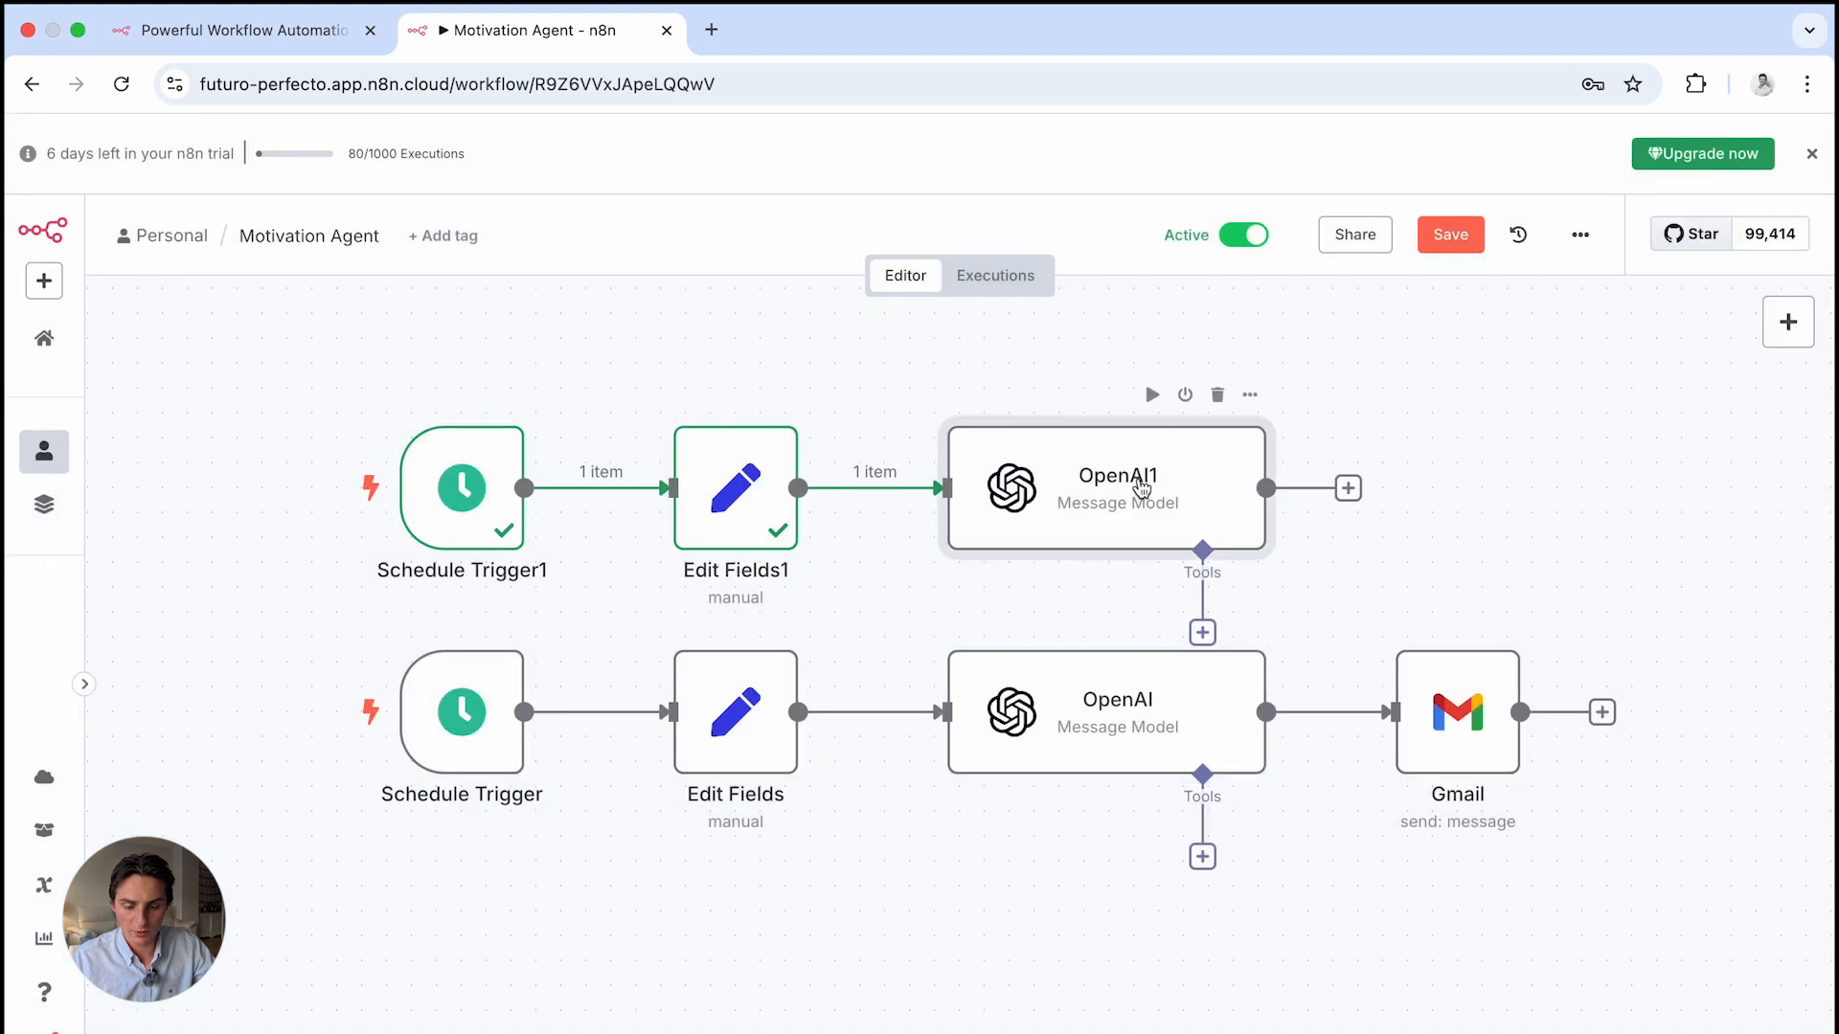
Paste that prompt into OpenAI1's Prompt field and enlarge the box to show it fully
double_click(1142, 488)
click(875, 709)
key(ctrl+v)
scroll(875, 715, up, 5)
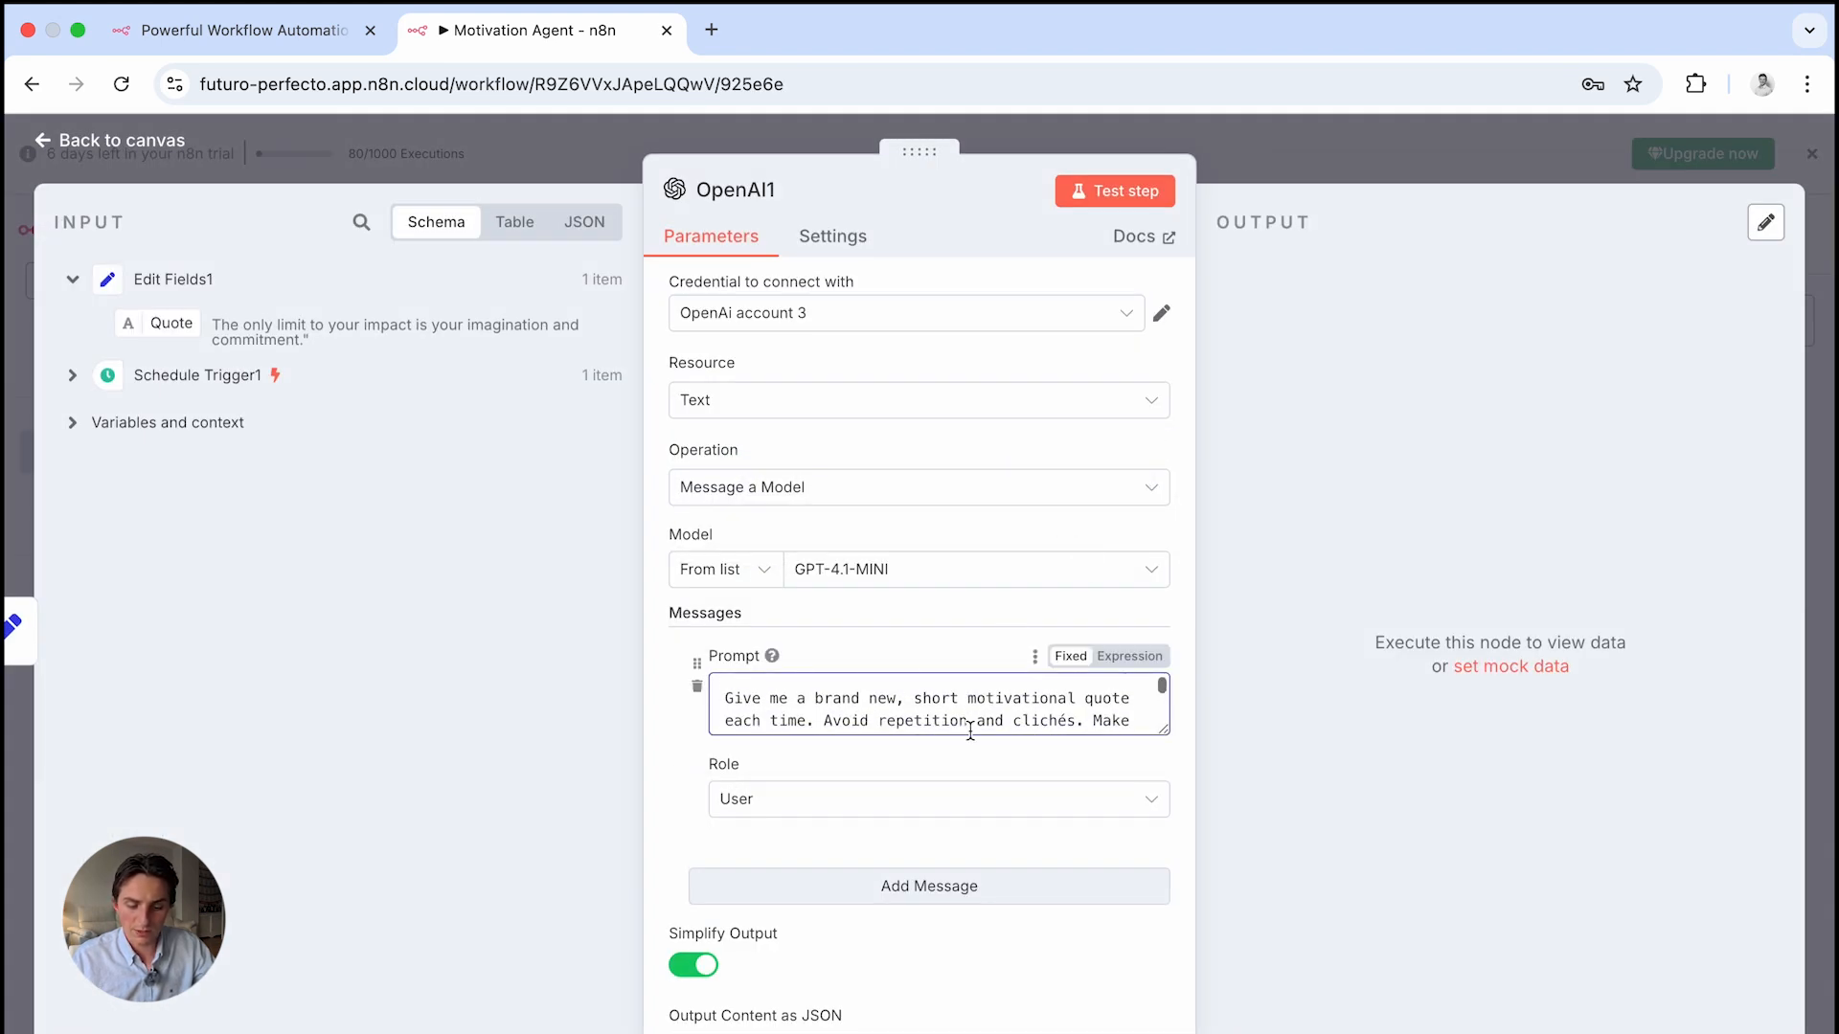
scroll(940, 700, down, 1)
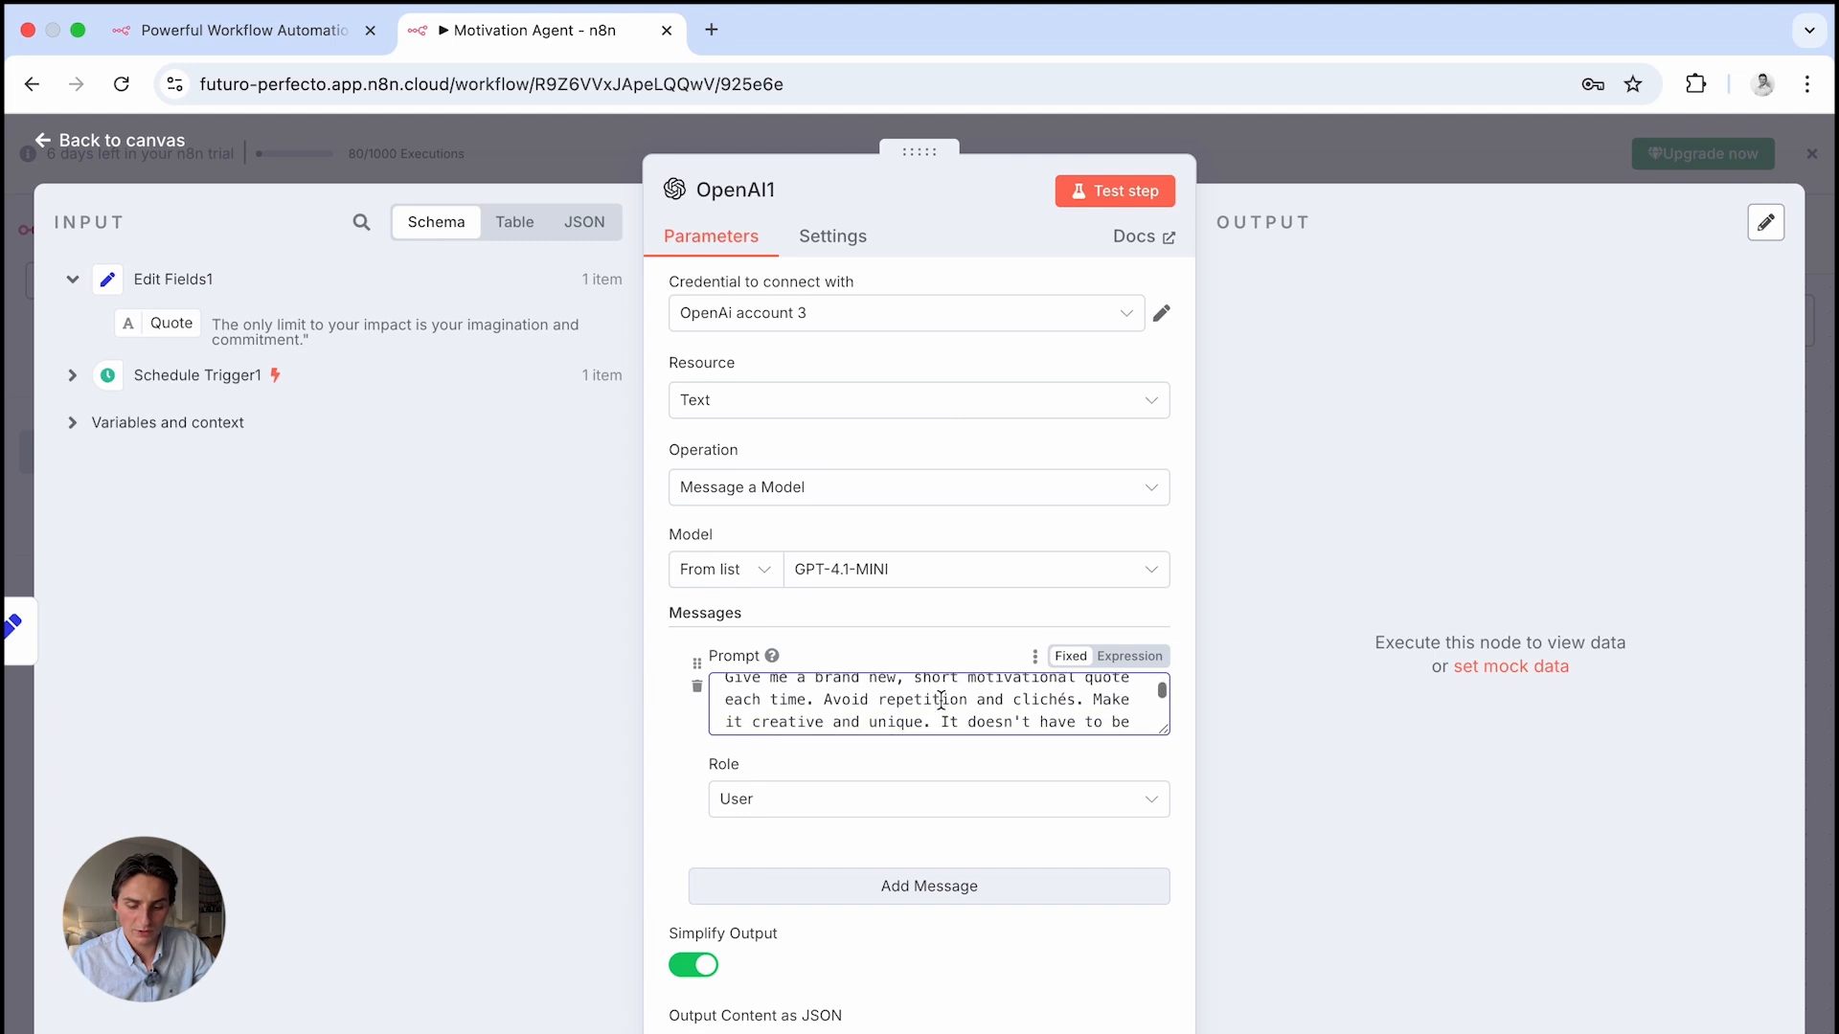
scroll(940, 701, down, 1)
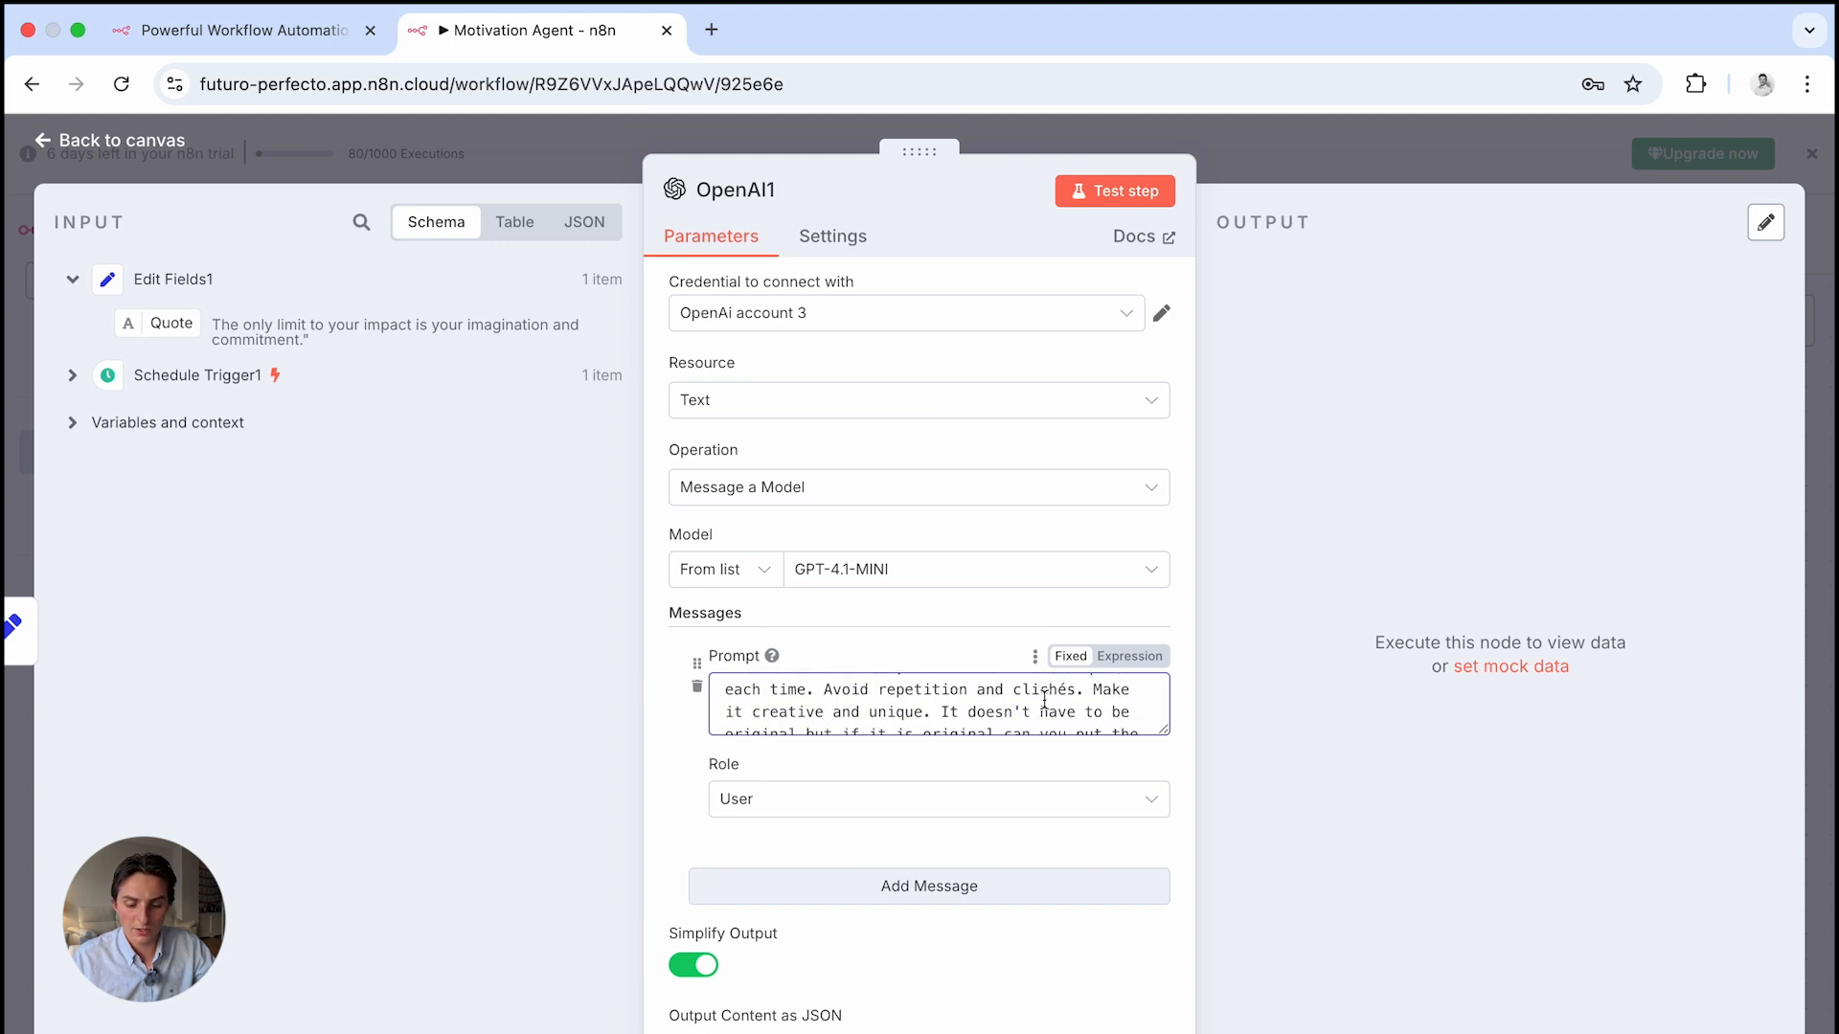
scroll(1066, 704, down, 1)
drag(1163, 731, 1208, 875)
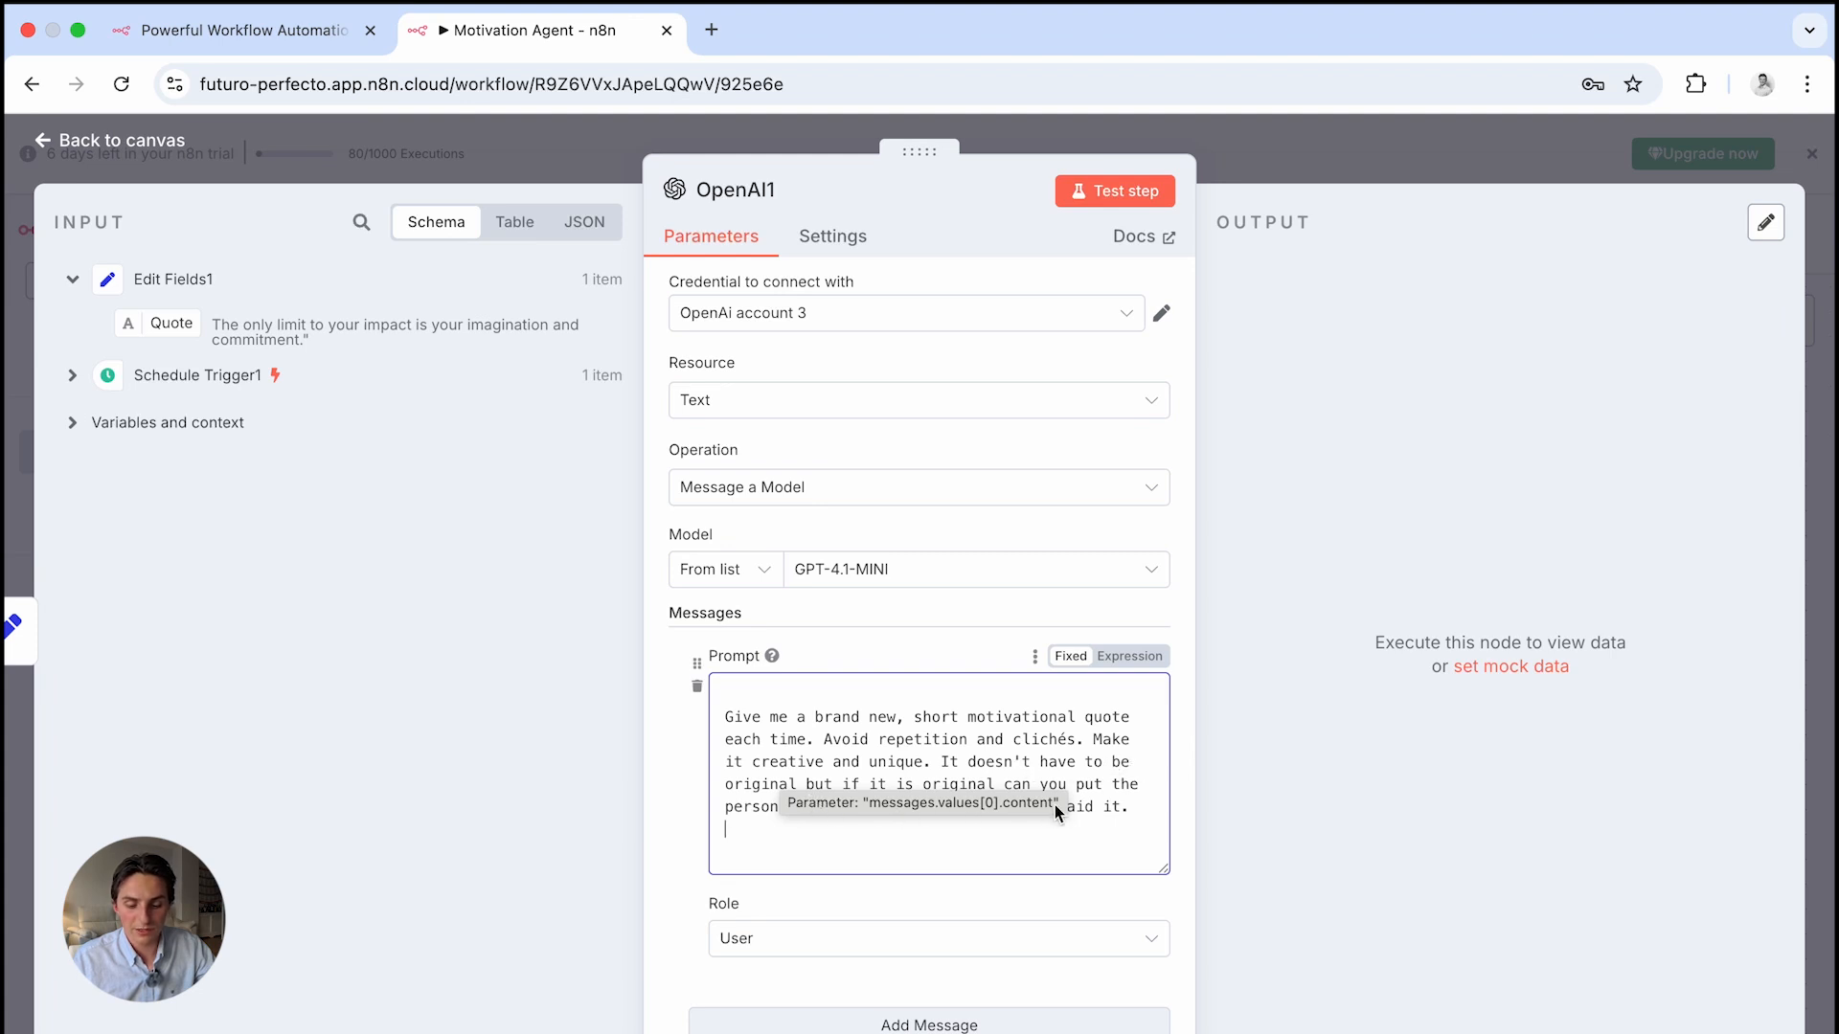
scroll(1044, 802, down, 1)
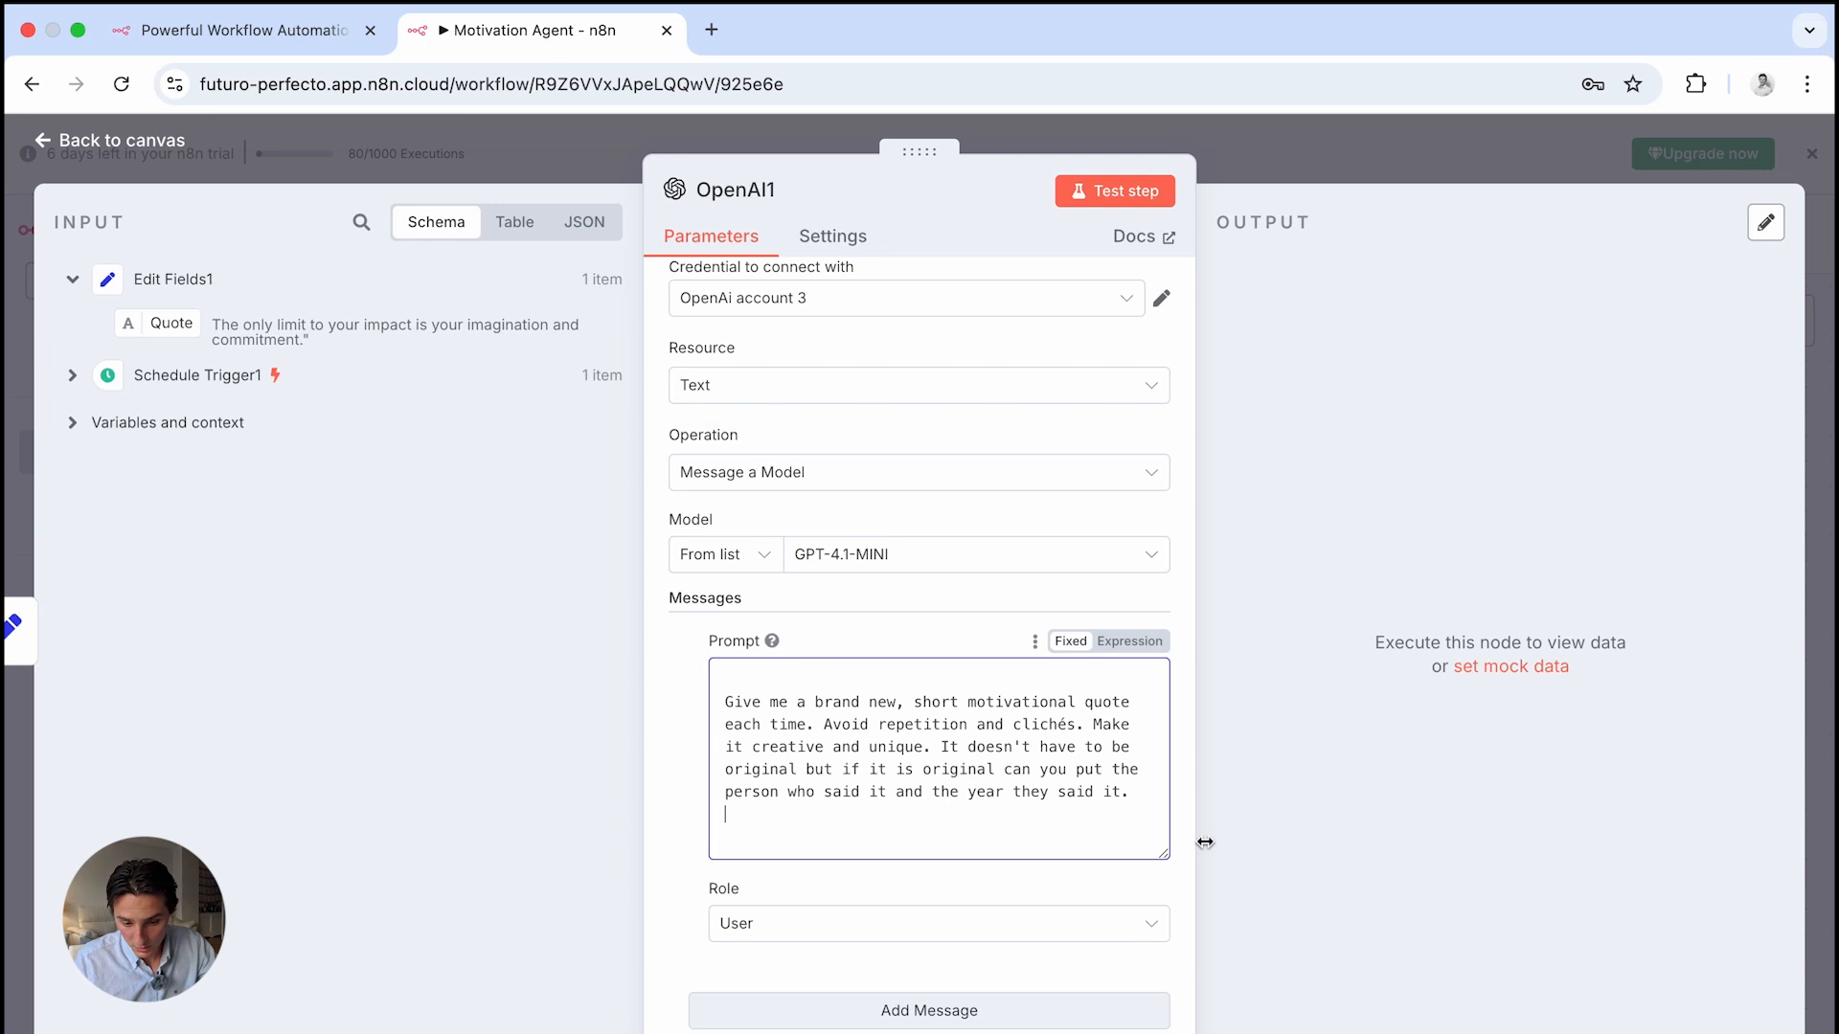
scroll(997, 826, down, 3)
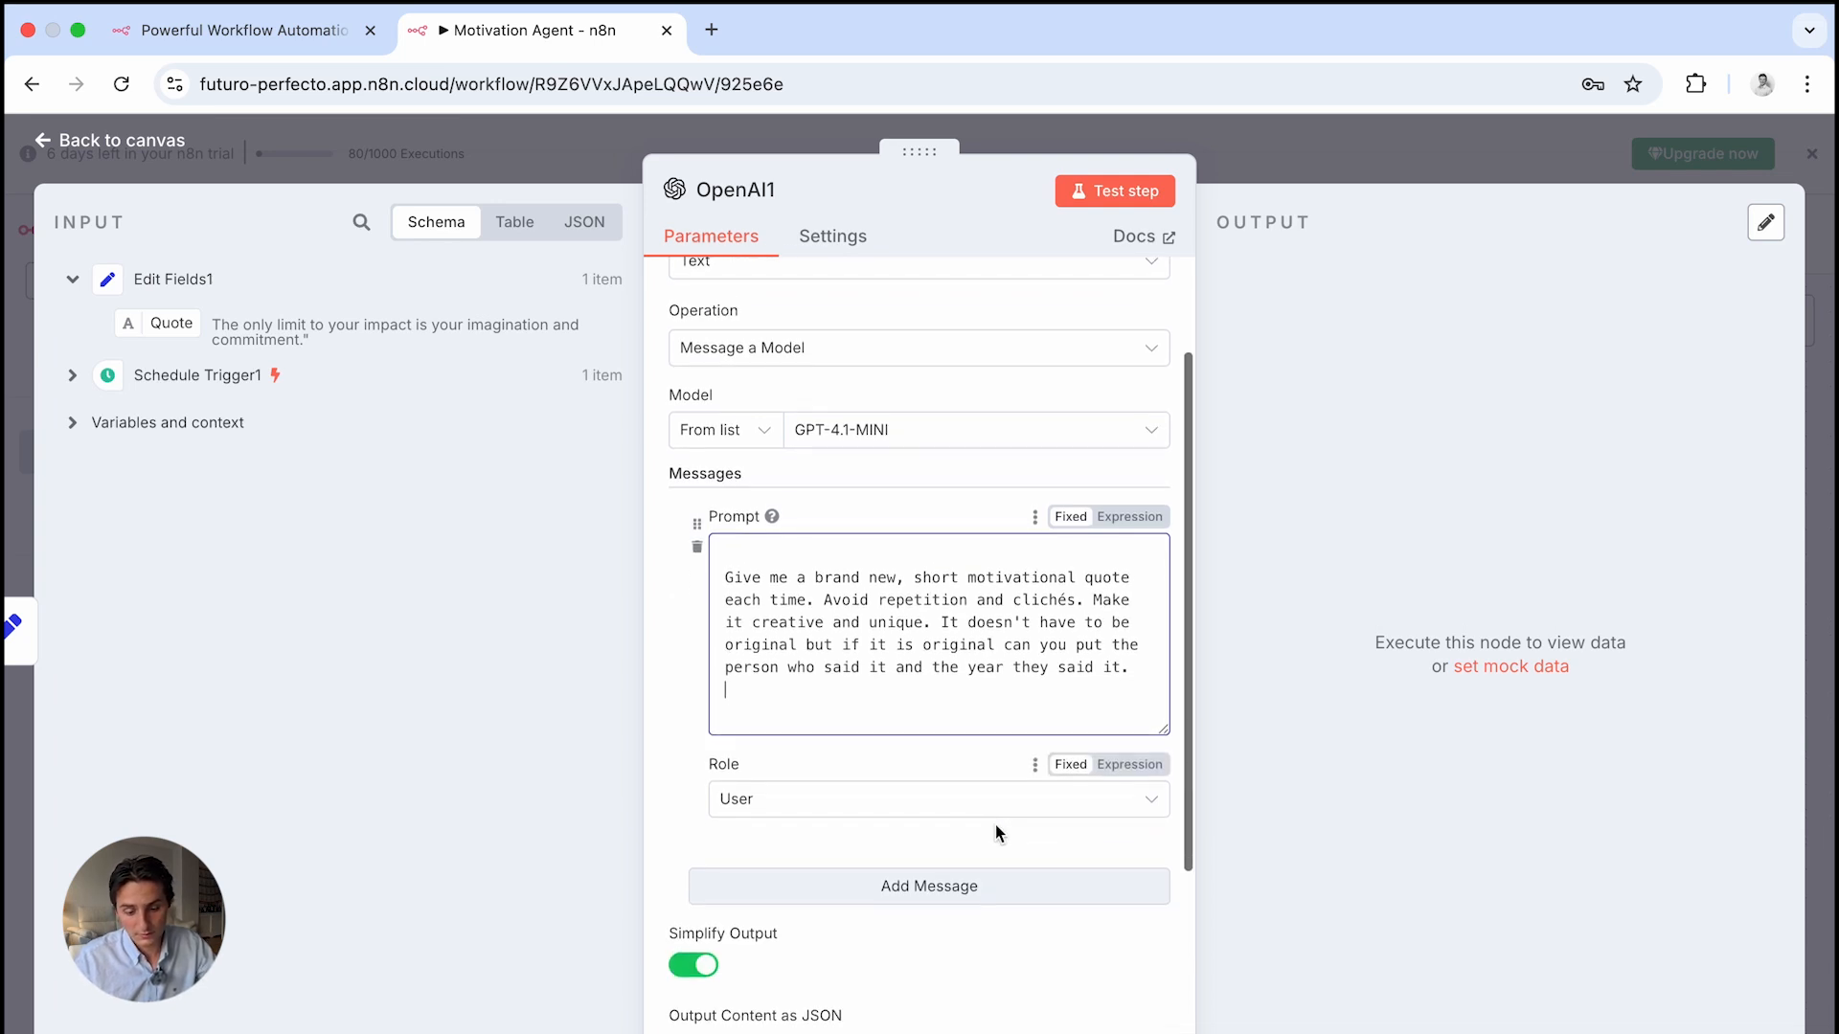
scroll(997, 825, up, 3)
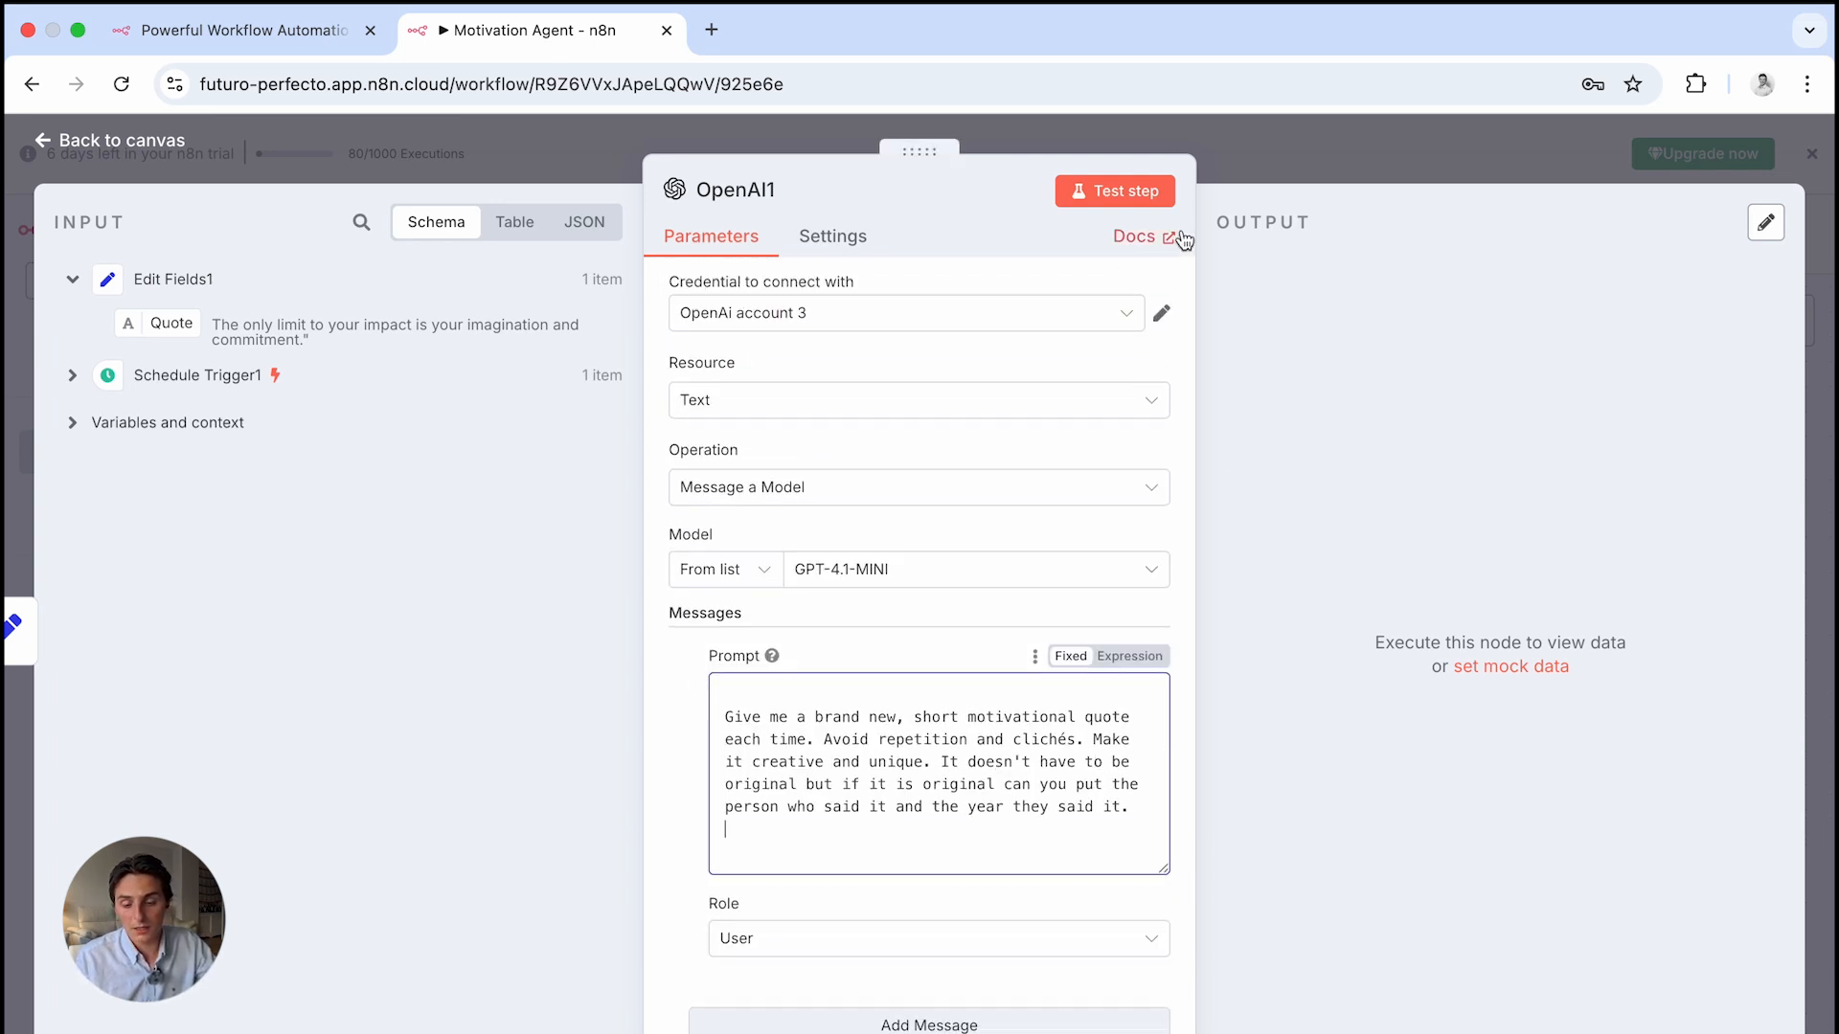
Test OpenAI1, which returns the quote 'Change the question; the answer will change your life.'
click(1108, 199)
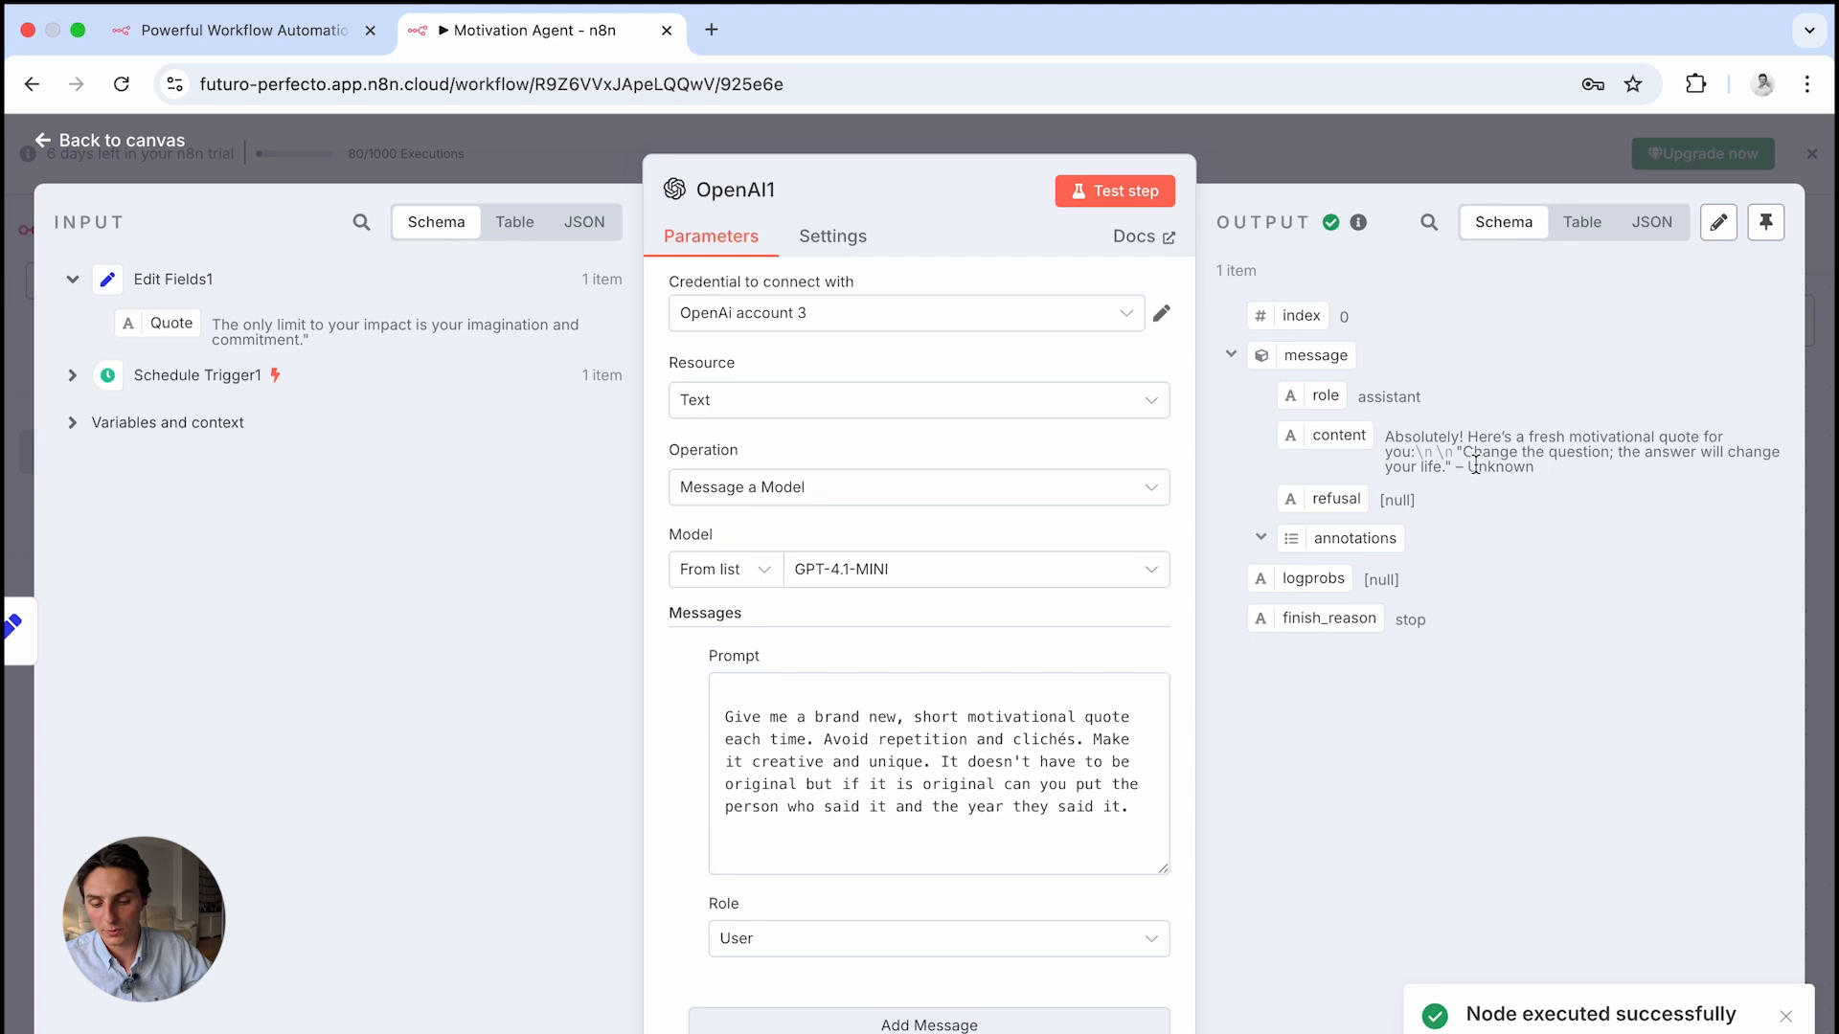
drag(1390, 438, 1527, 475)
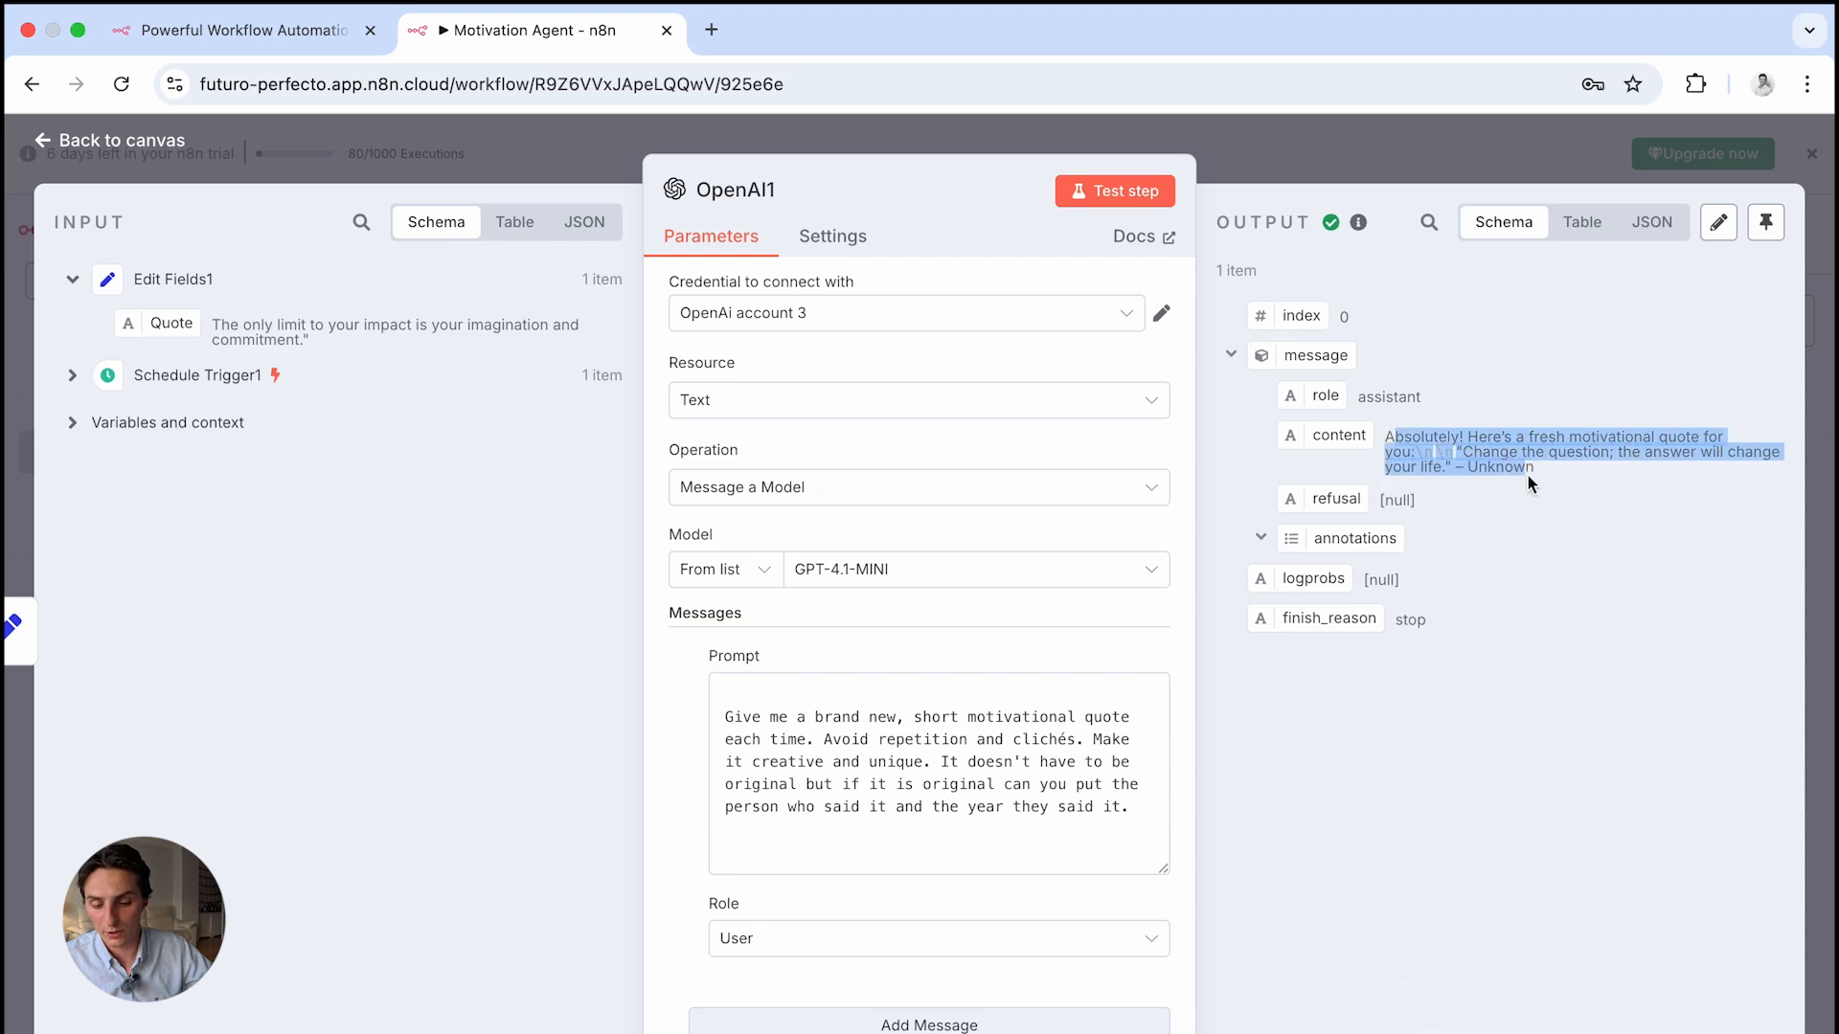
click(1392, 443)
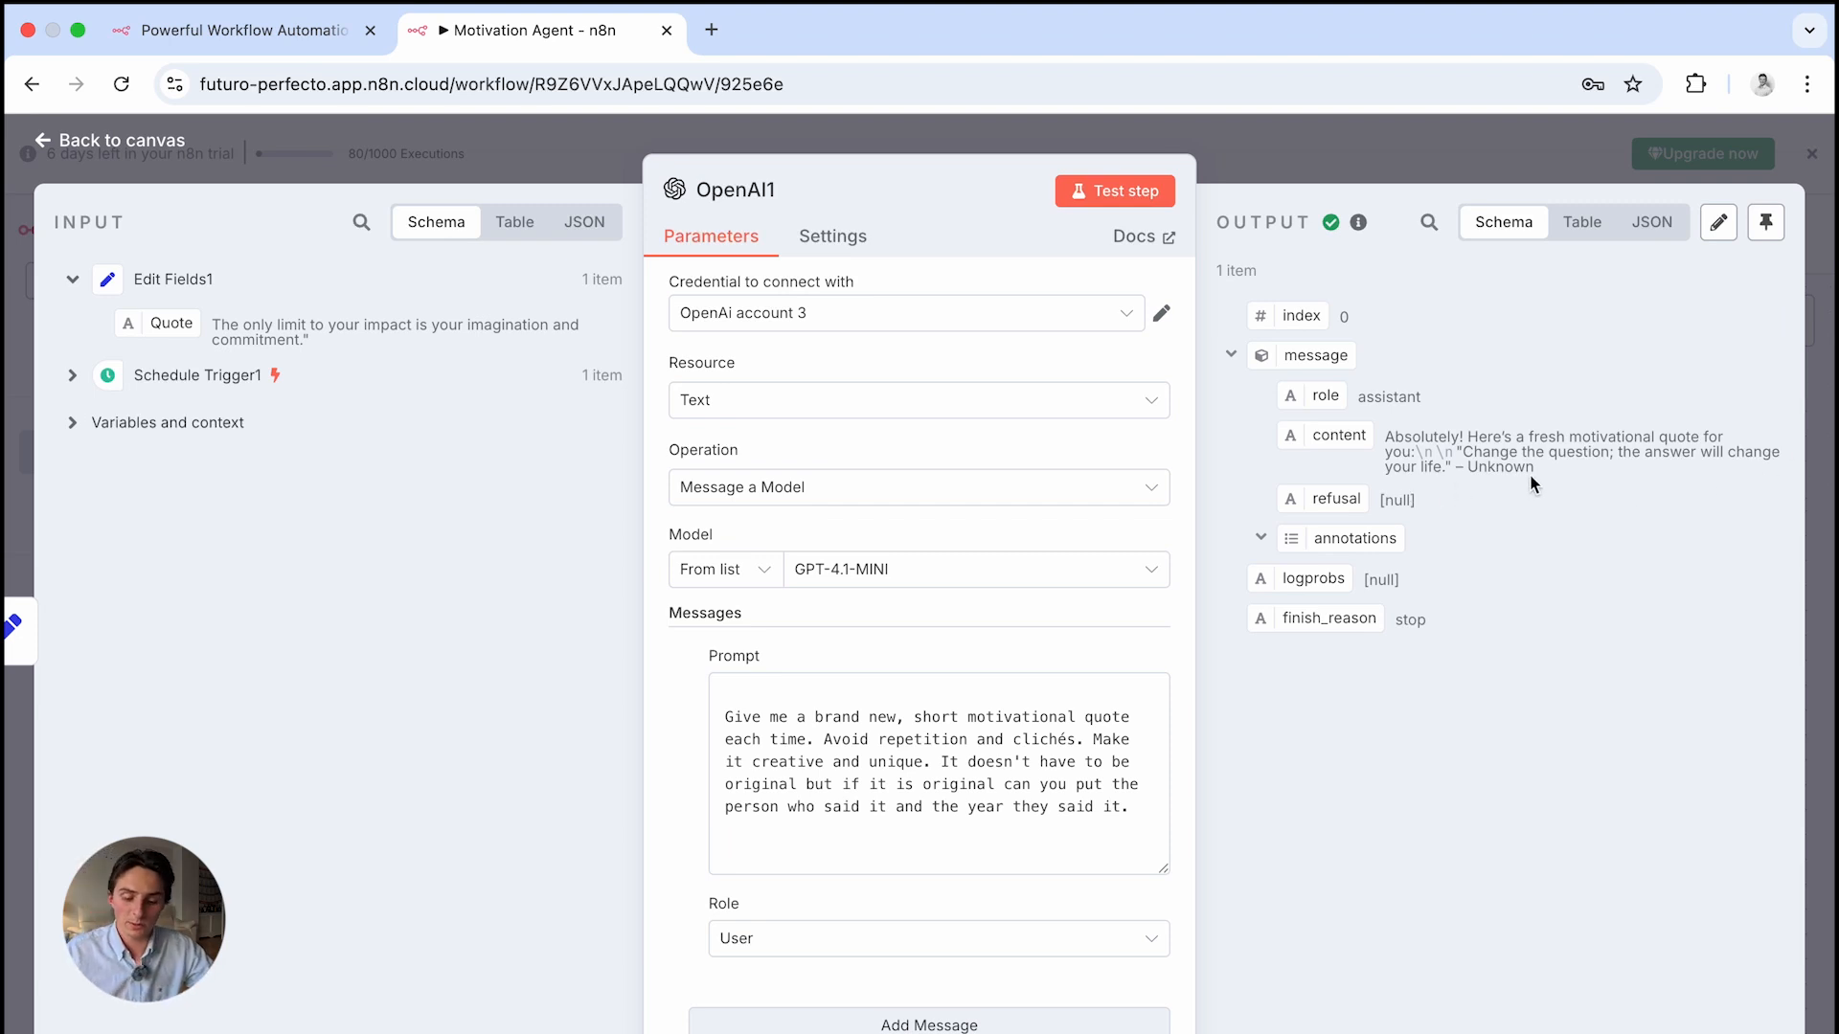
Add a Gmail 'send a message' node after OpenAI1
click(1252, 165)
click(1390, 491)
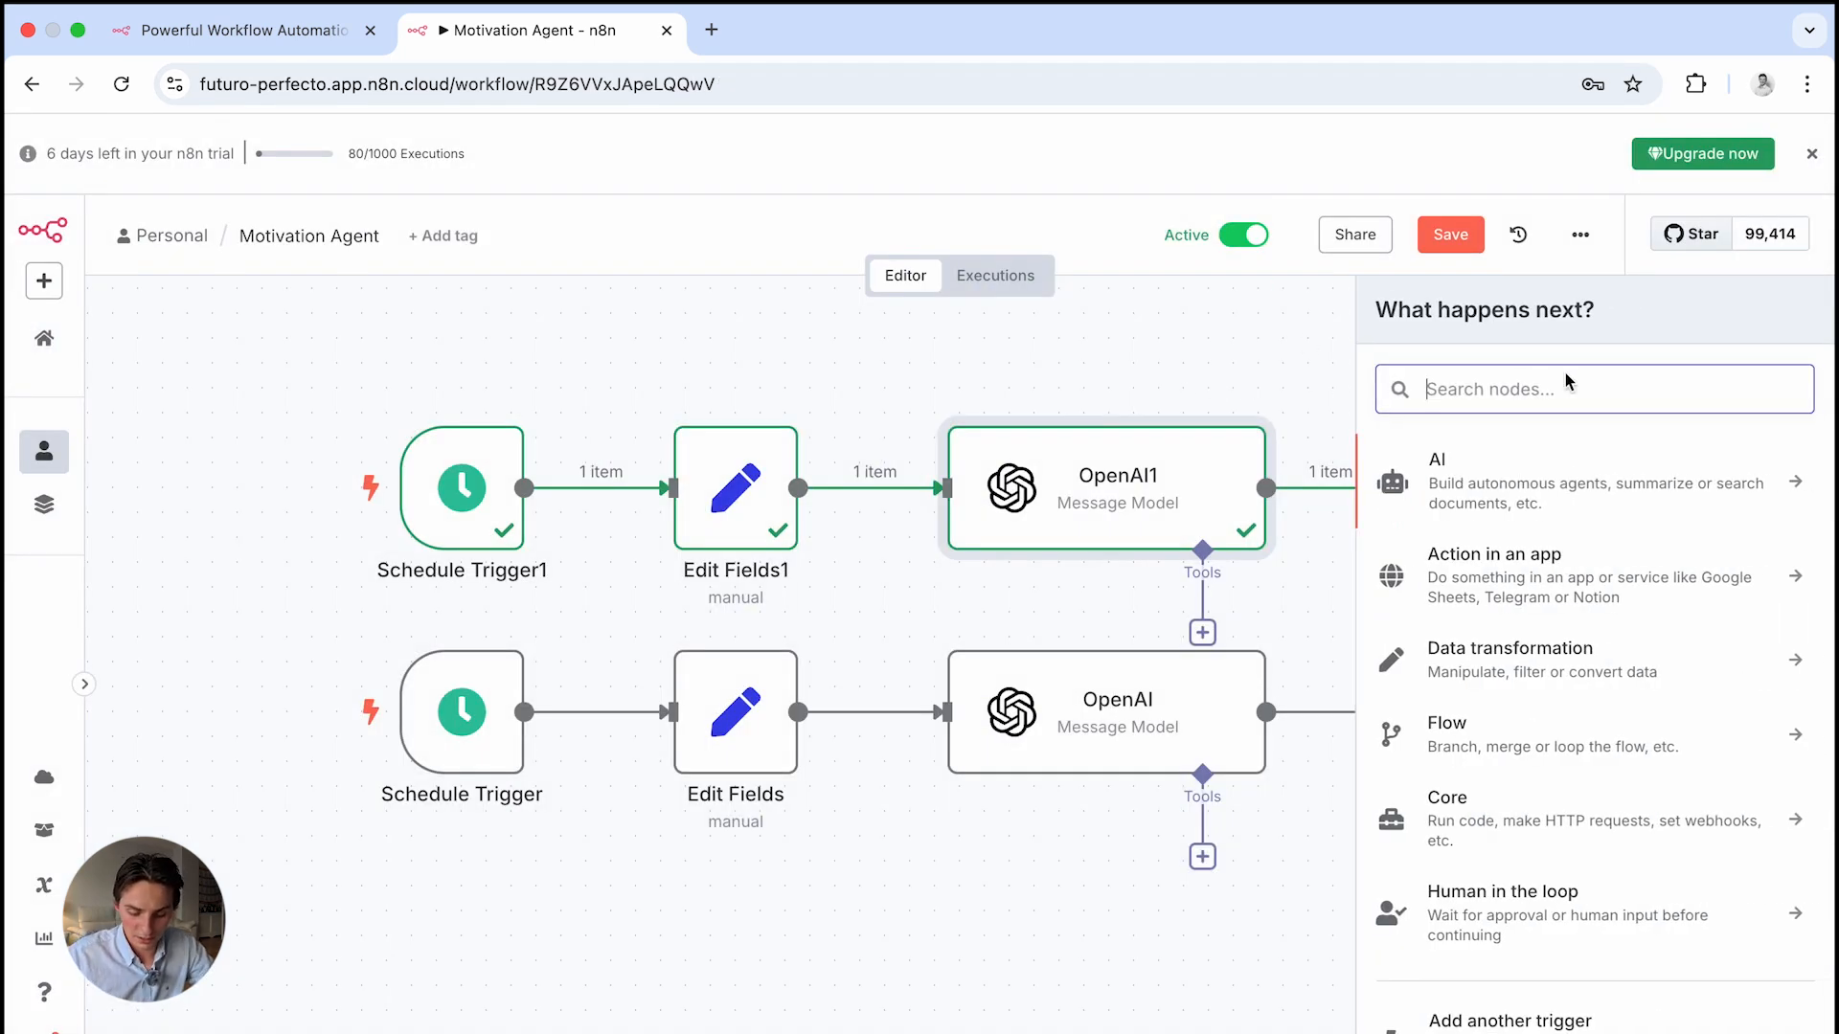
text(gm)
click(1571, 460)
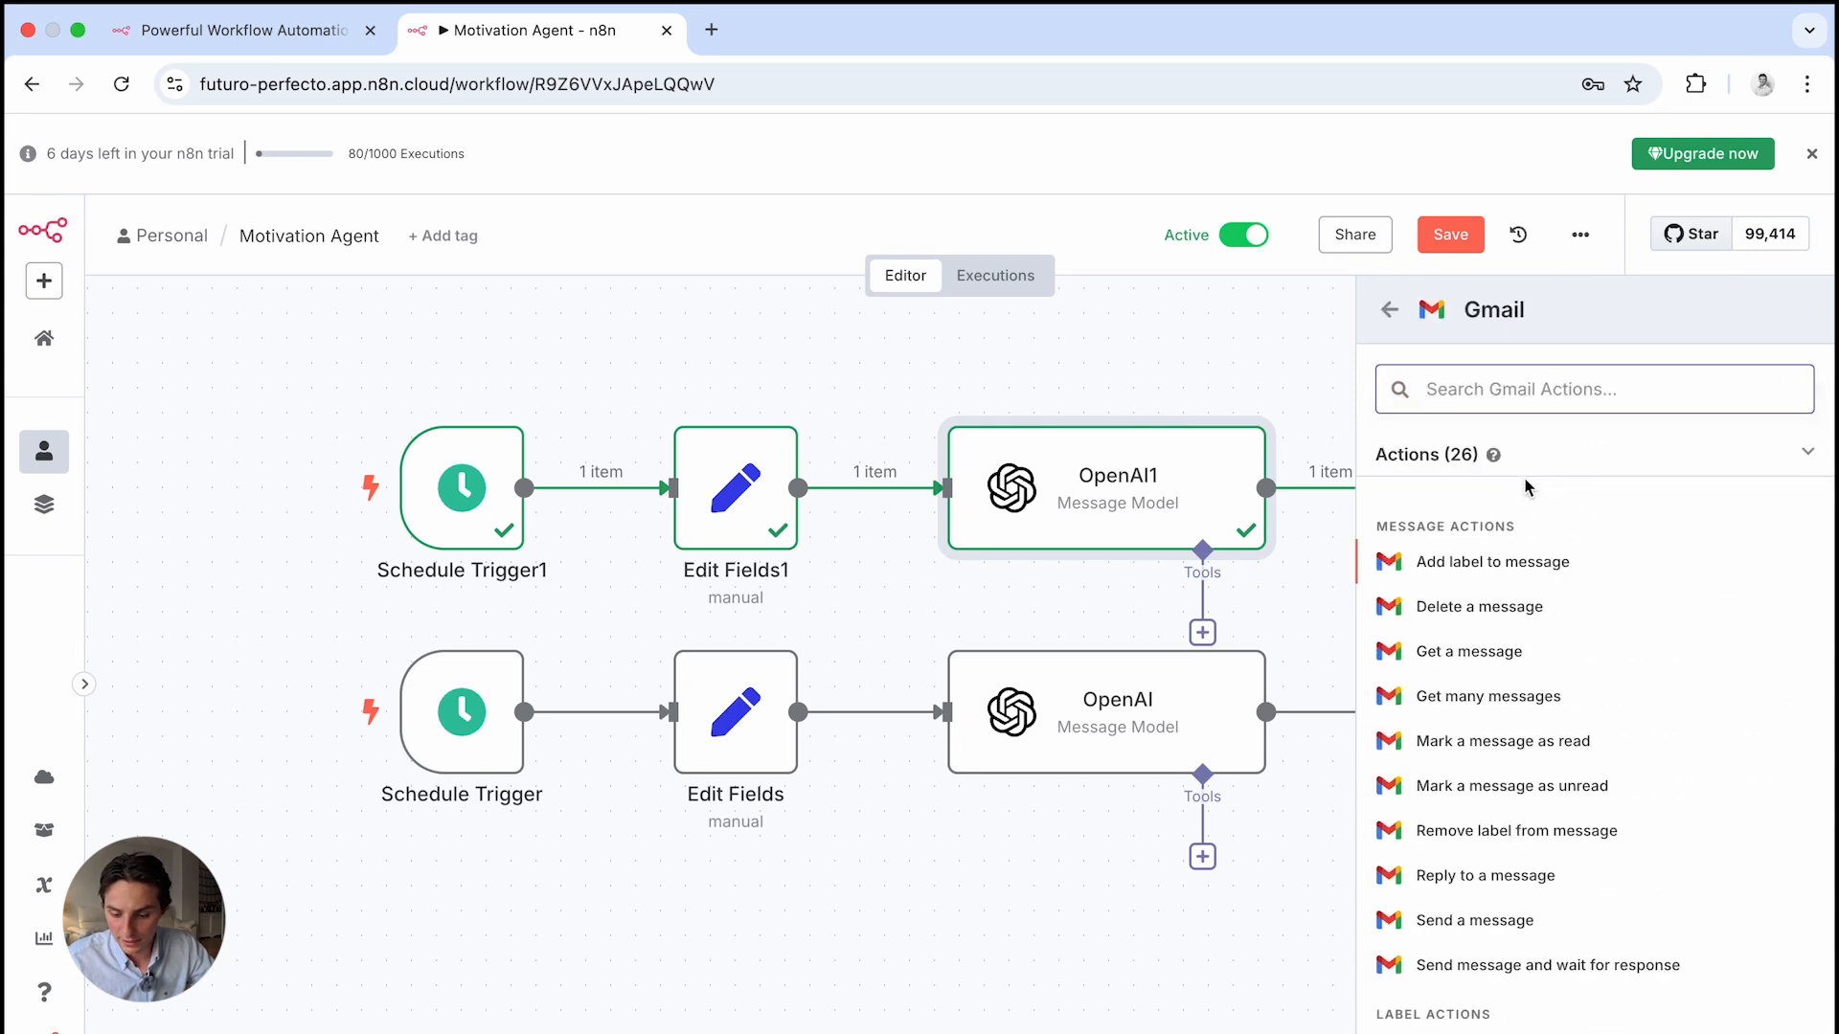
click(1506, 931)
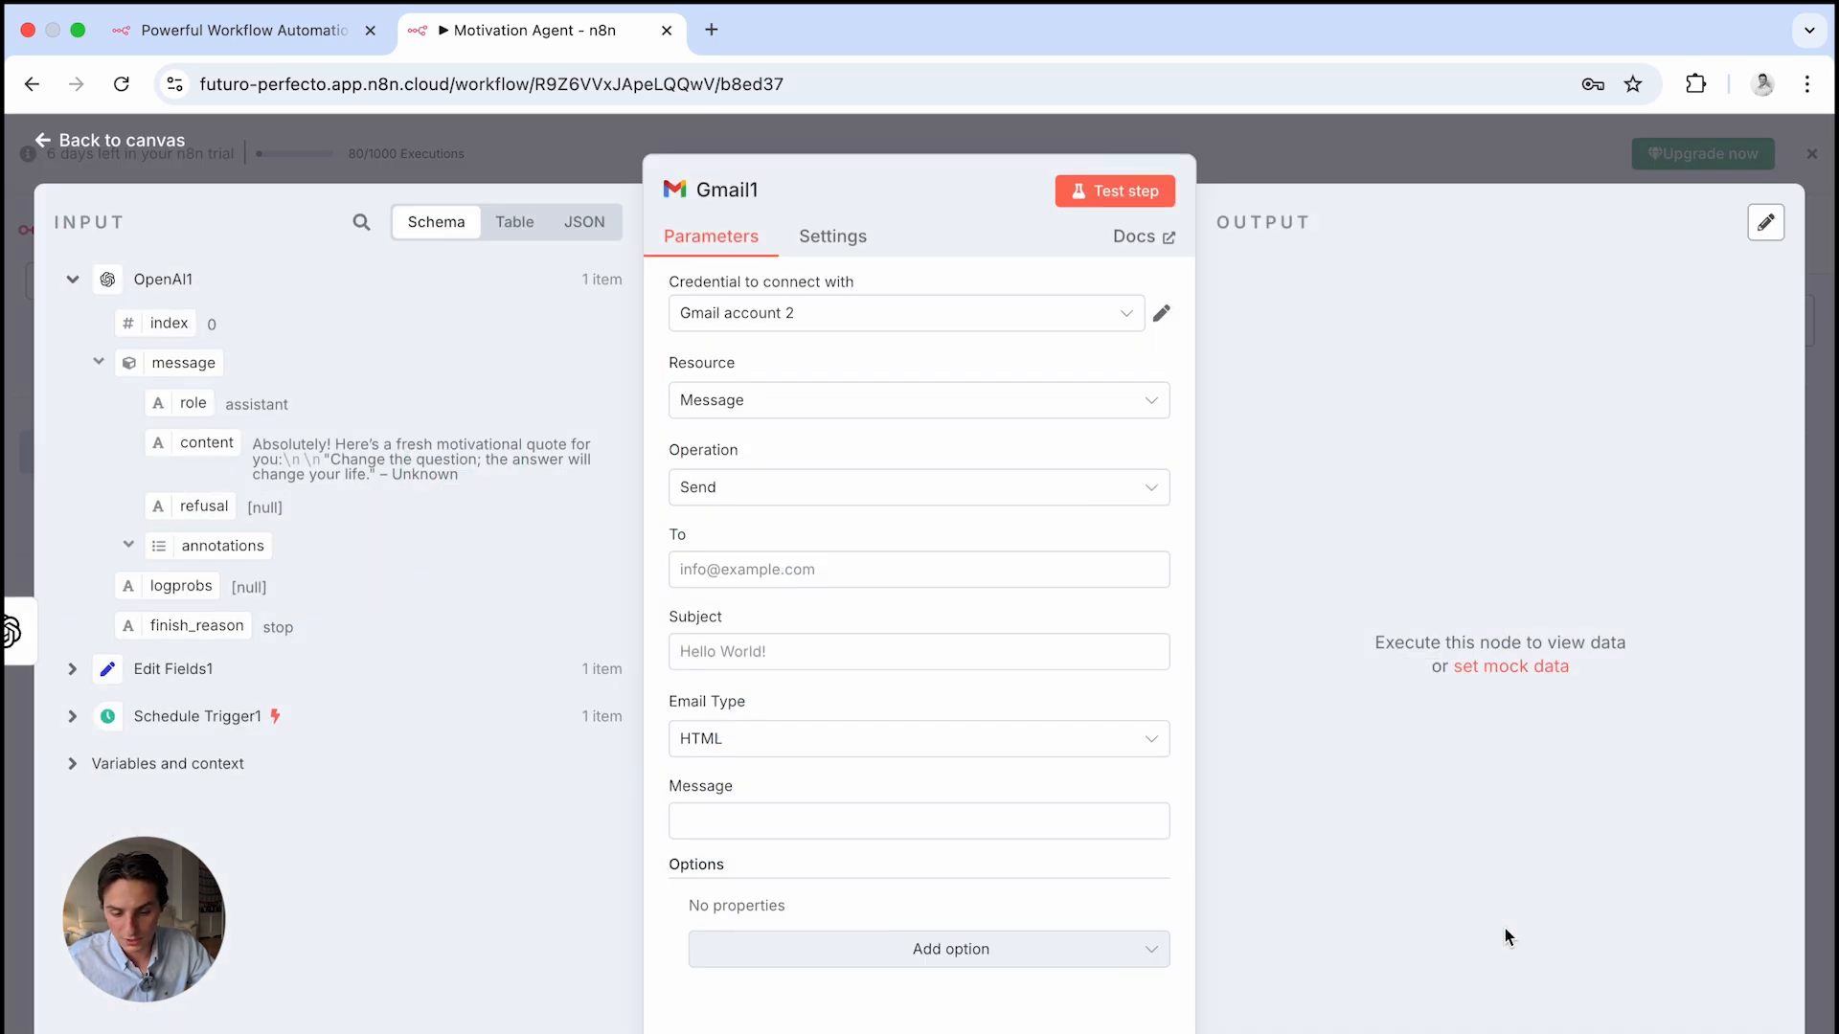
Start a new Gmail credential, then close it without connecting
click(1119, 323)
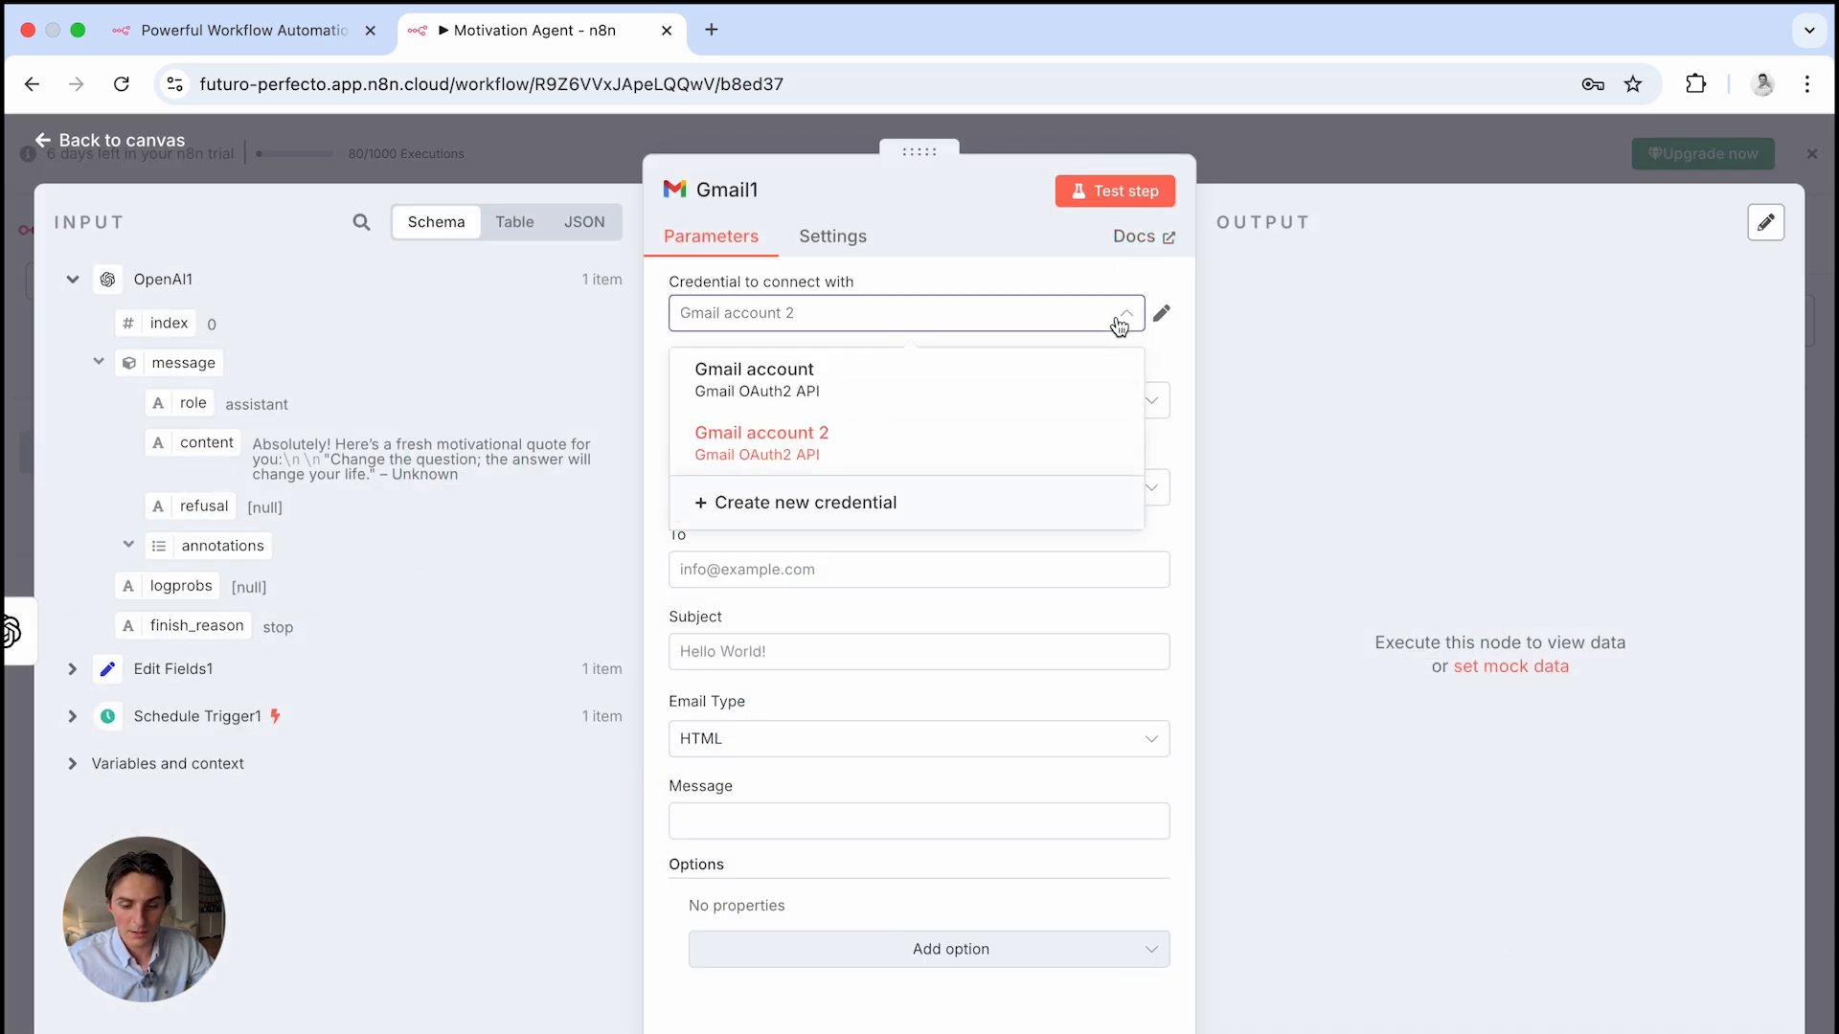
click(860, 504)
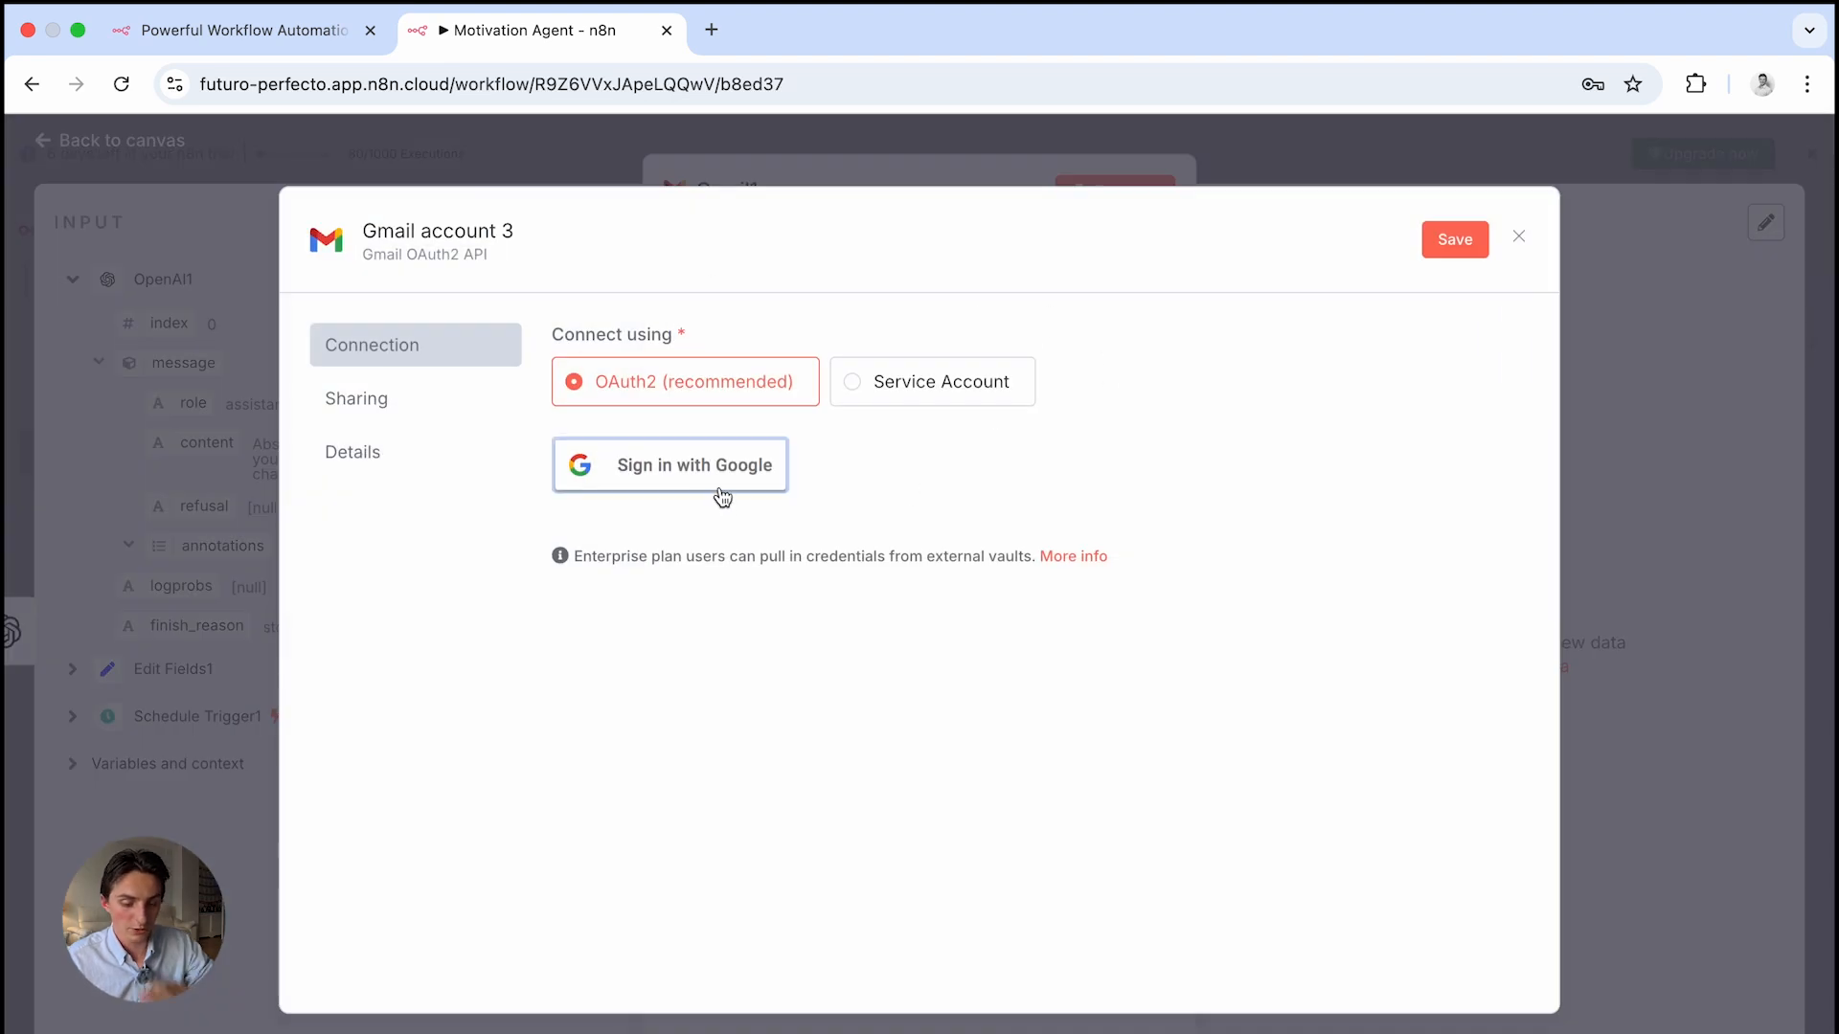
click(1520, 239)
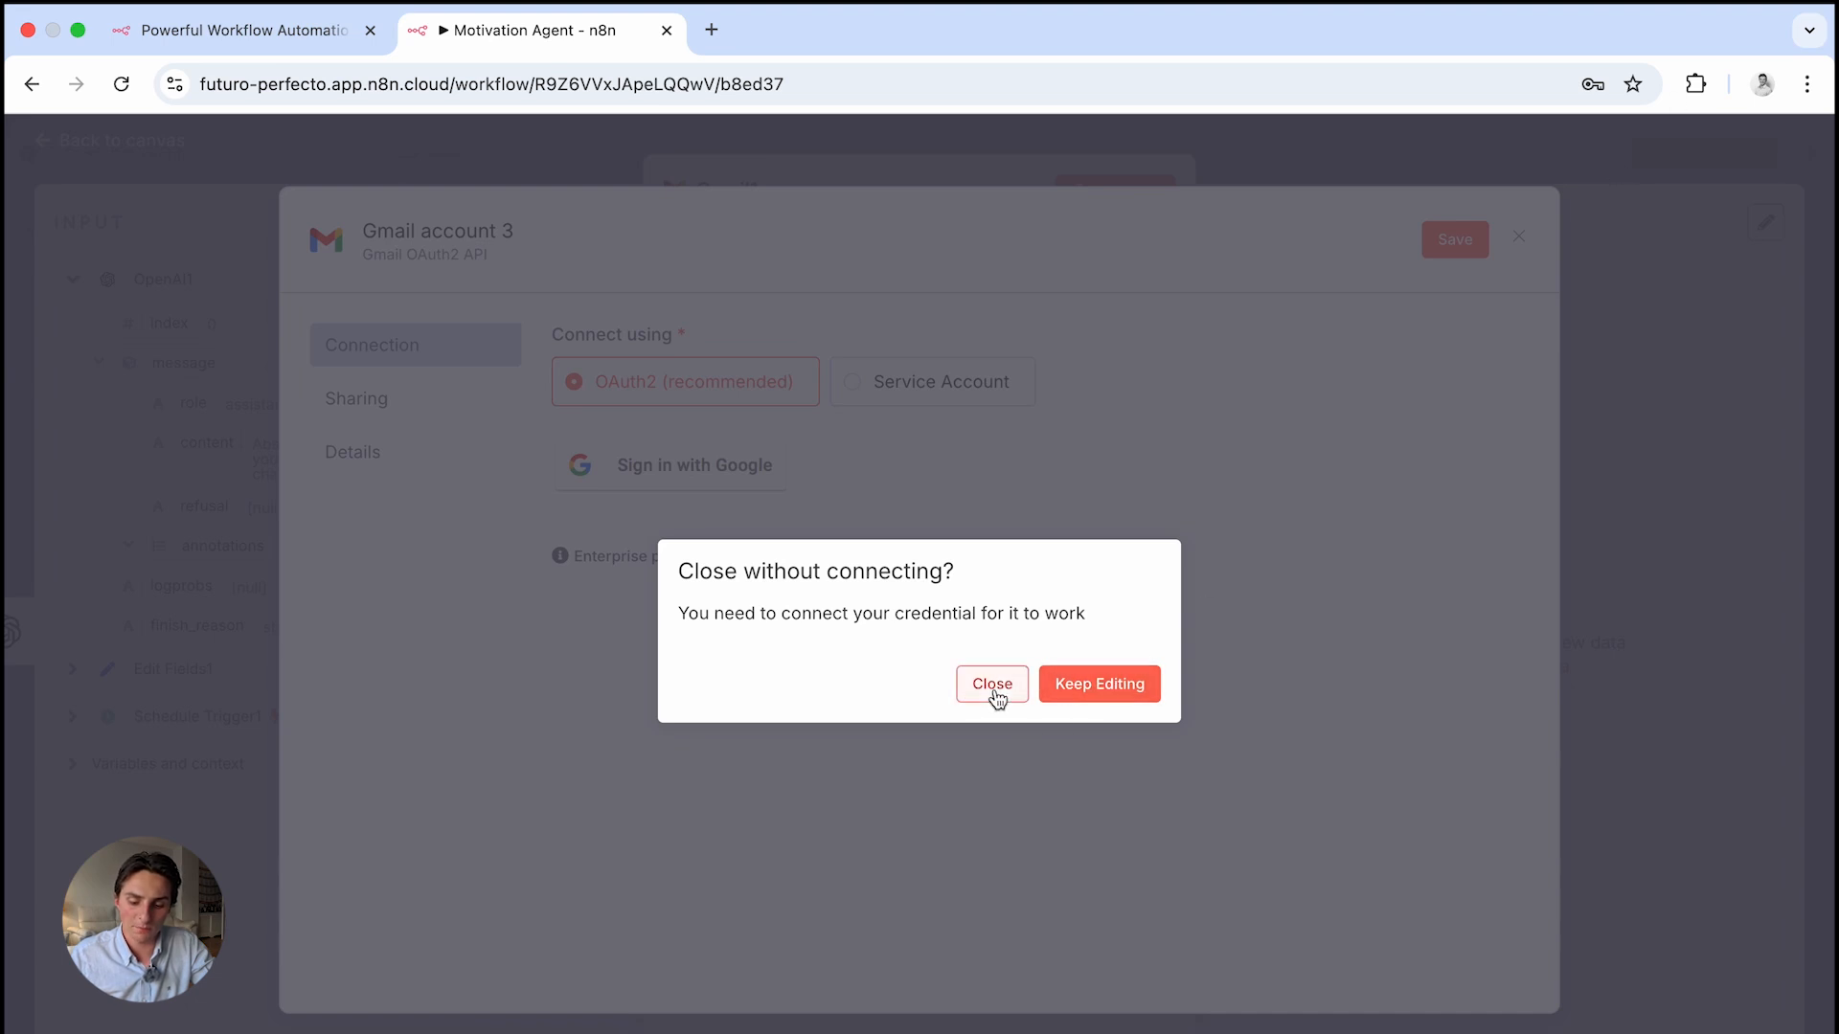
click(1072, 691)
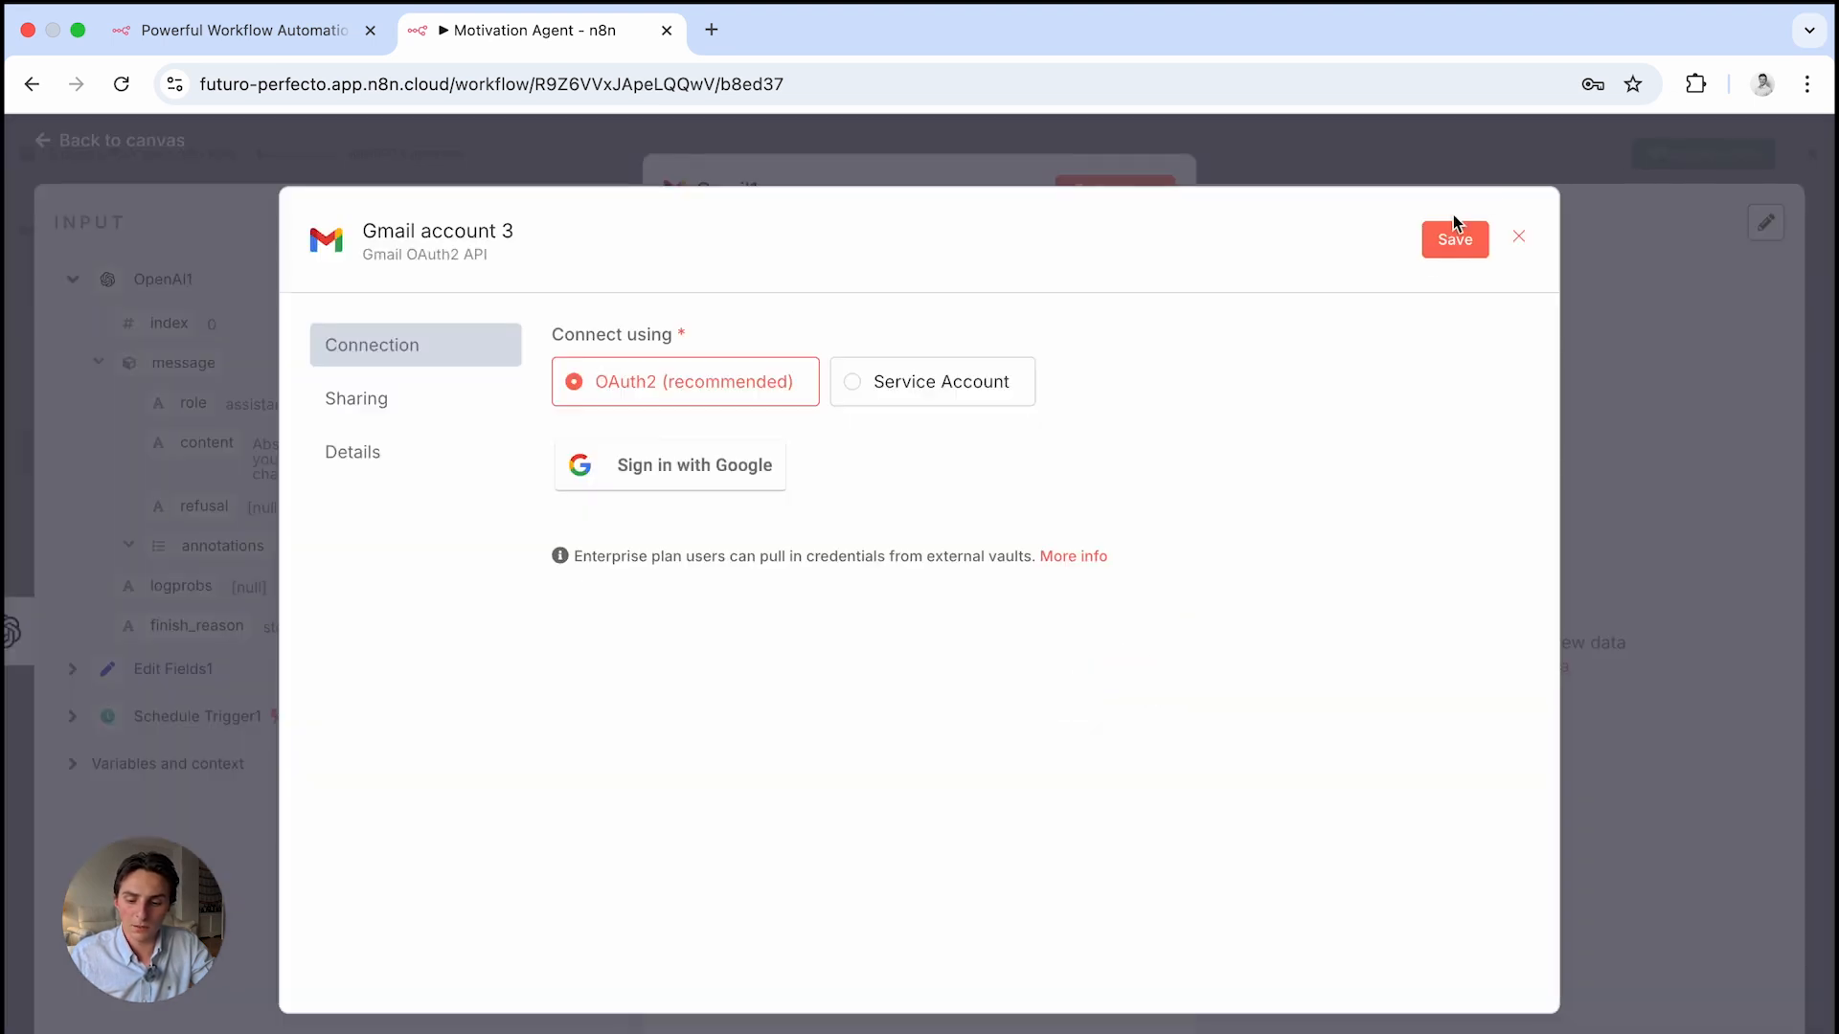
click(1521, 237)
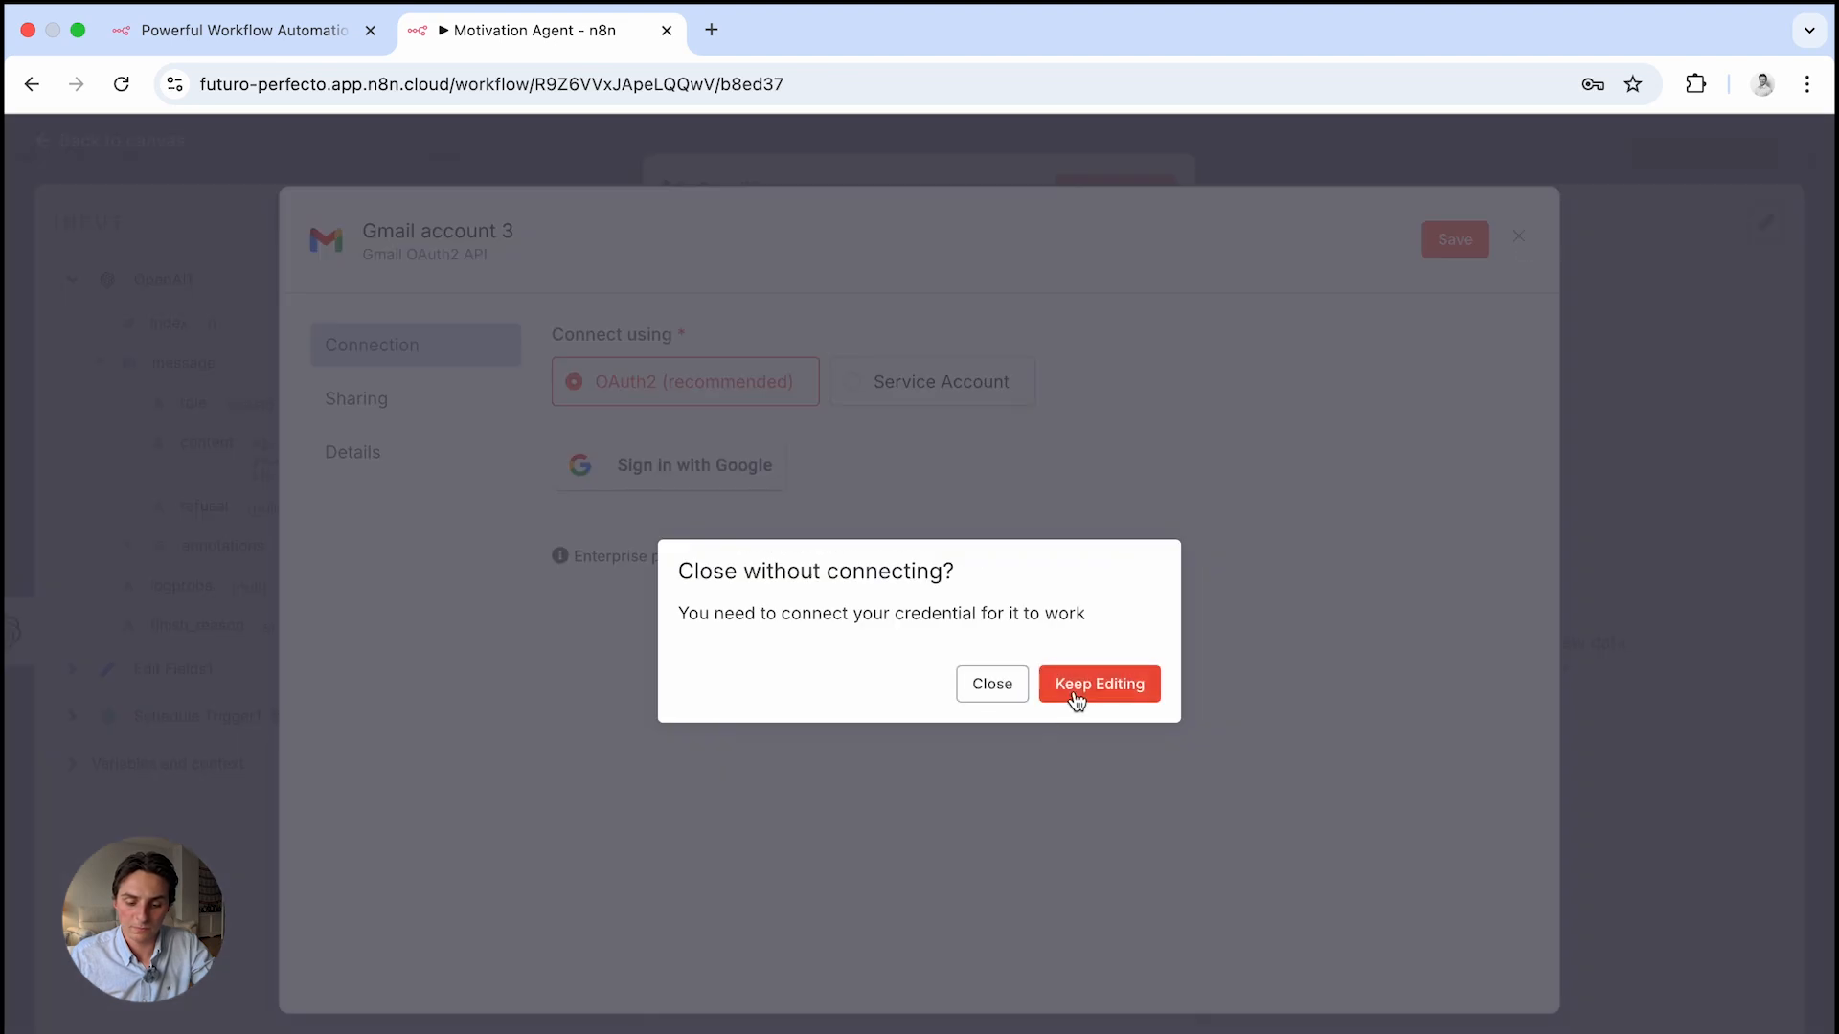
click(1074, 698)
click(1519, 237)
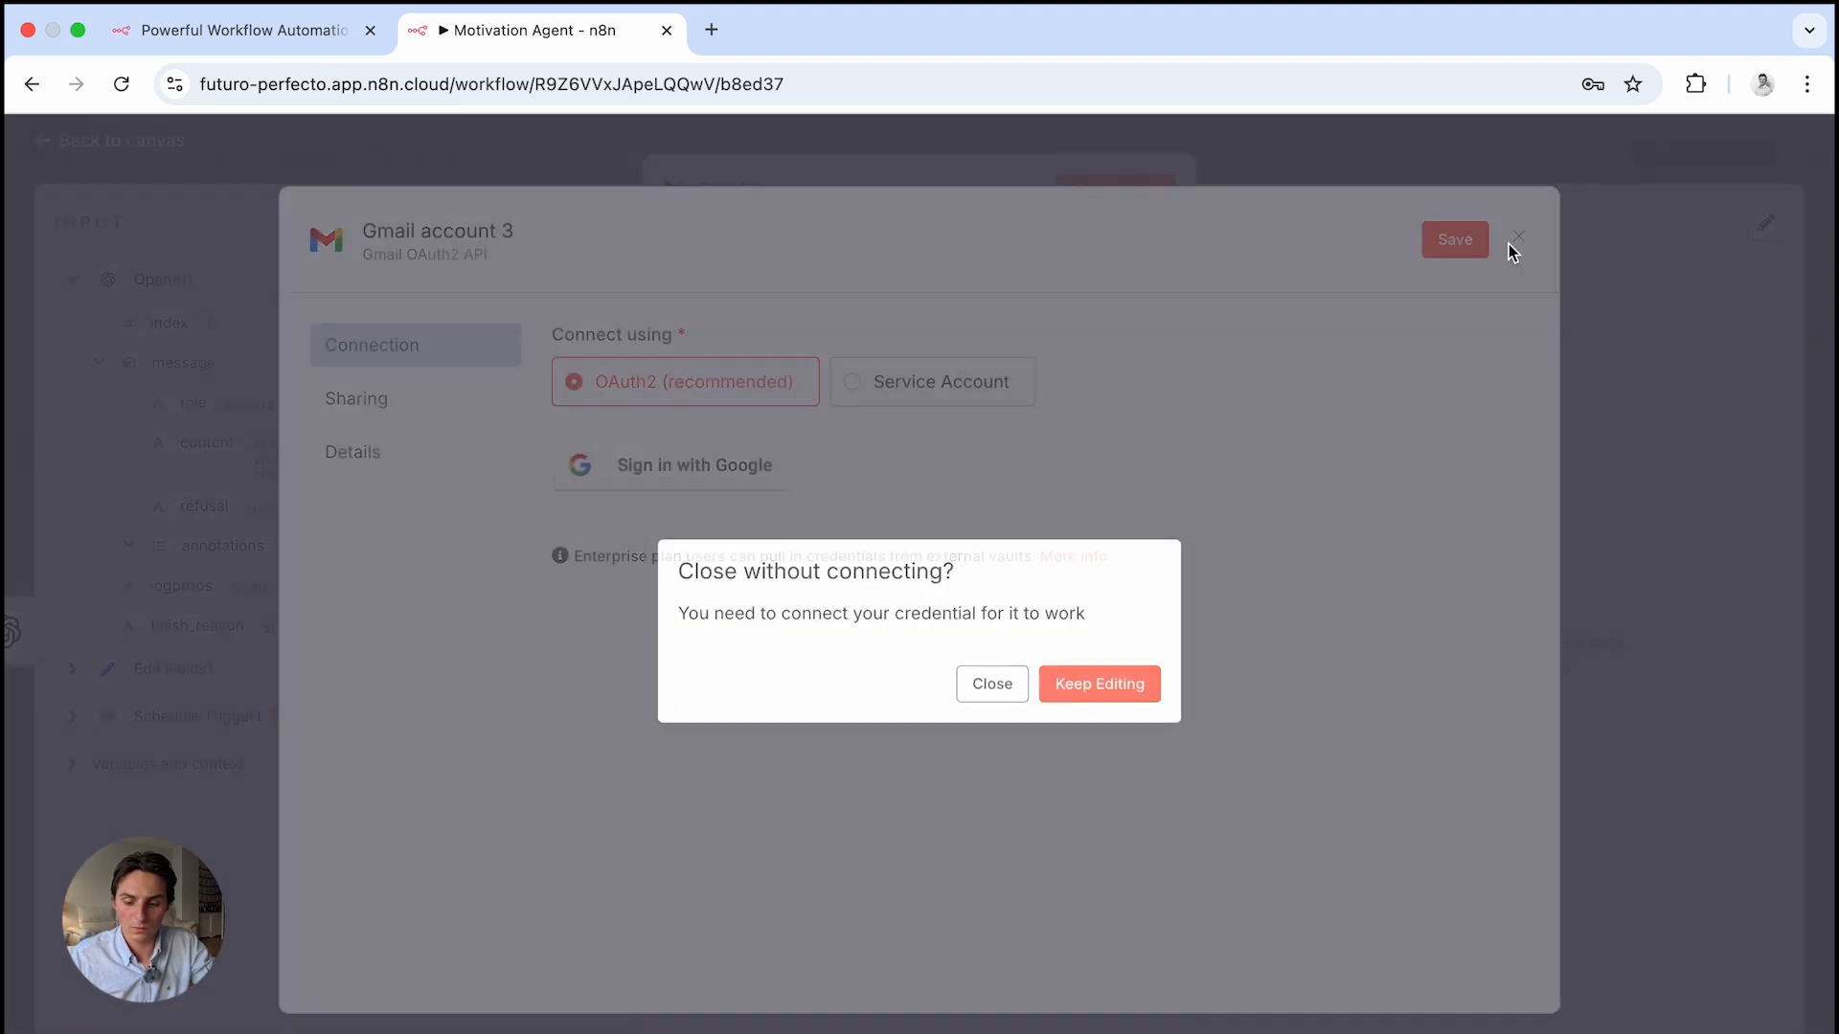
click(991, 688)
Set Gmail1's credential to Gmail account 2 and keep the Send operation
click(870, 321)
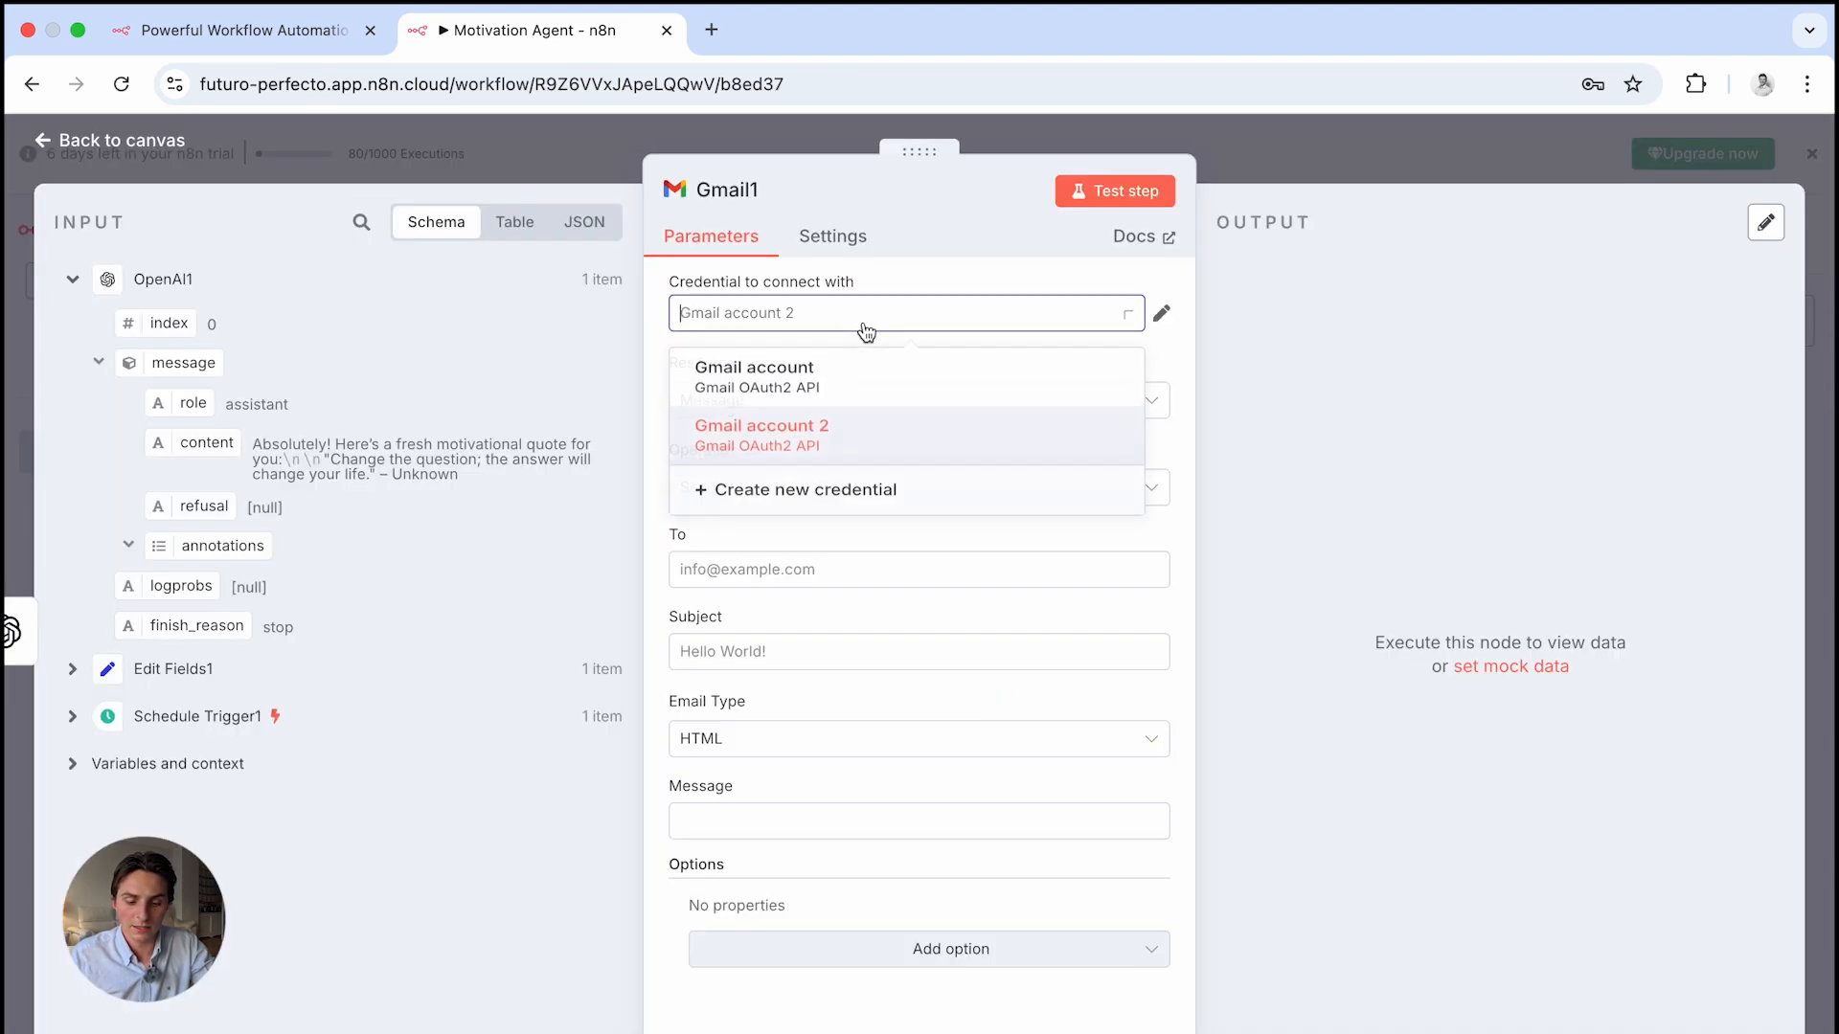
click(857, 431)
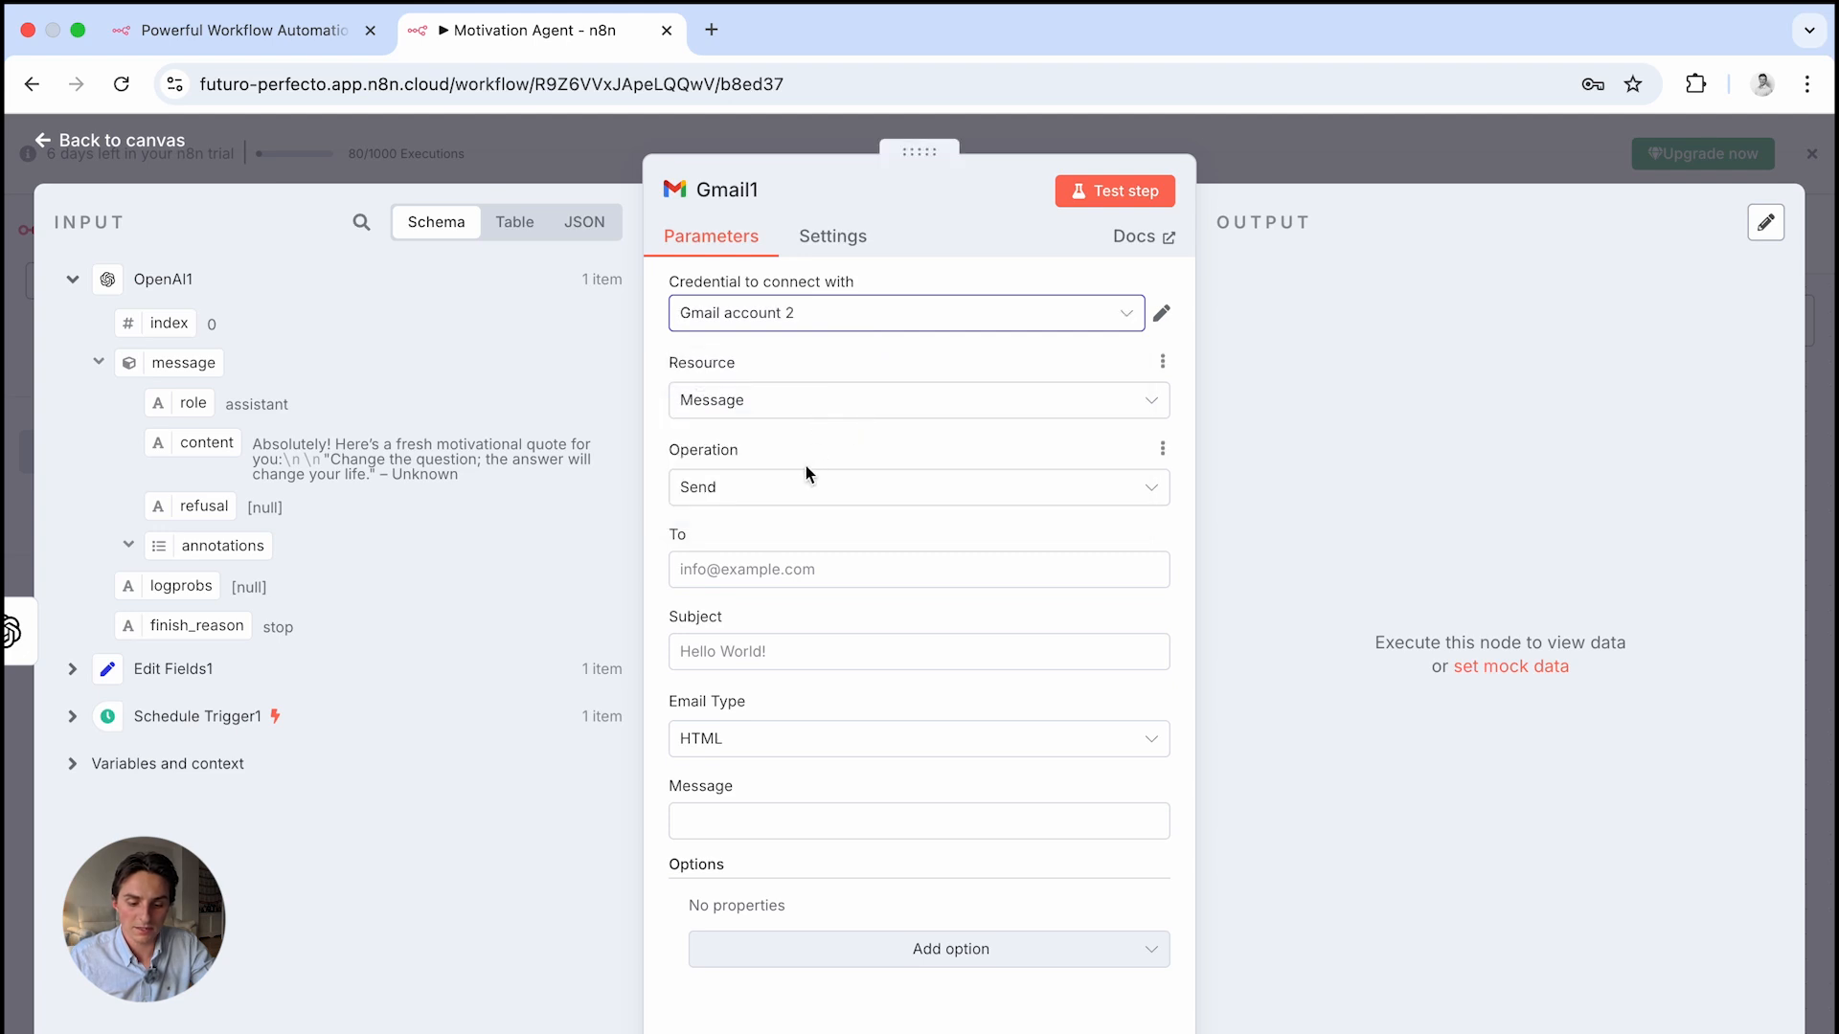
click(765, 491)
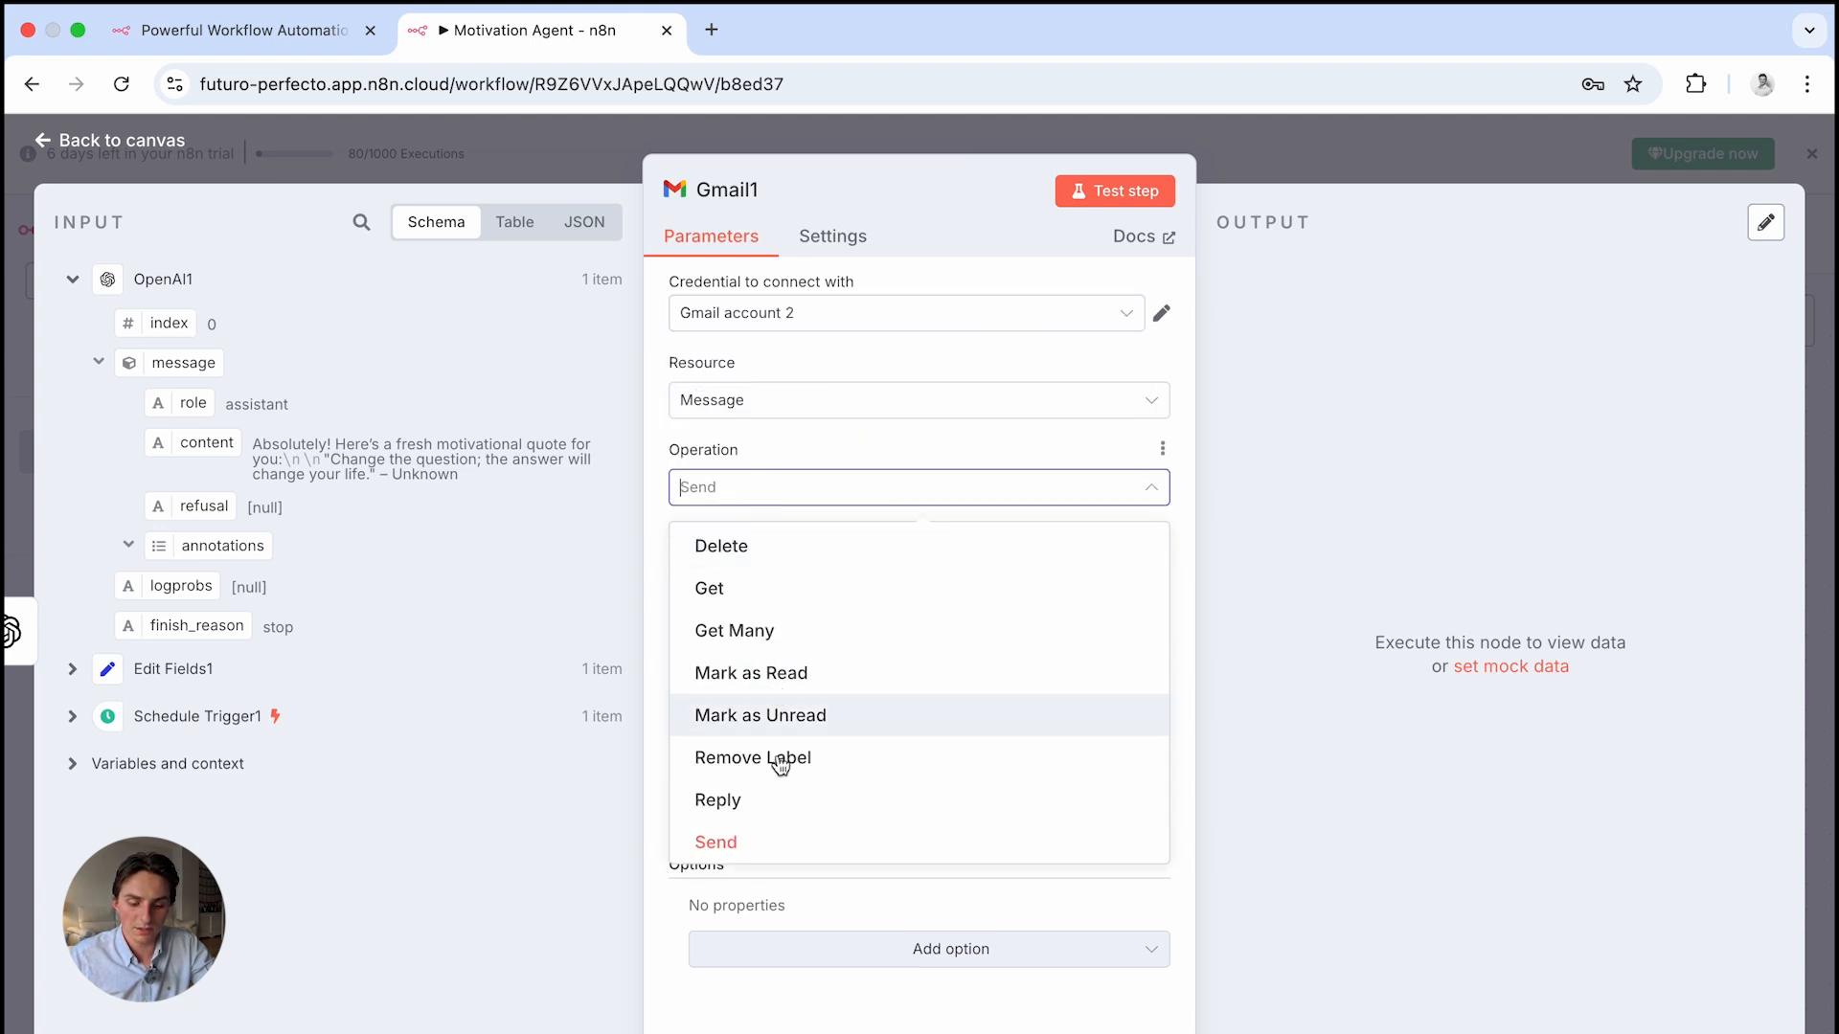
click(774, 838)
Enter the recipient's e-mail address in Gmail1's To field
click(789, 568)
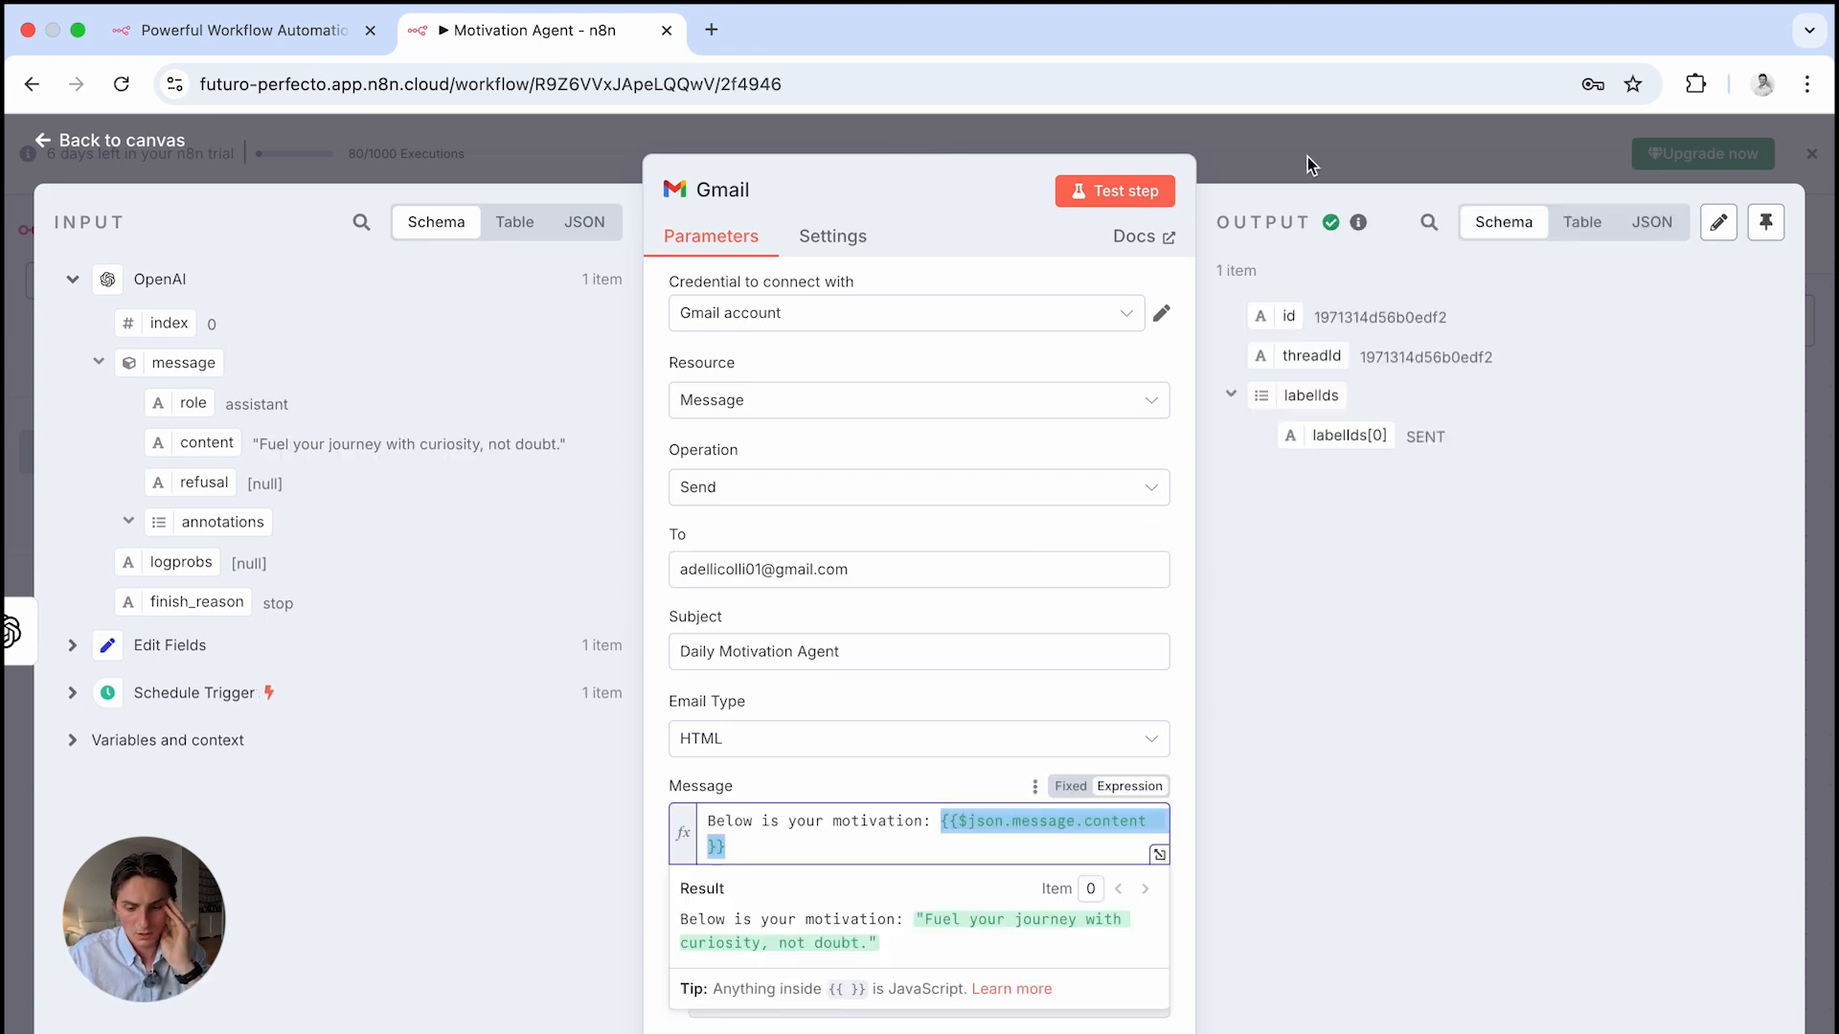
click(1313, 168)
double_click(1466, 497)
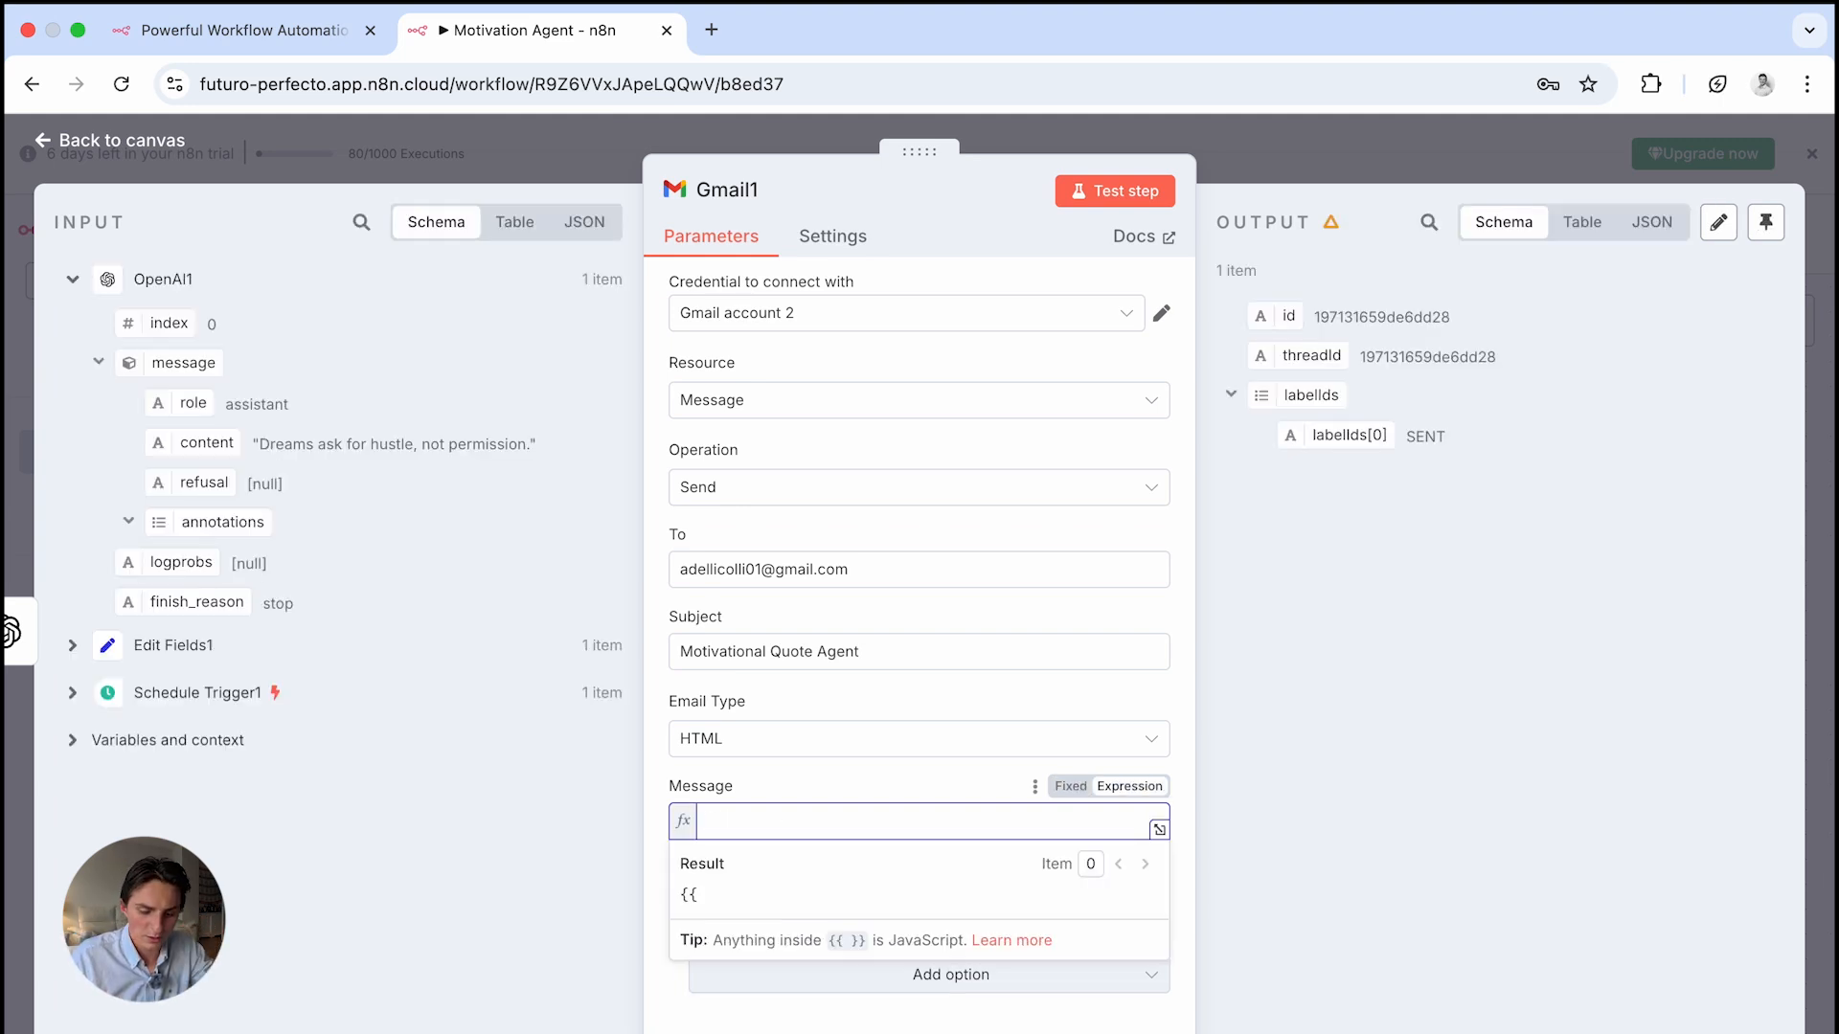
Fill Gmail1's message with the OpenAI1 quote ({{ $json.message.content }}) and test-send the email
key(BackSpace)
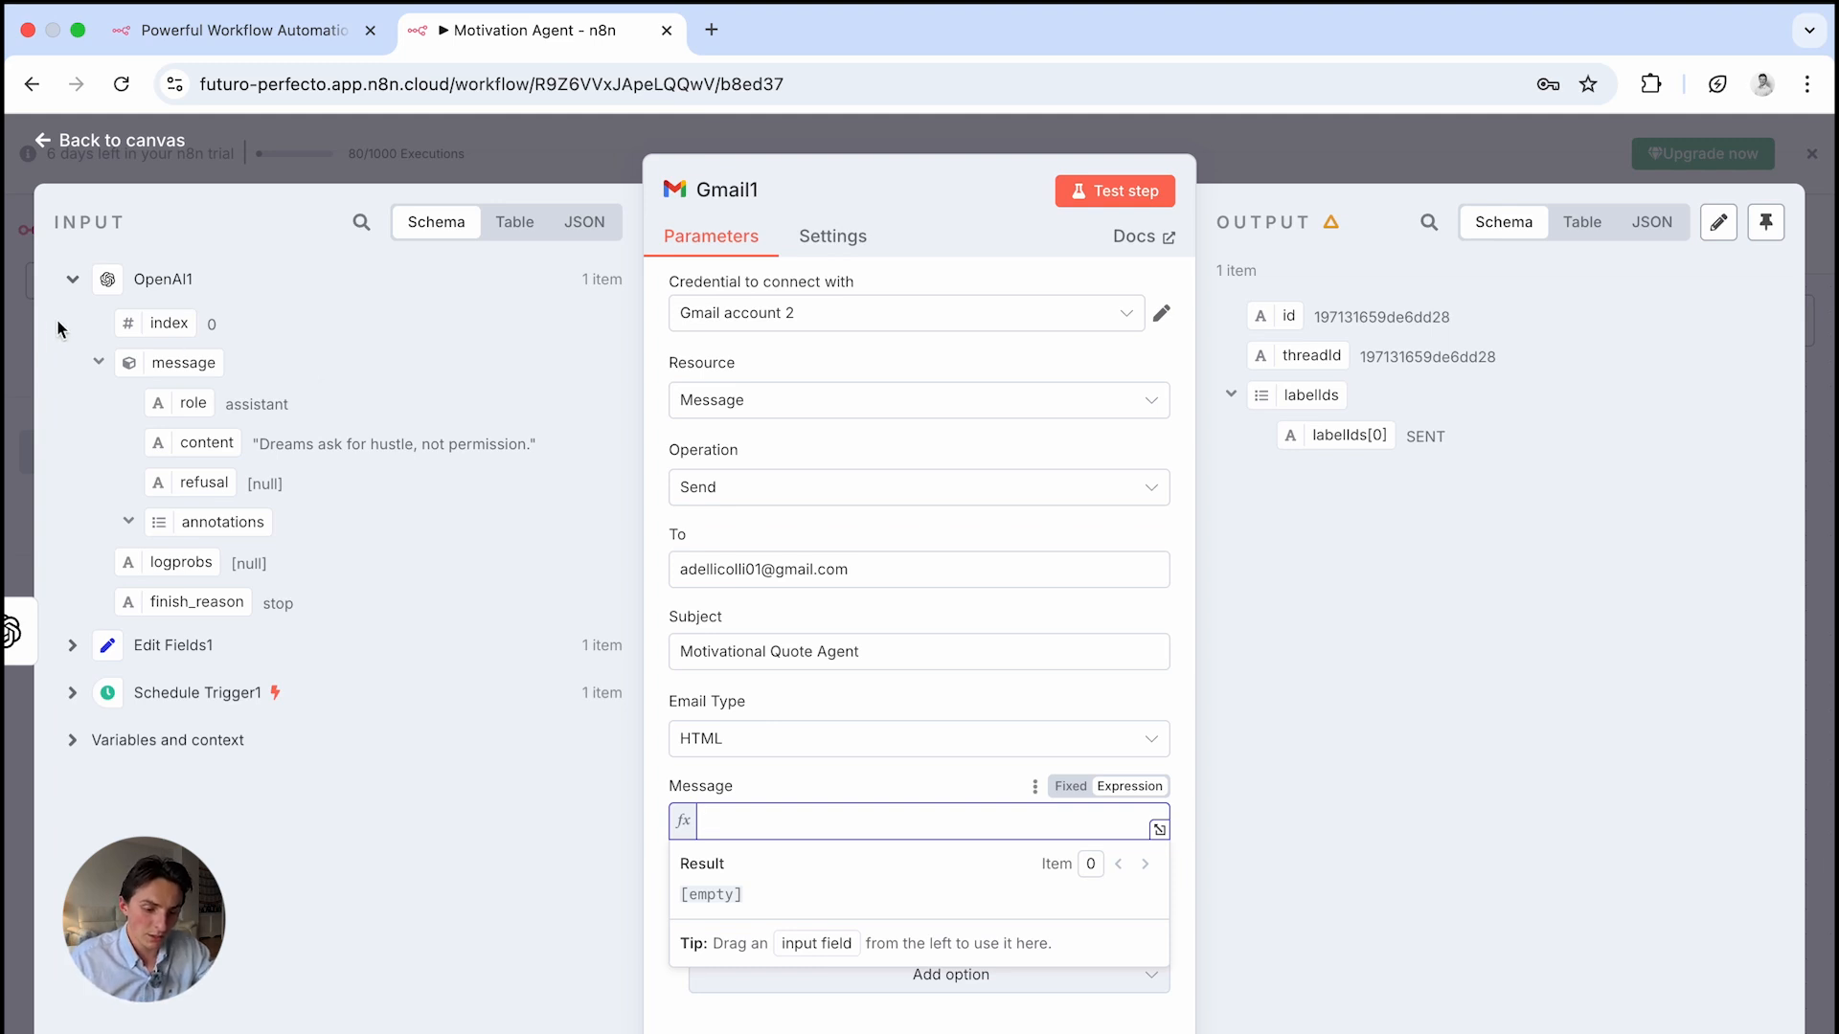
click(73, 281)
click(72, 281)
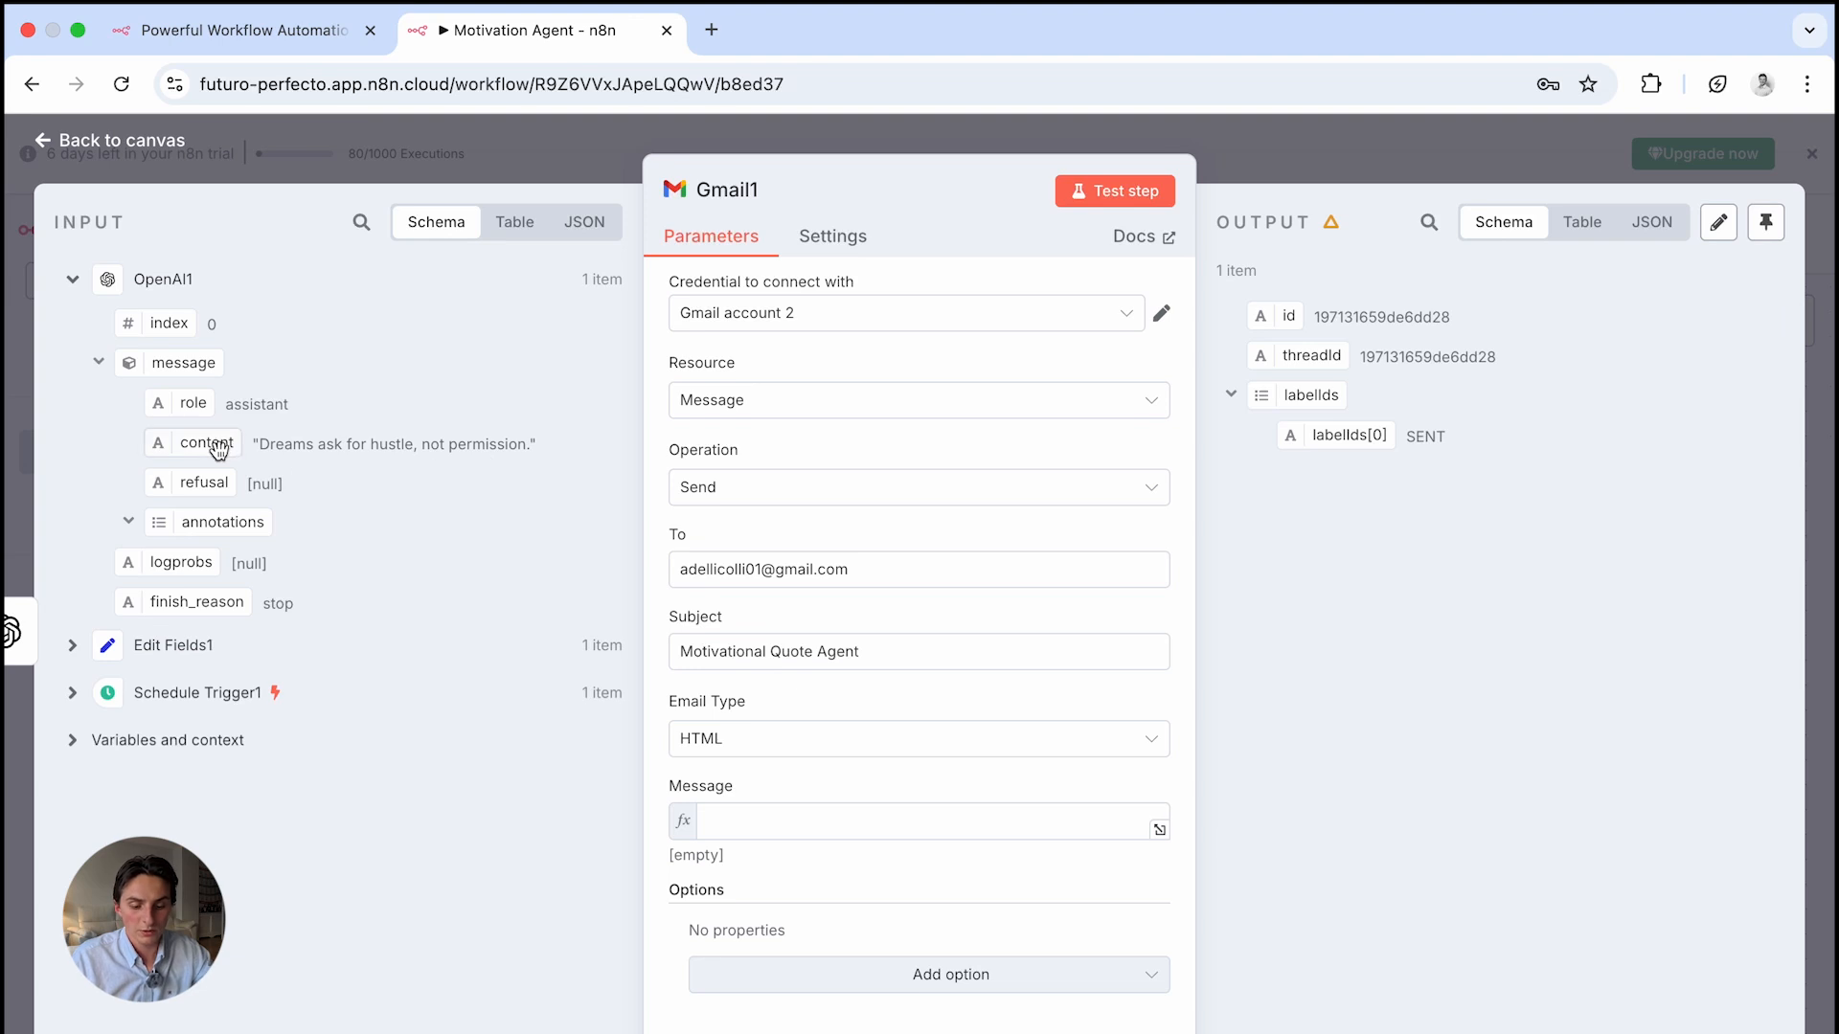
drag(215, 444, 785, 820)
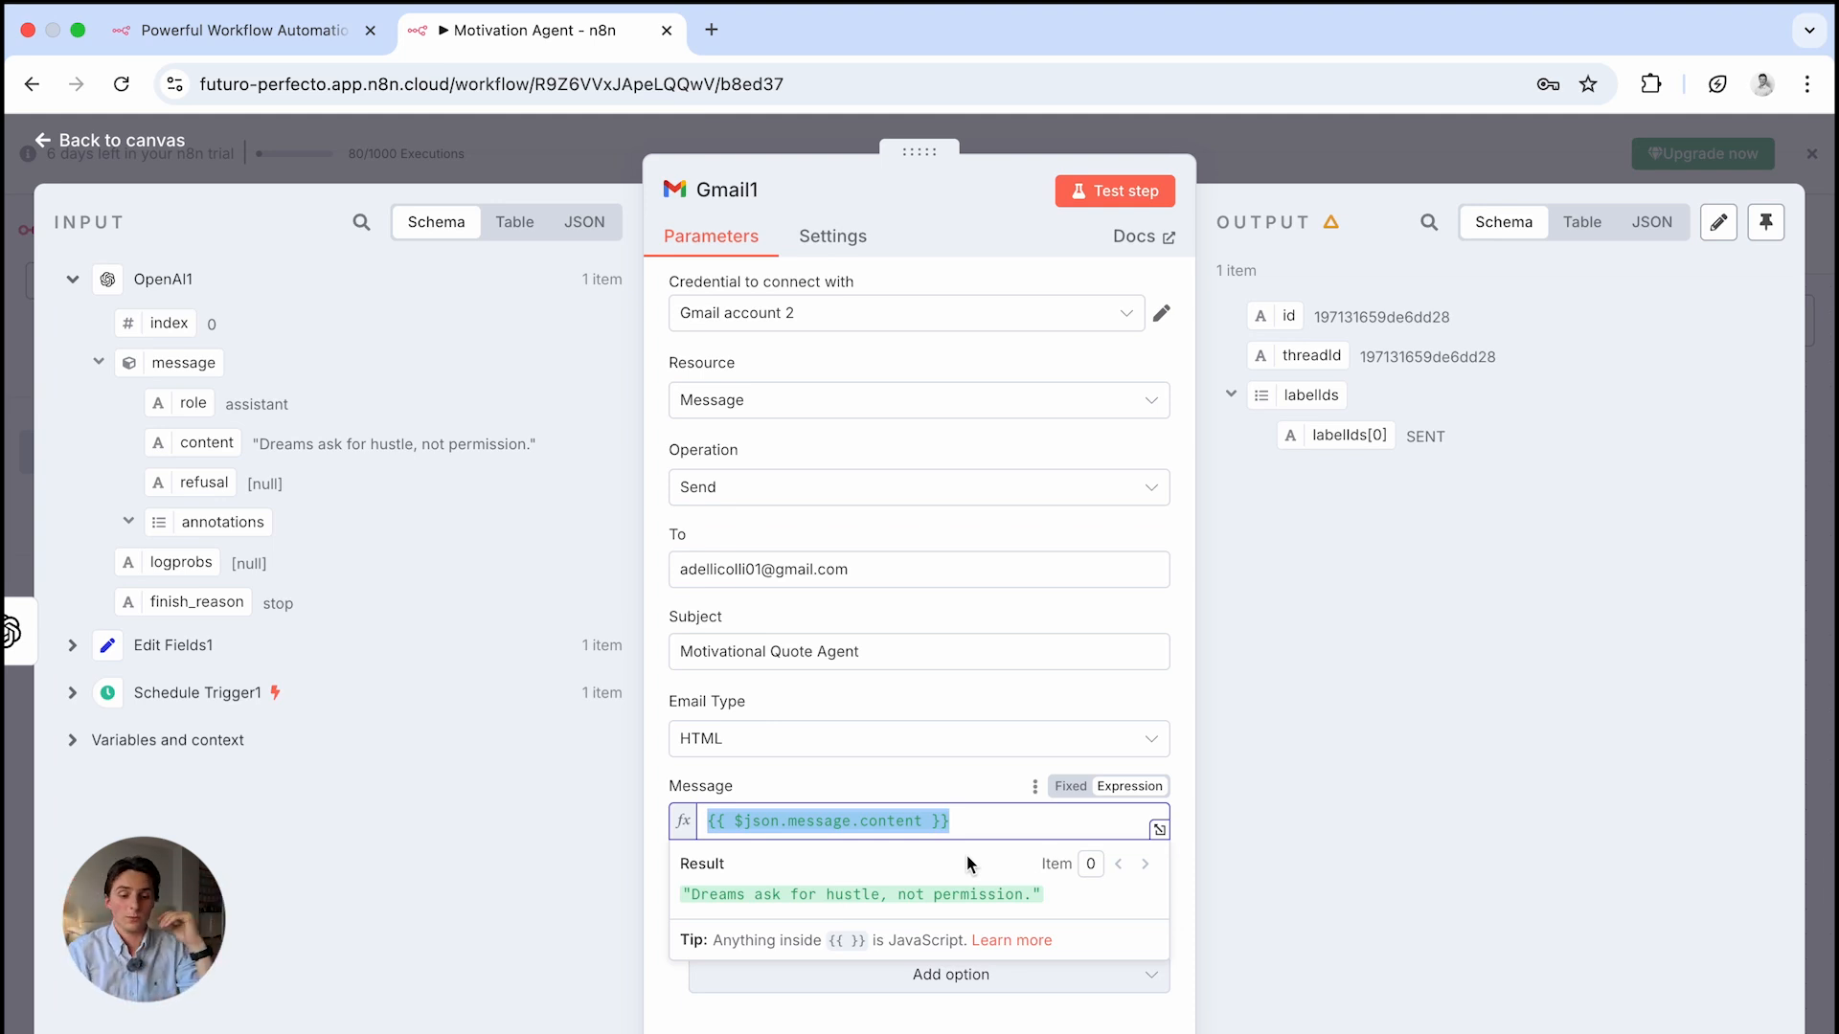
click(1145, 193)
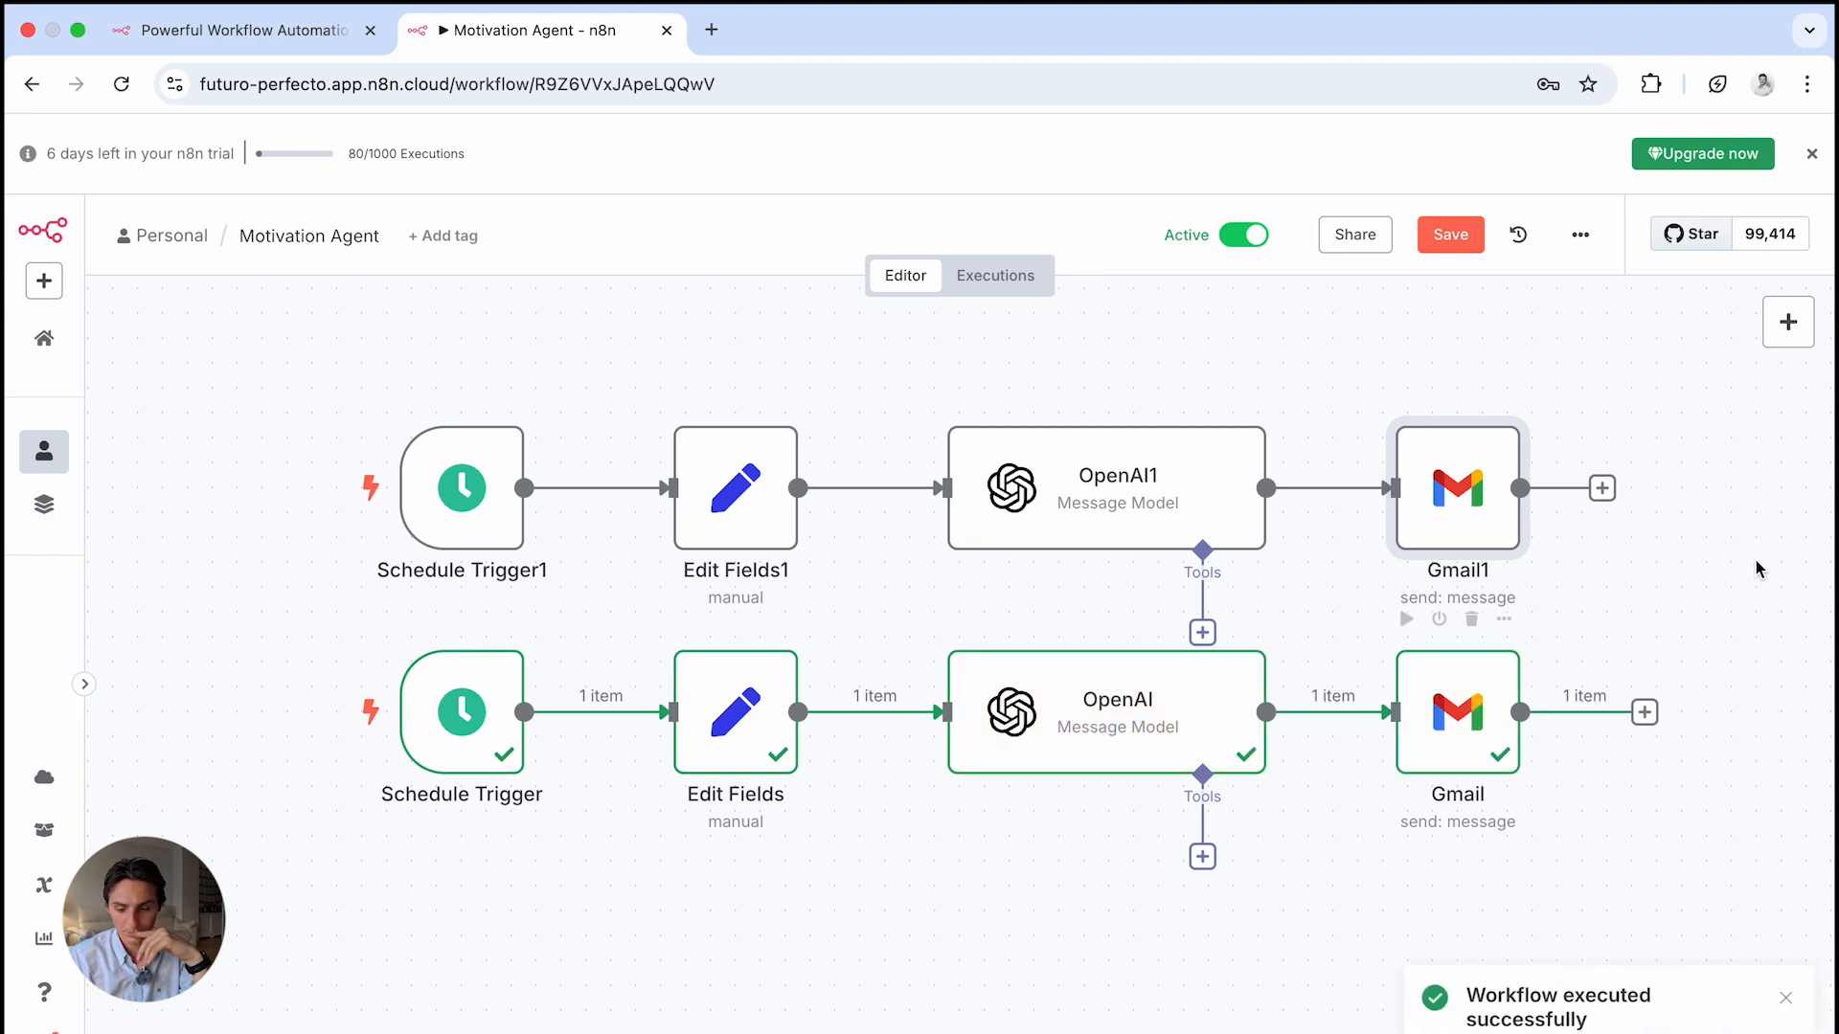
Test the workflow from Schedule Trigger1 through Gmail1, then go to the OpenAI usage dashboard
mouse_move(466, 504)
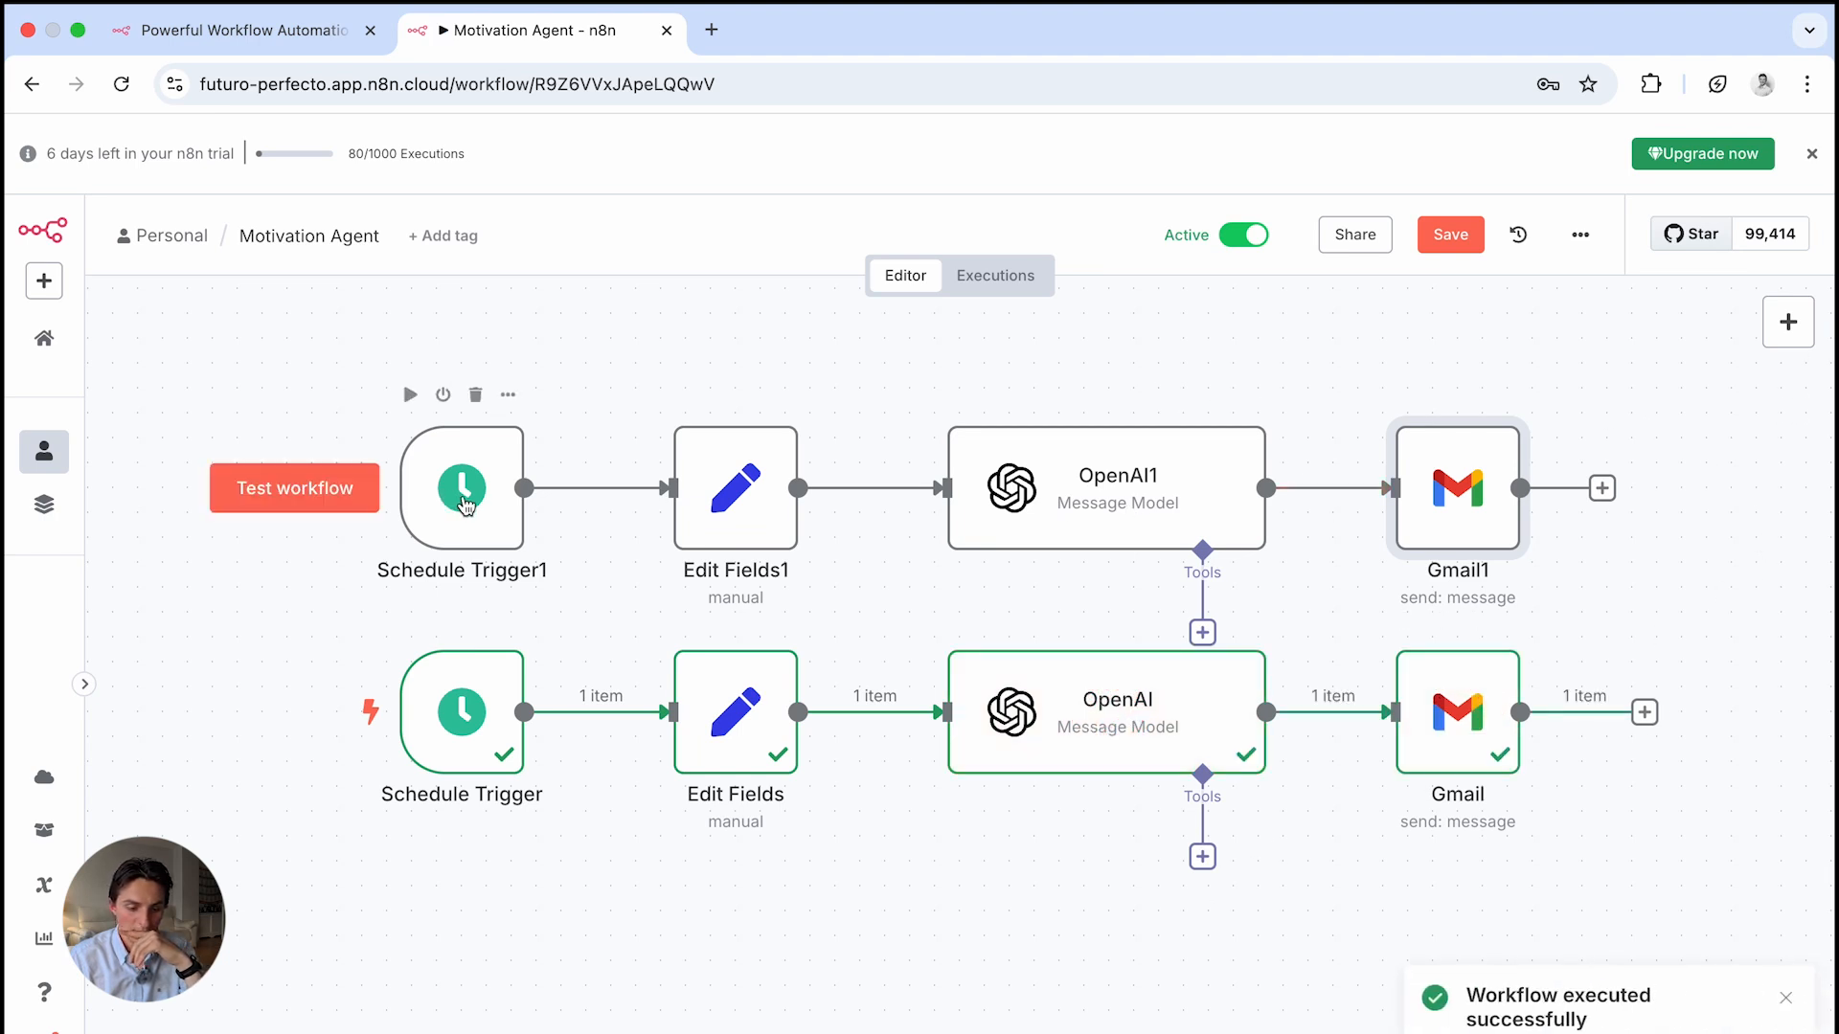
click(326, 498)
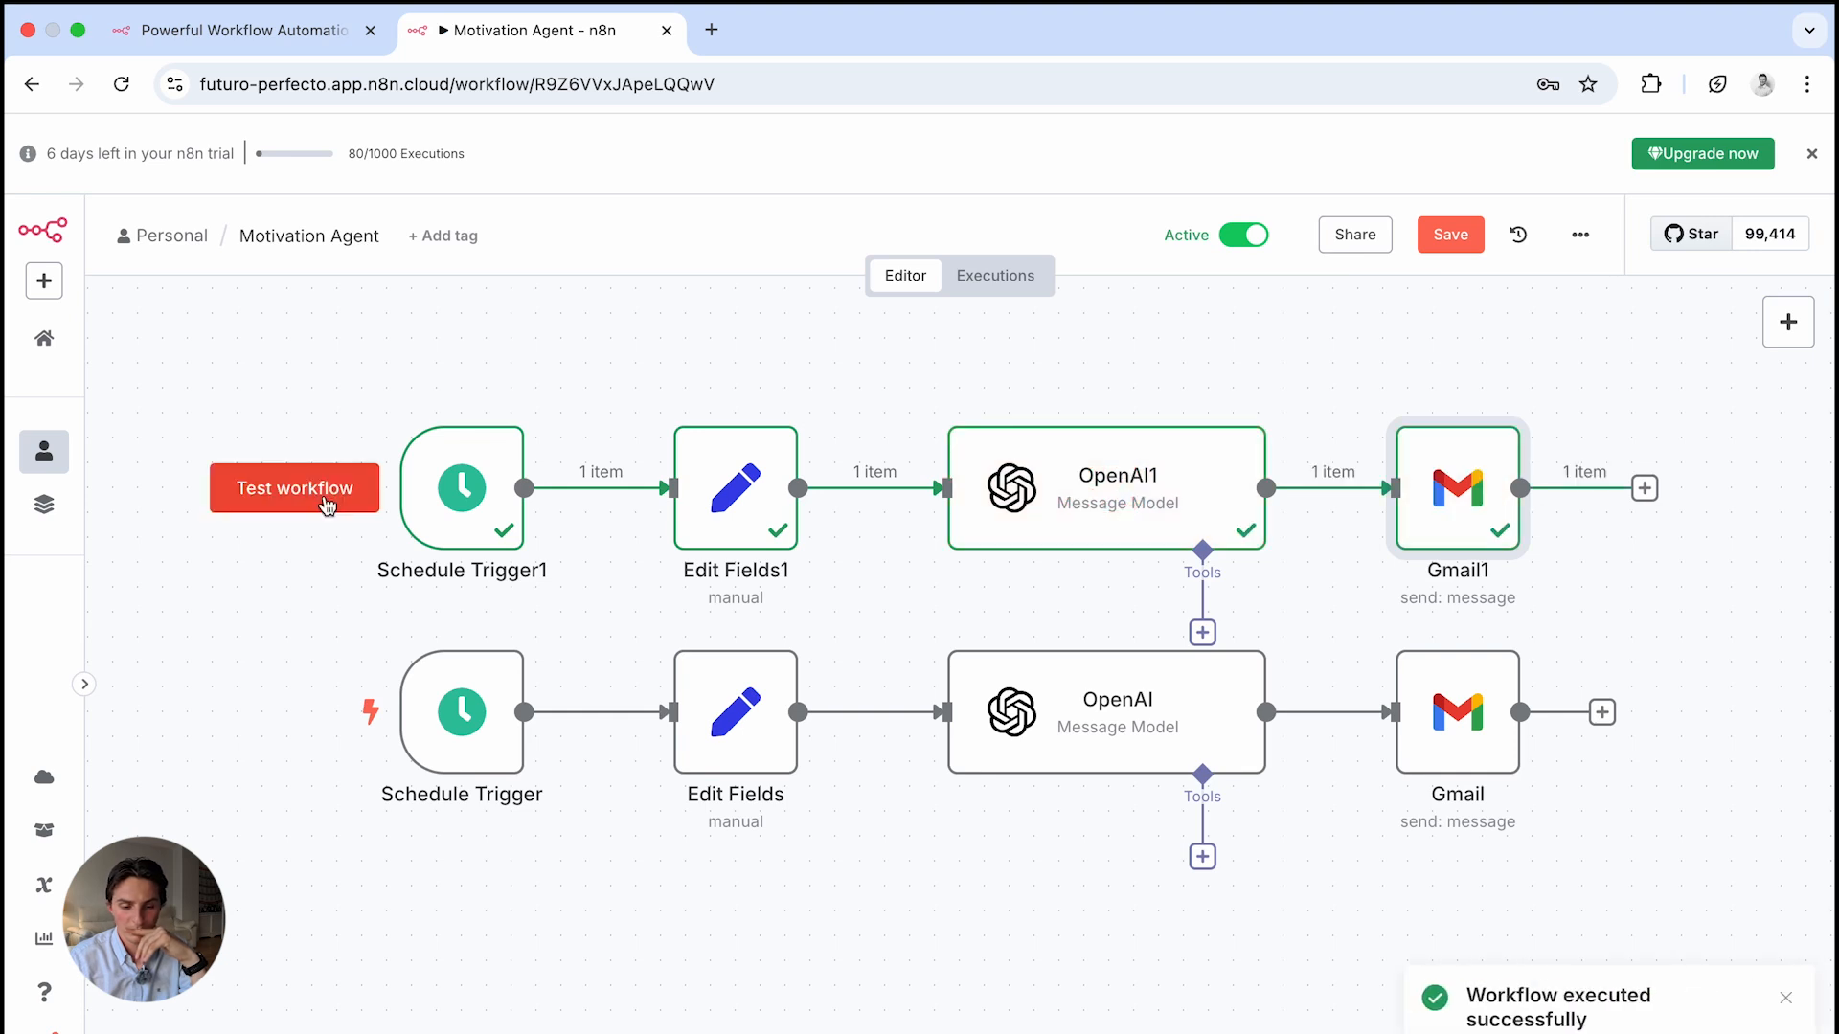
key(ctrl+Left)
Open Gmail in a new tab via a 'gmail' search and sign in with the receiving account
mouse_move(365, 91)
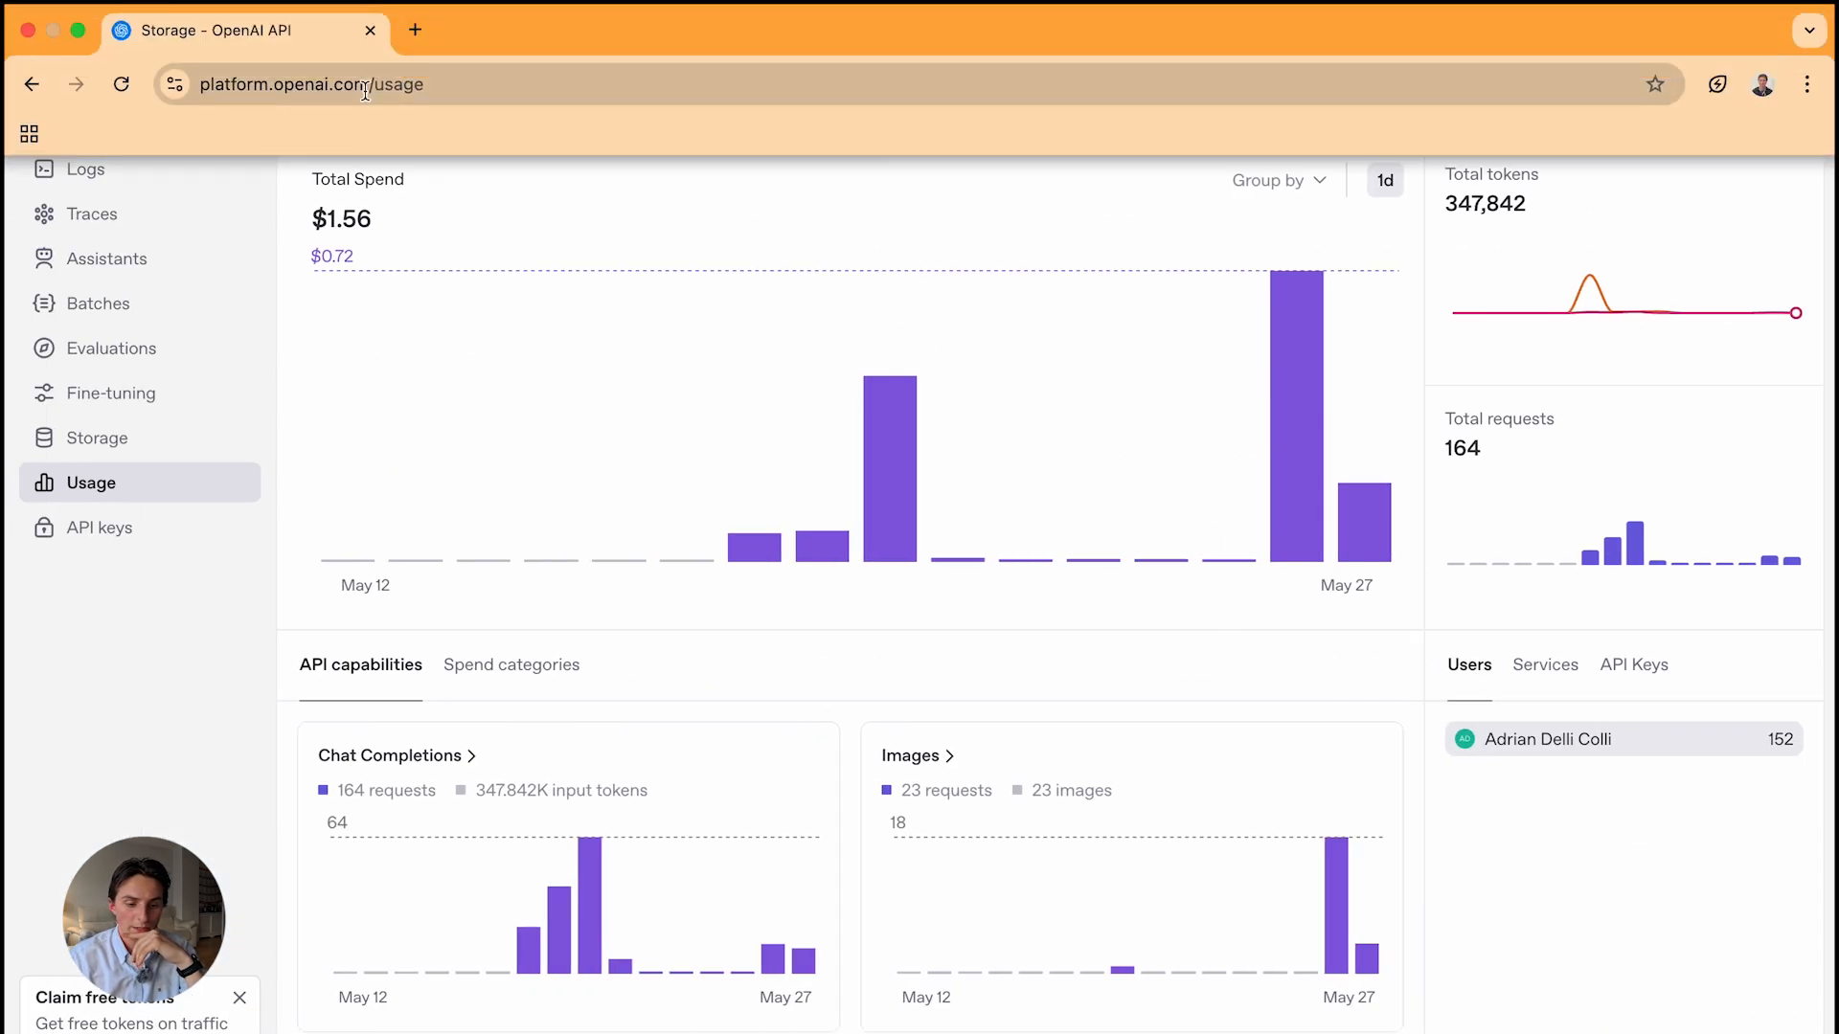
click(416, 31)
text(gmail)
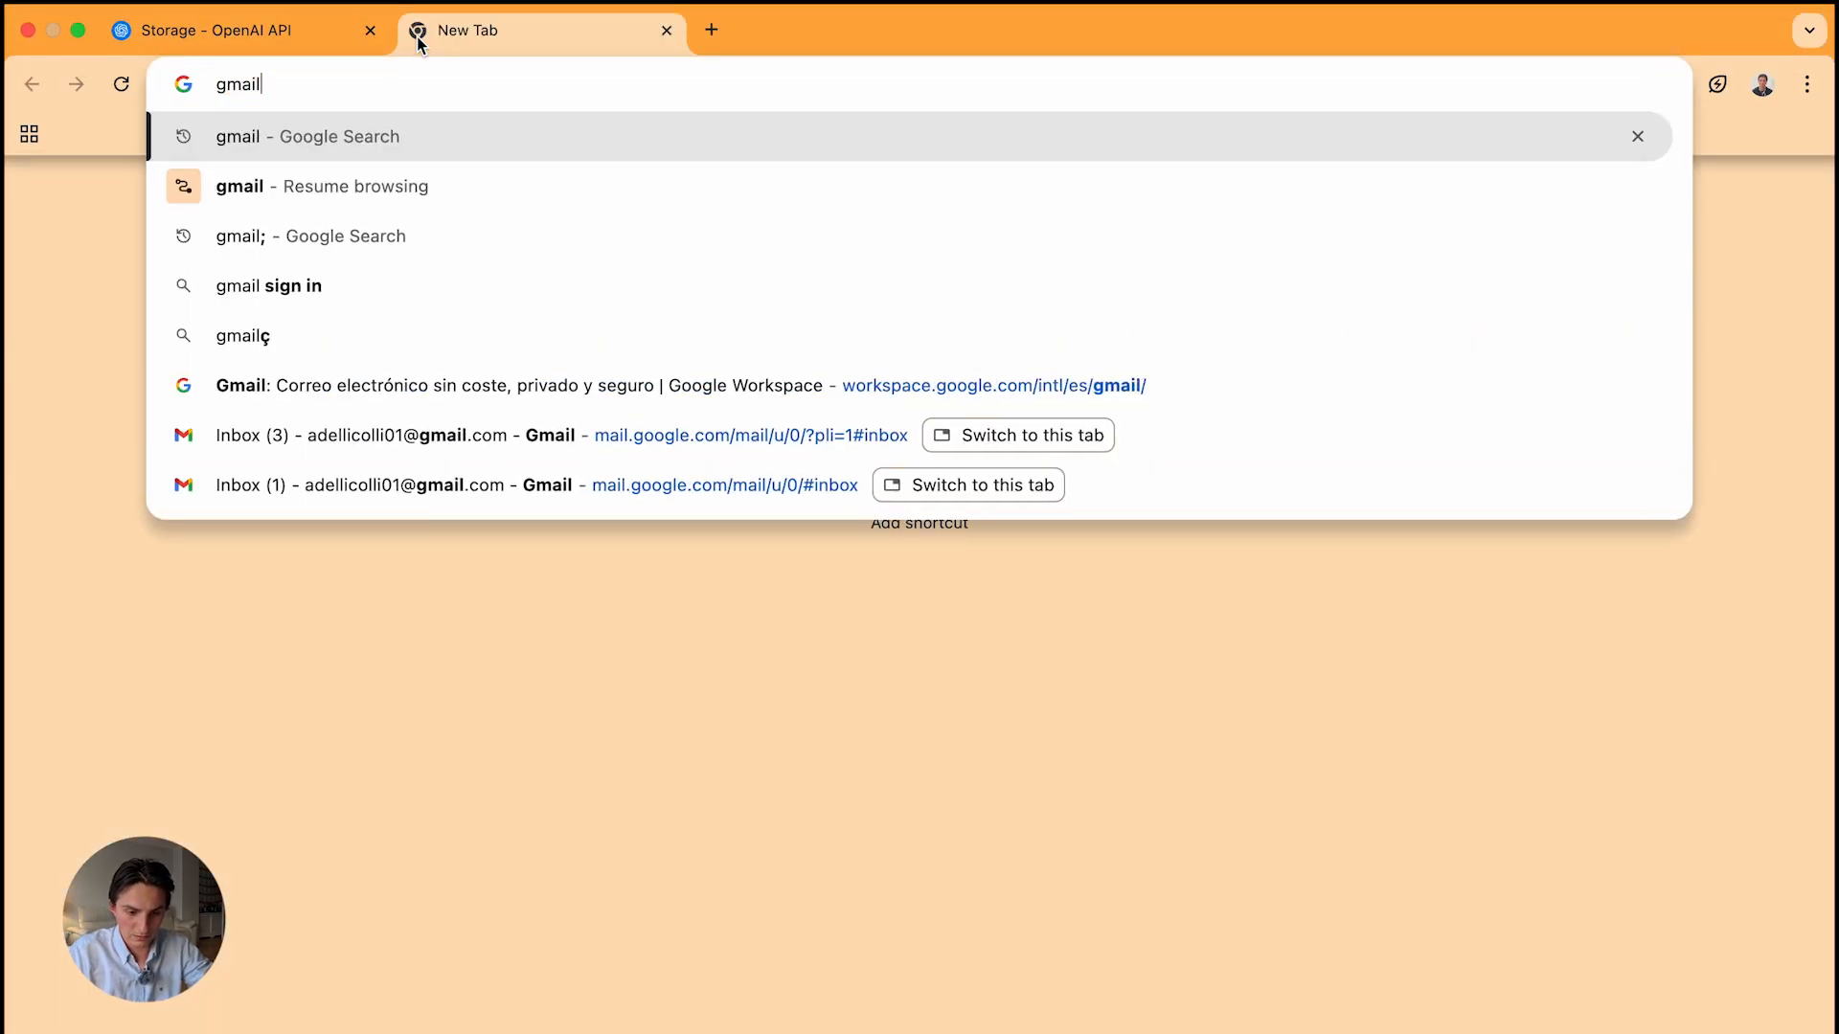
key(Return)
click(521, 491)
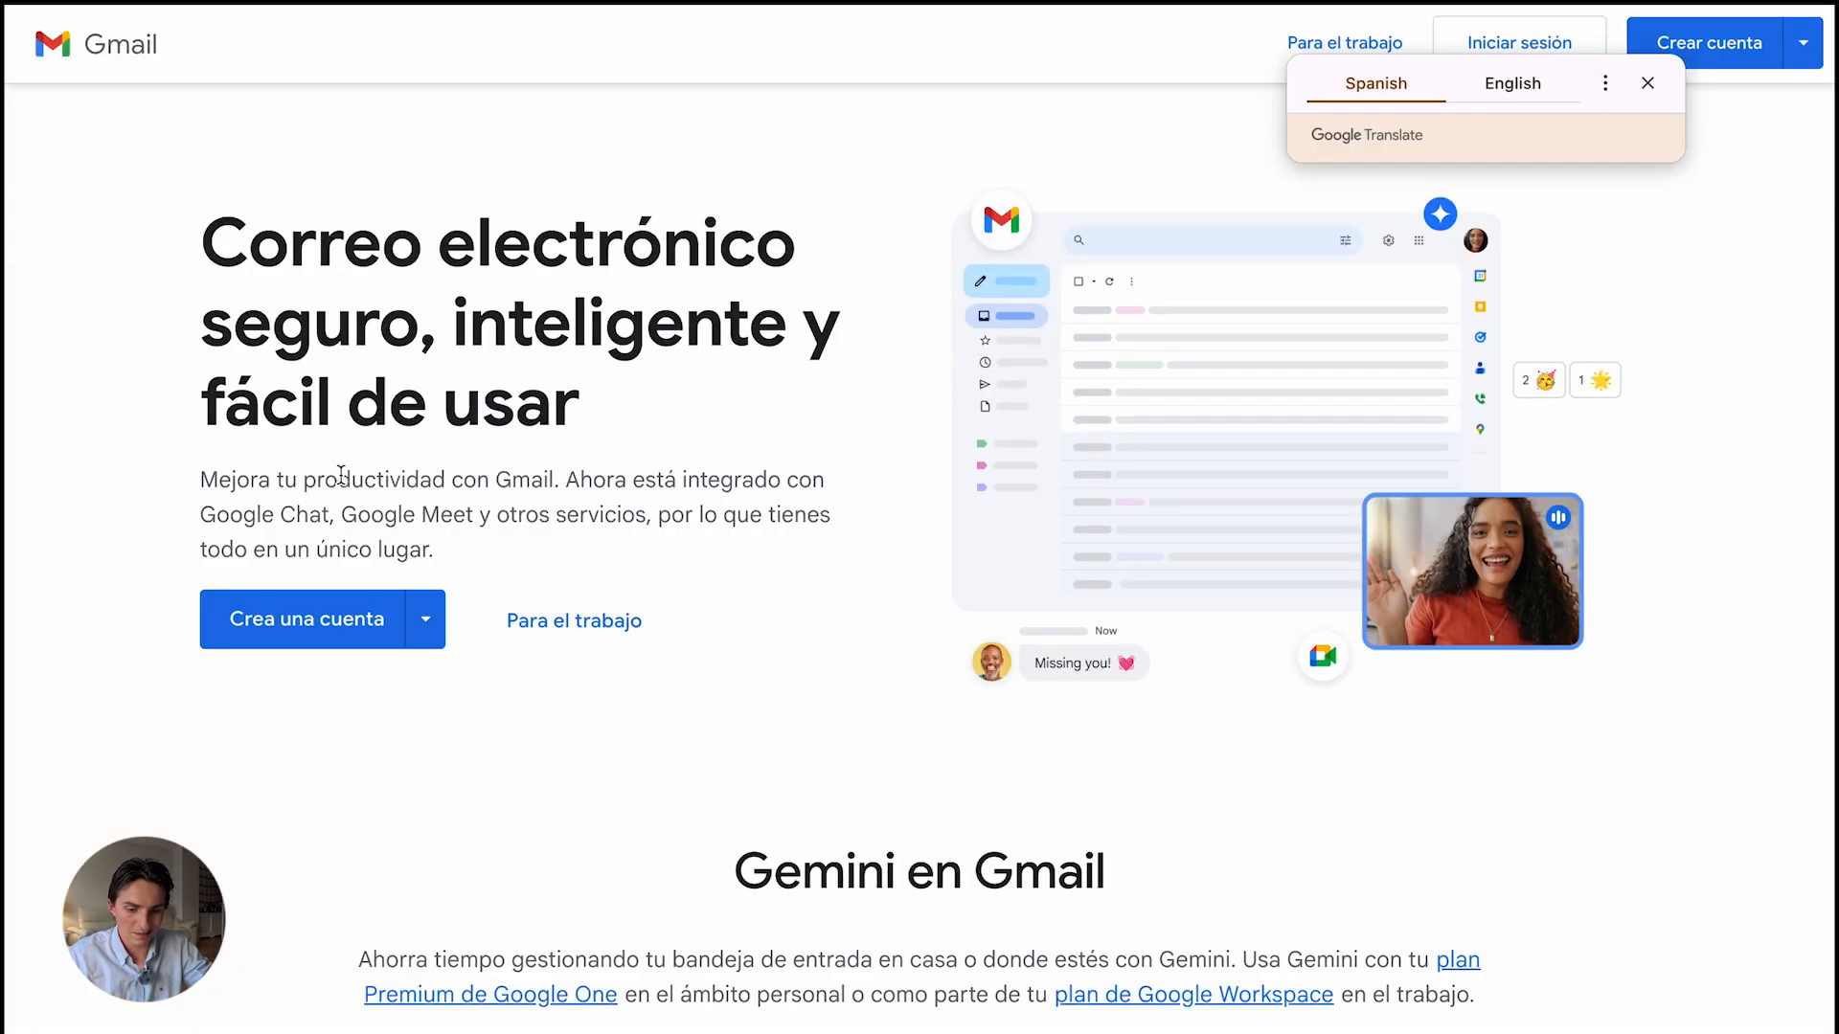
click(1517, 46)
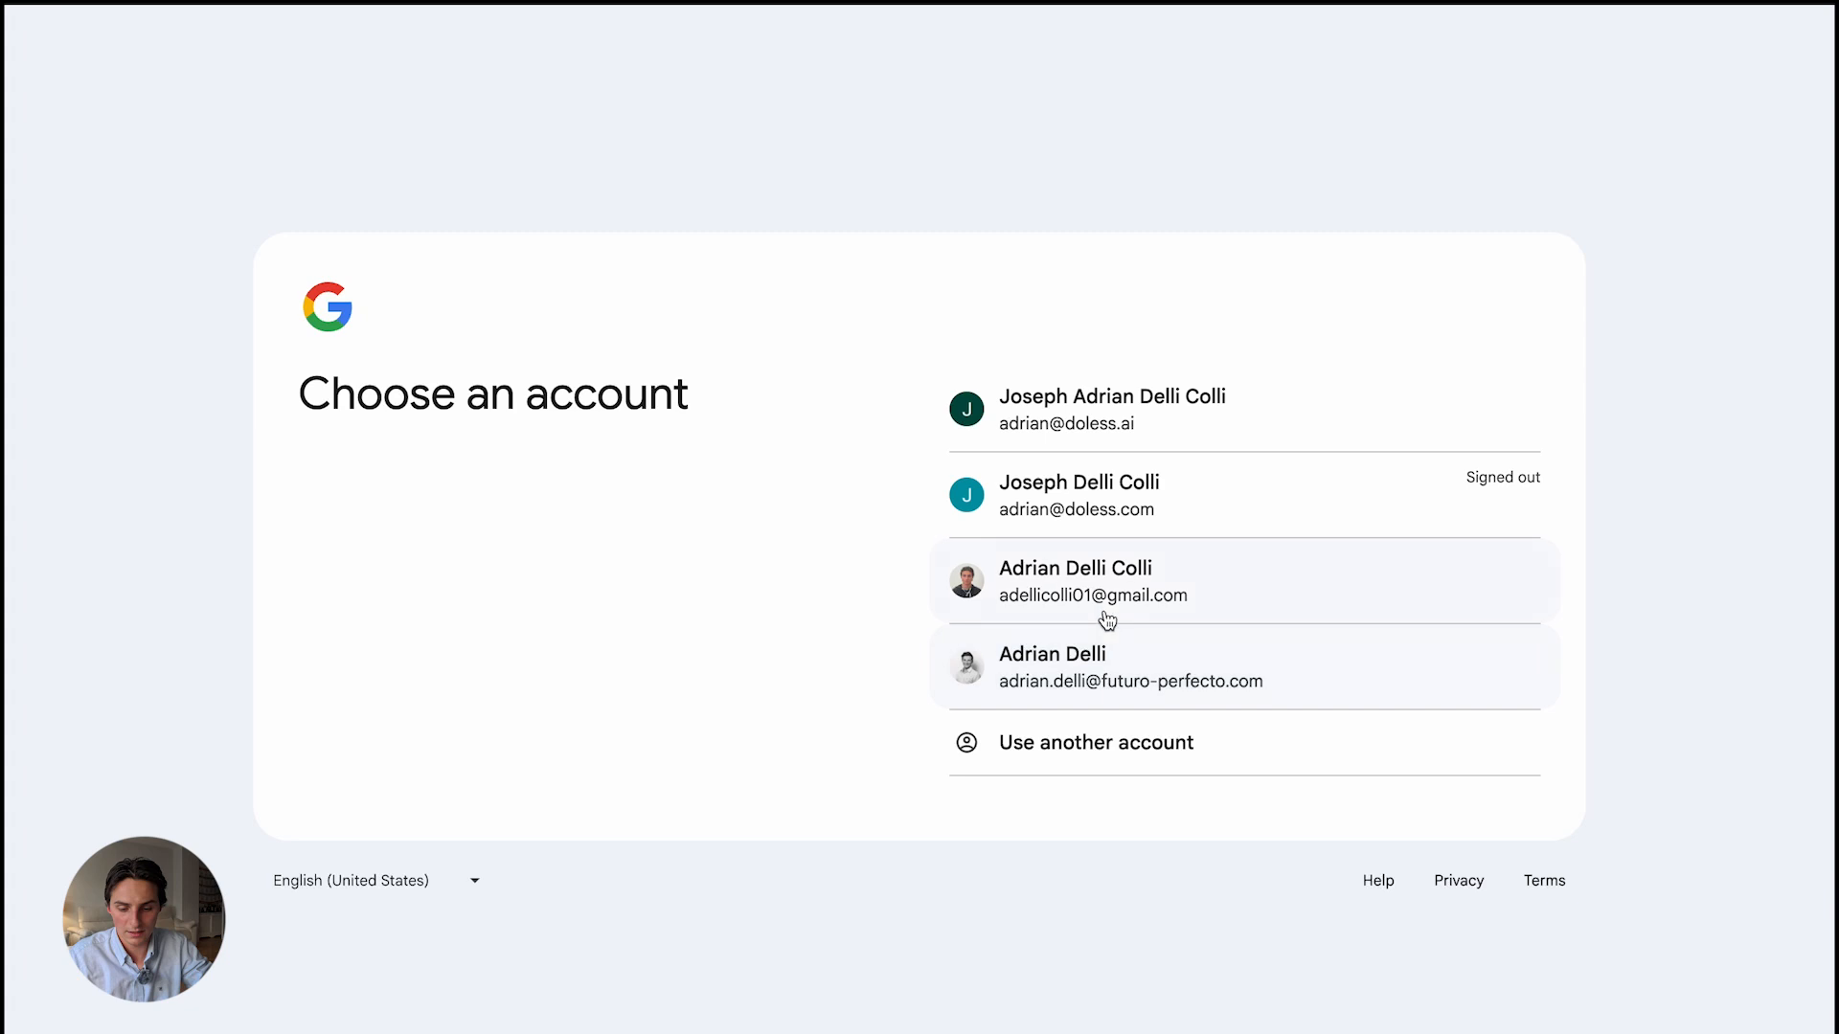
click(1107, 597)
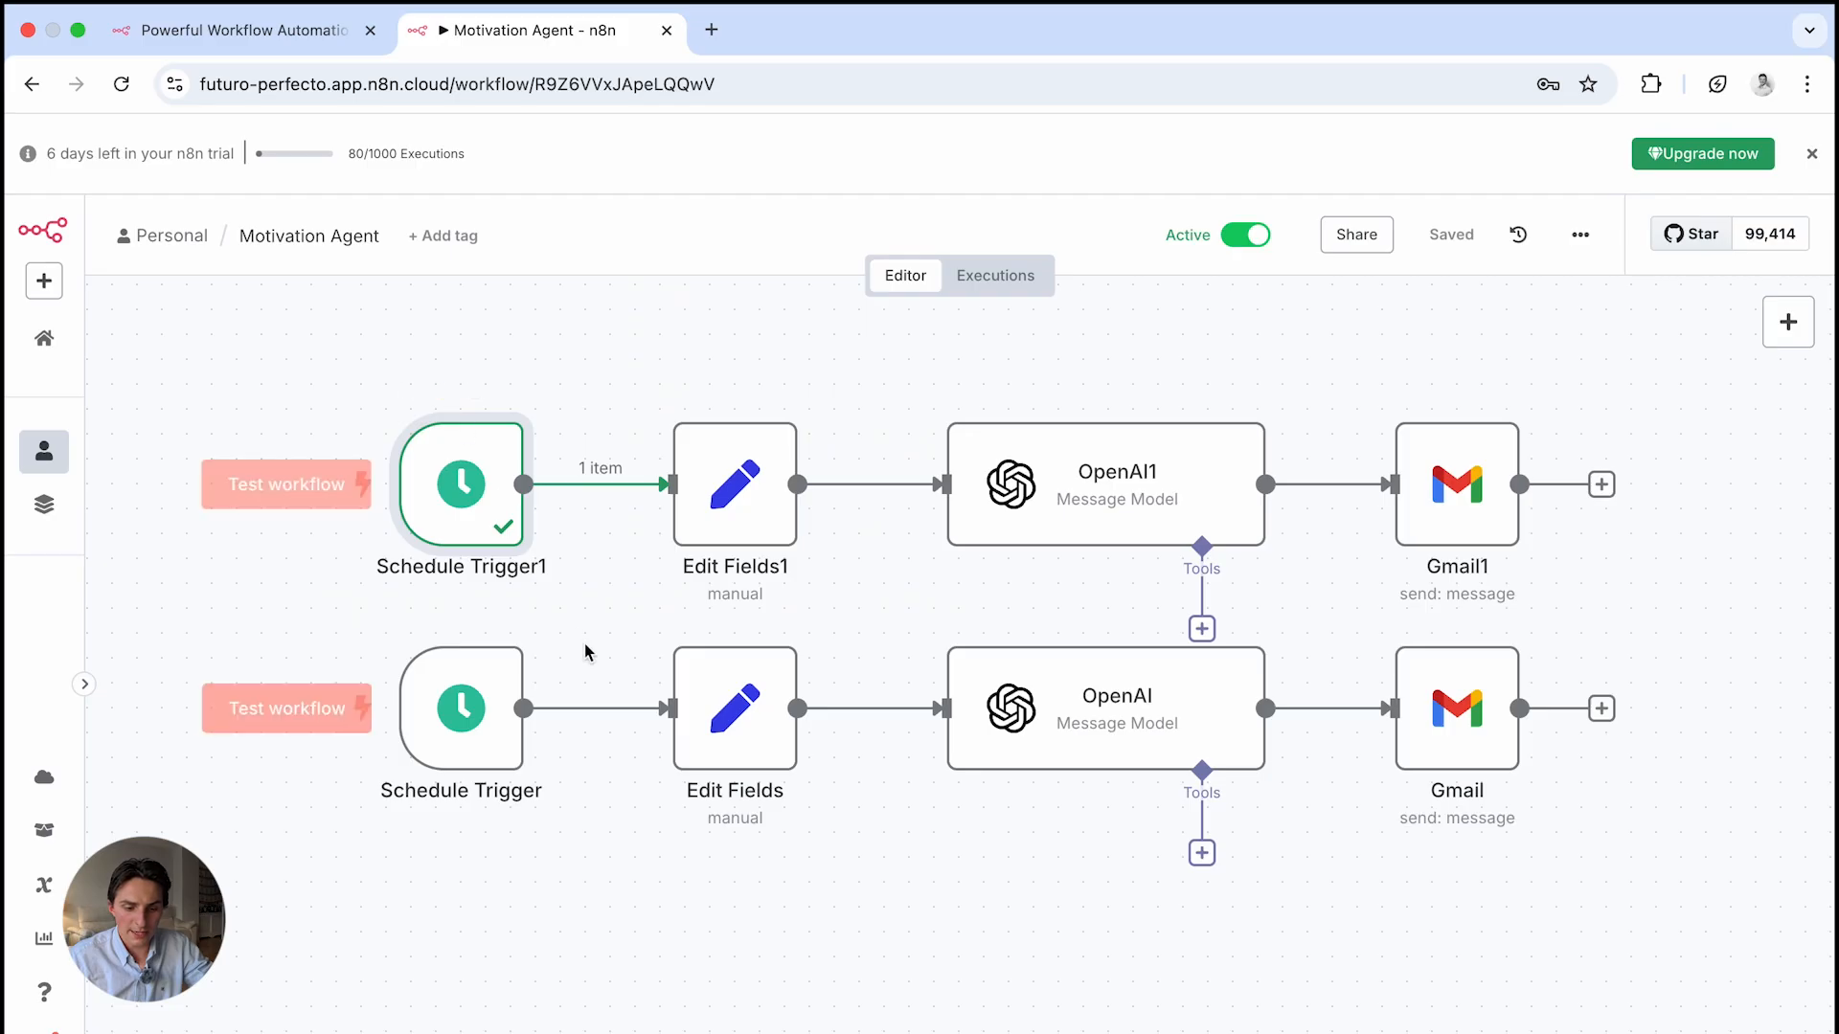
key(ctrl+Left)
Open the Daily Motivation Agent and Motivational Quote Agent emails and highlight each quote
click(609, 300)
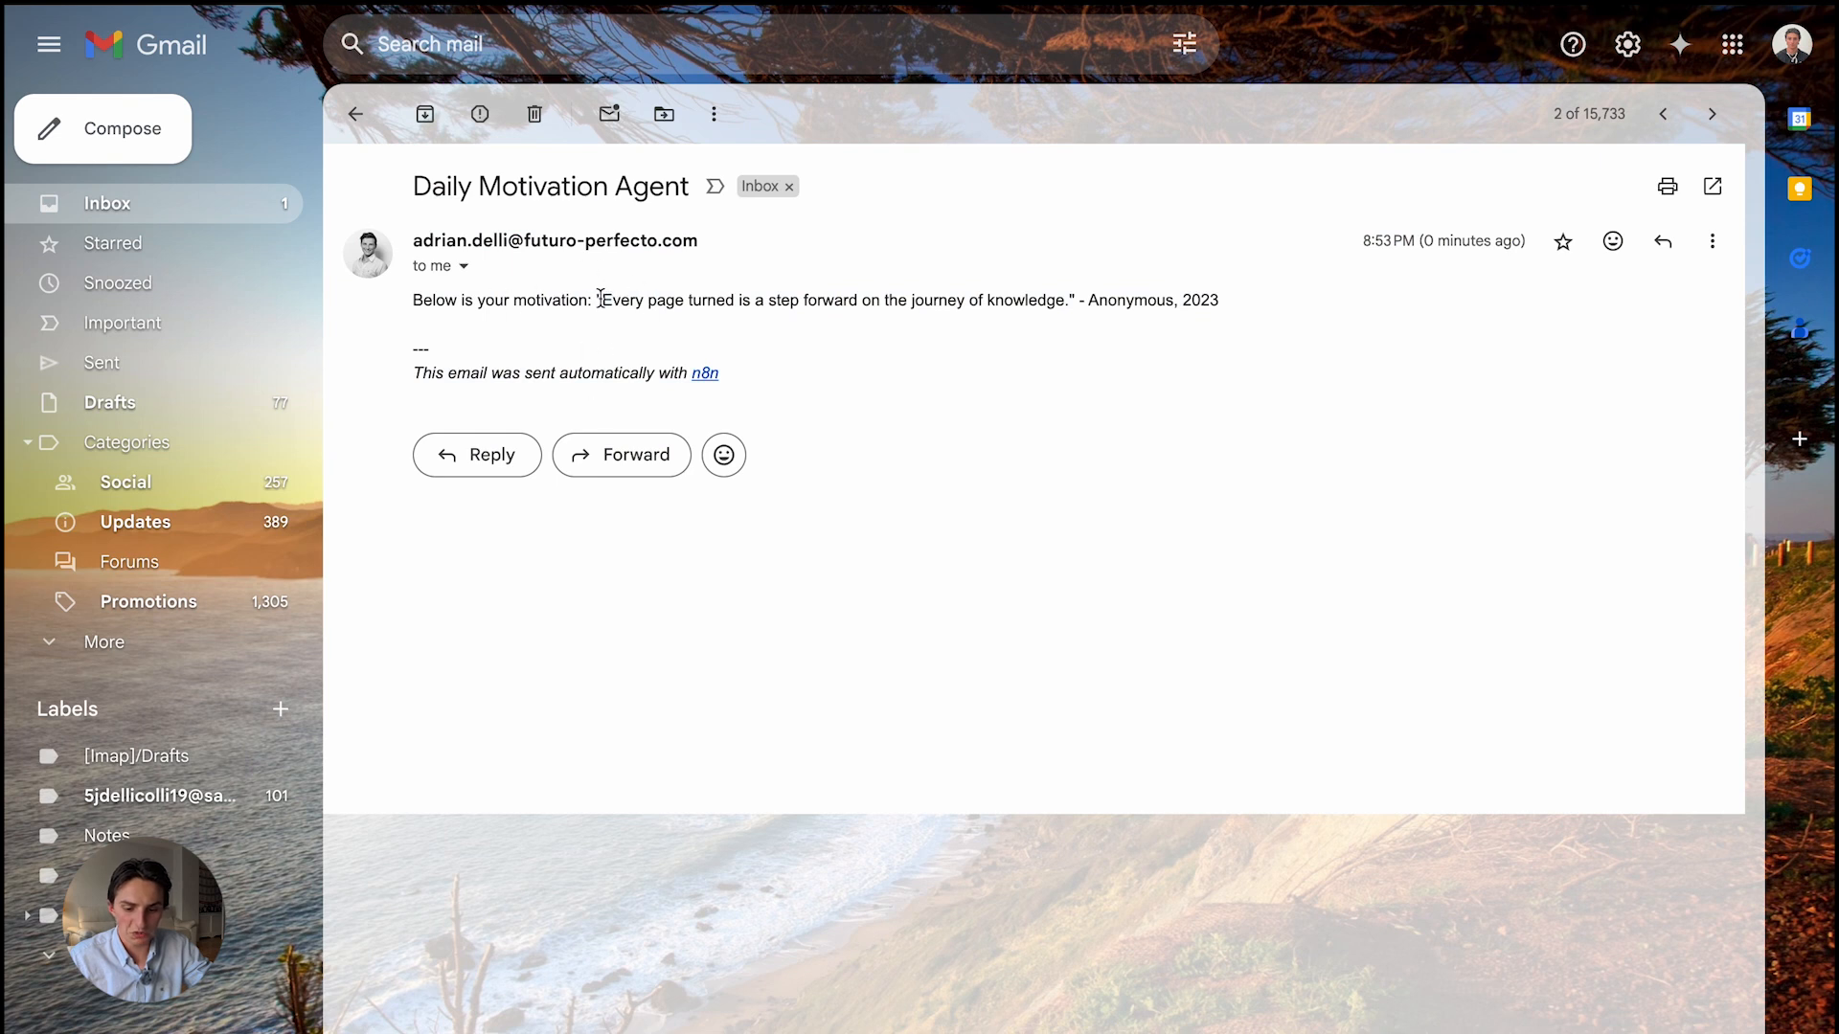
drag(600, 300, 1024, 295)
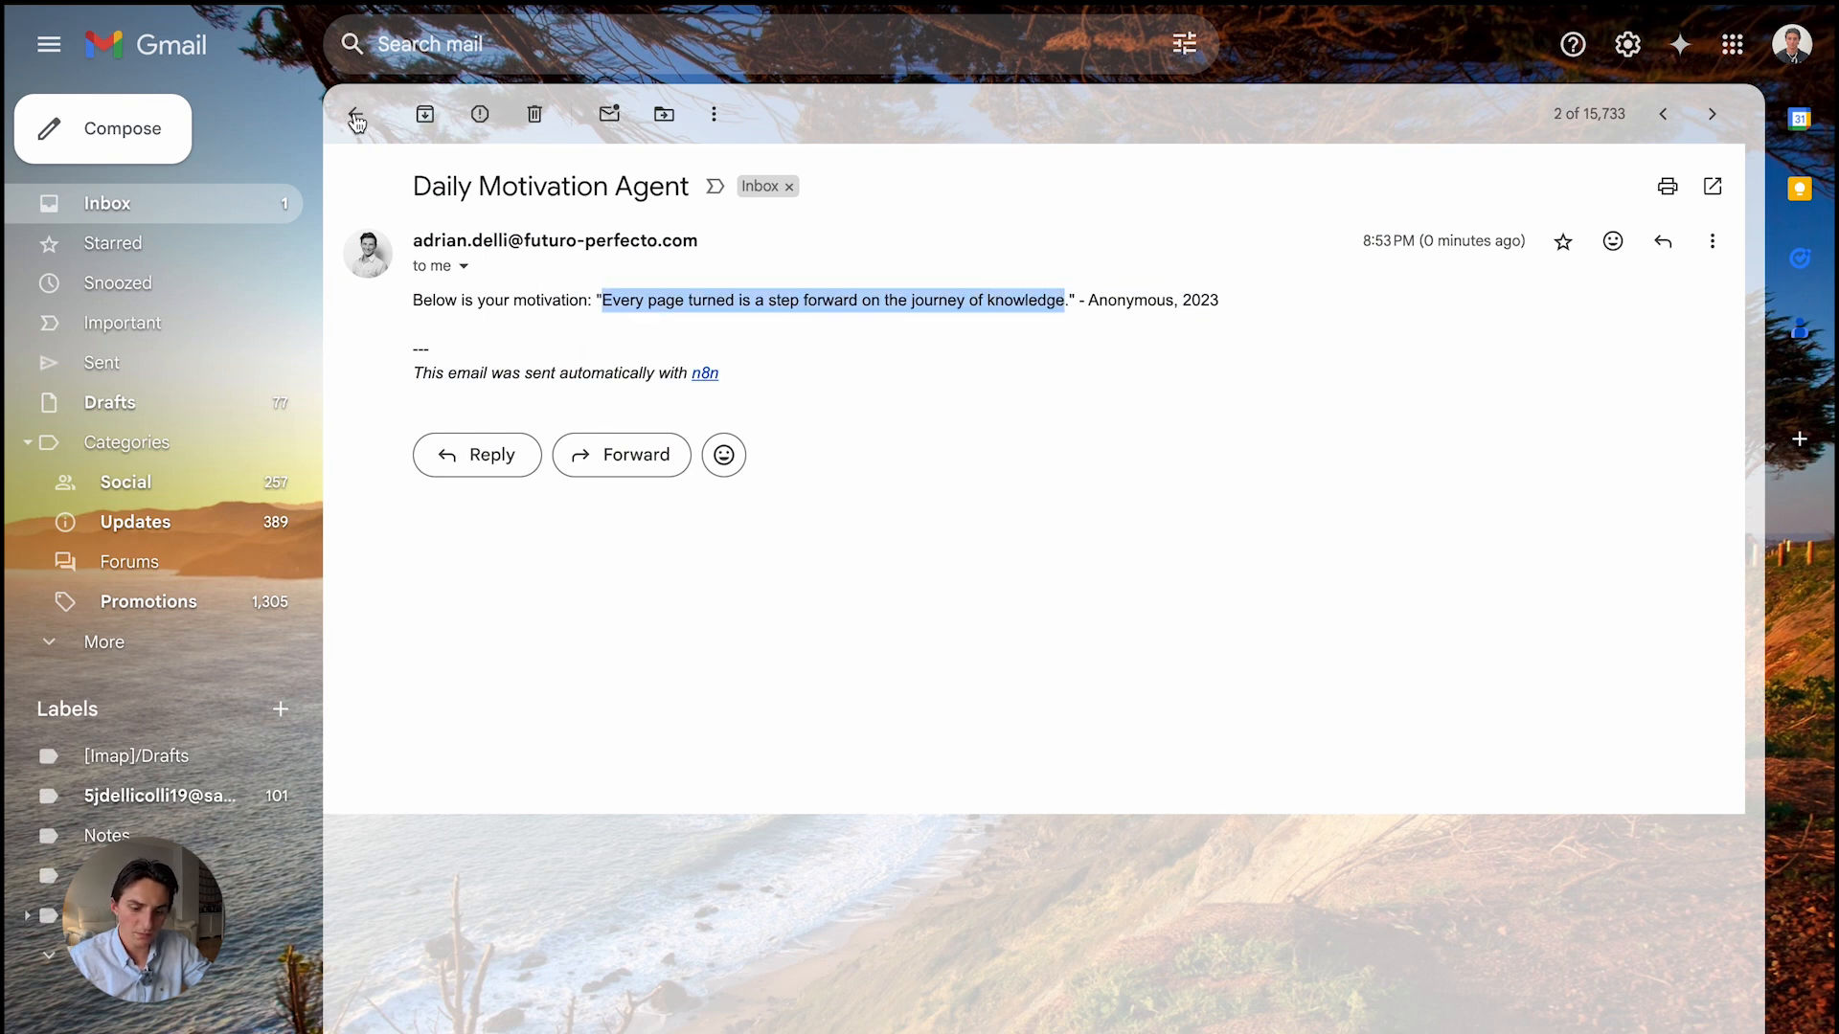
click(356, 114)
click(636, 242)
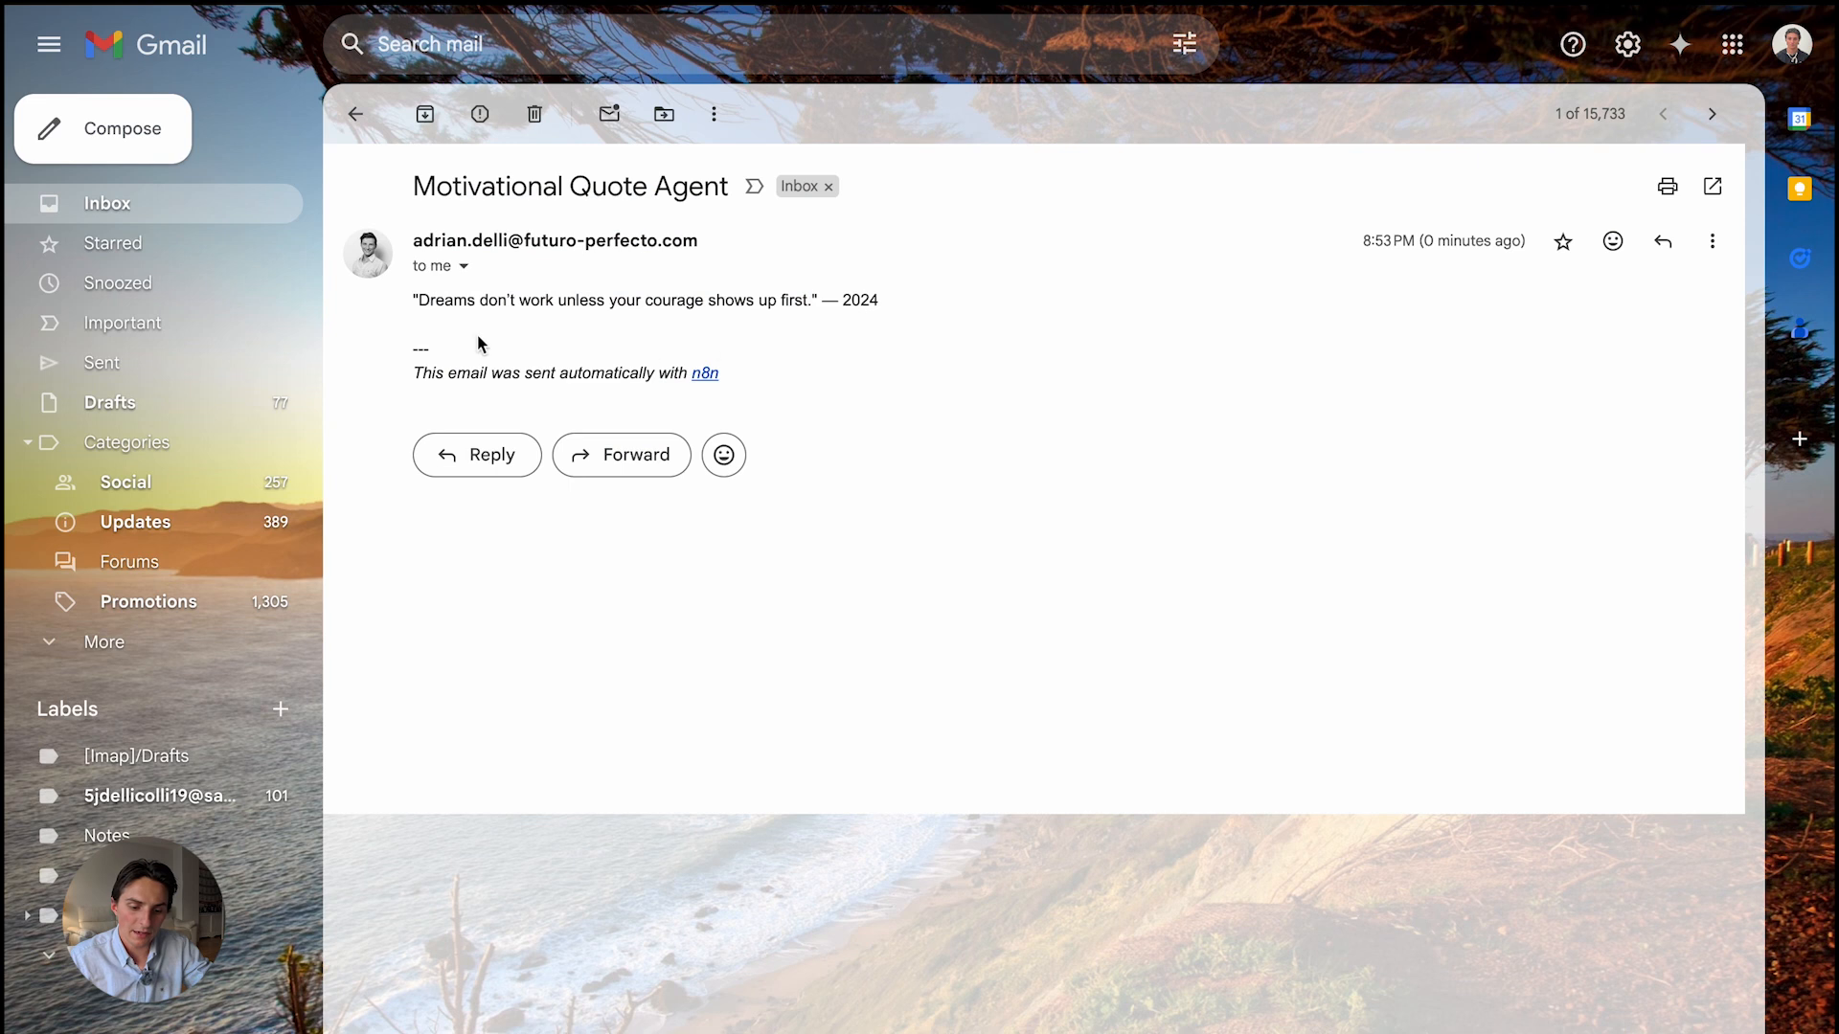
drag(395, 322, 860, 303)
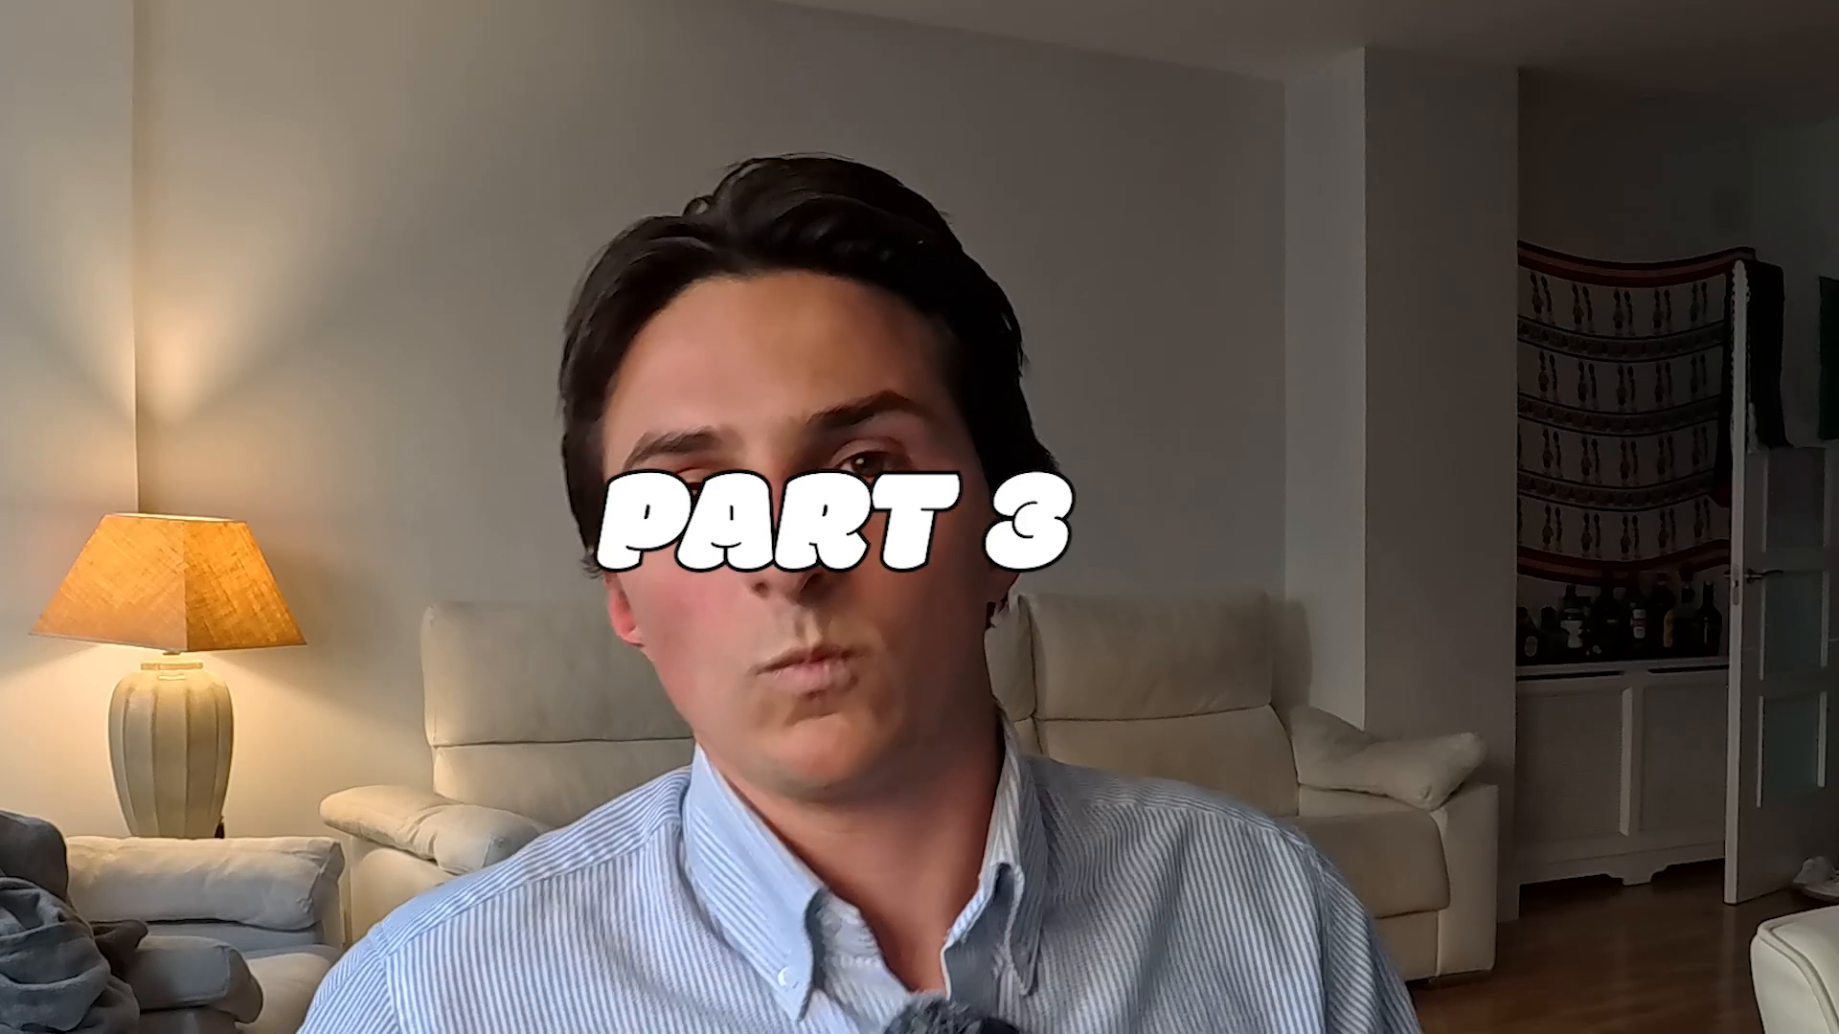